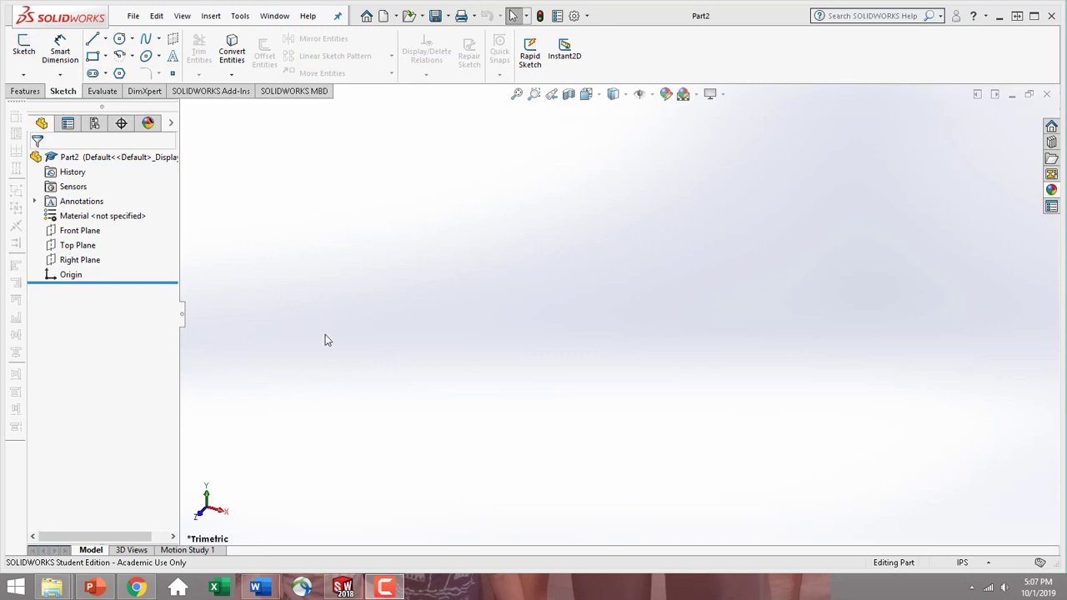
# Set the document units to IPS and start a sketch on the Front Plane, viewed normal to it
pyautogui.click(976, 563)
pyautogui.click(959, 523)
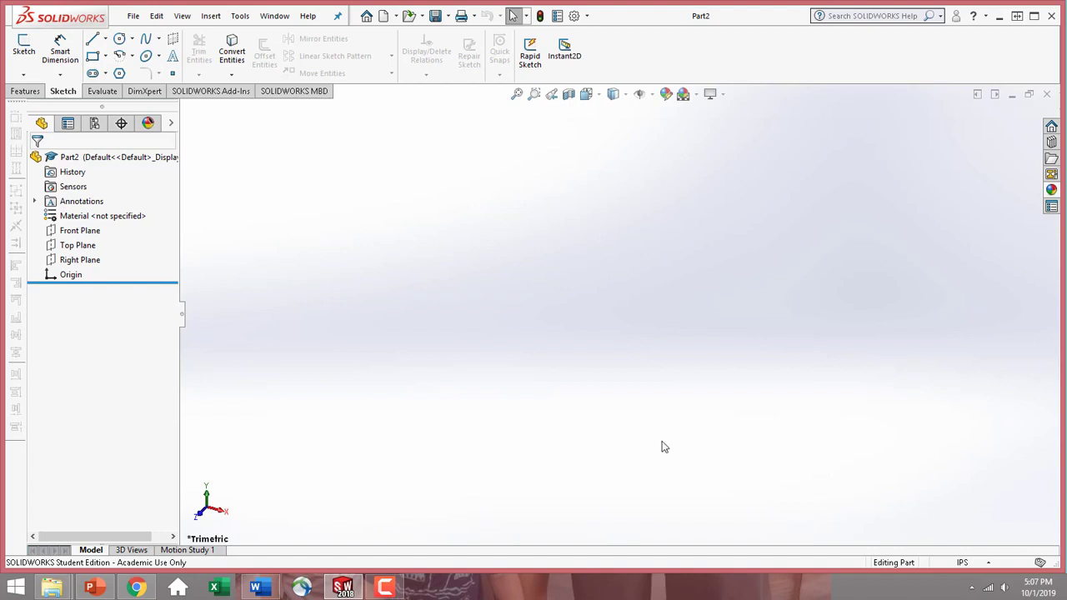
pyautogui.click(89, 233)
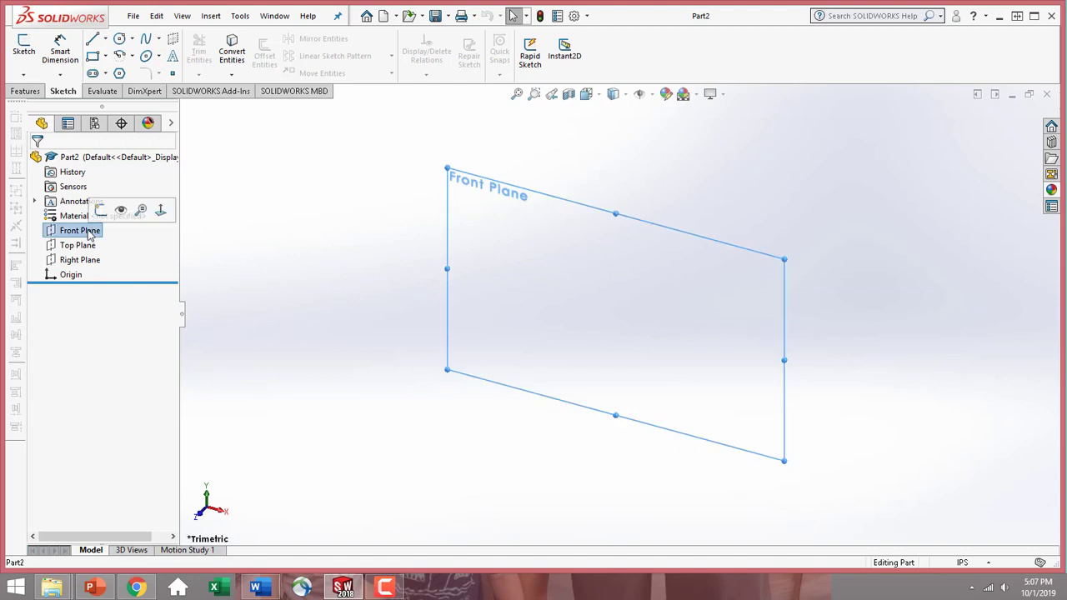
pyautogui.click(156, 213)
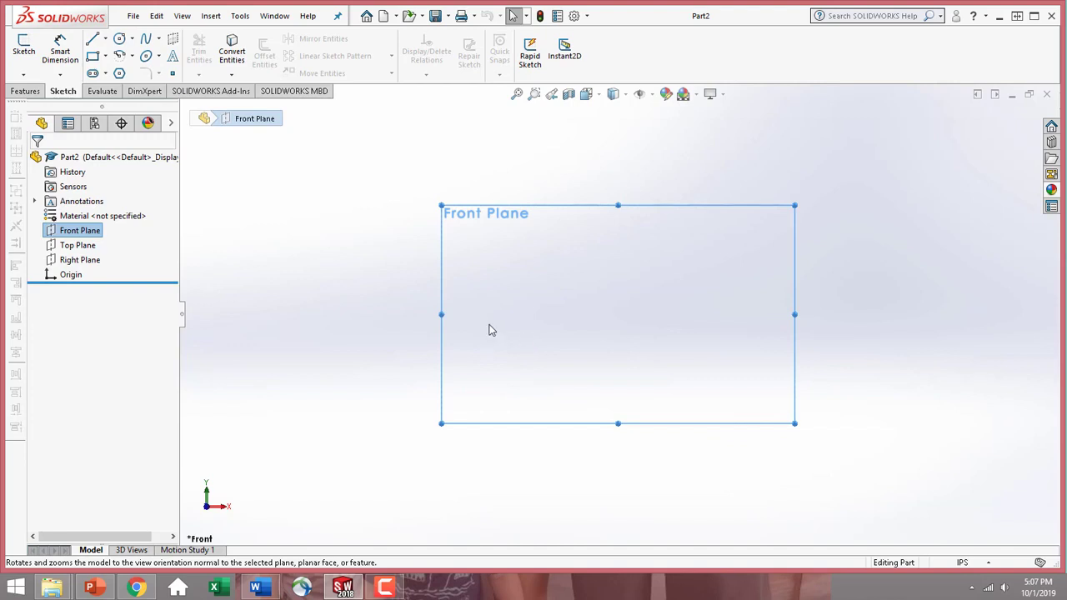
pyautogui.click(25, 48)
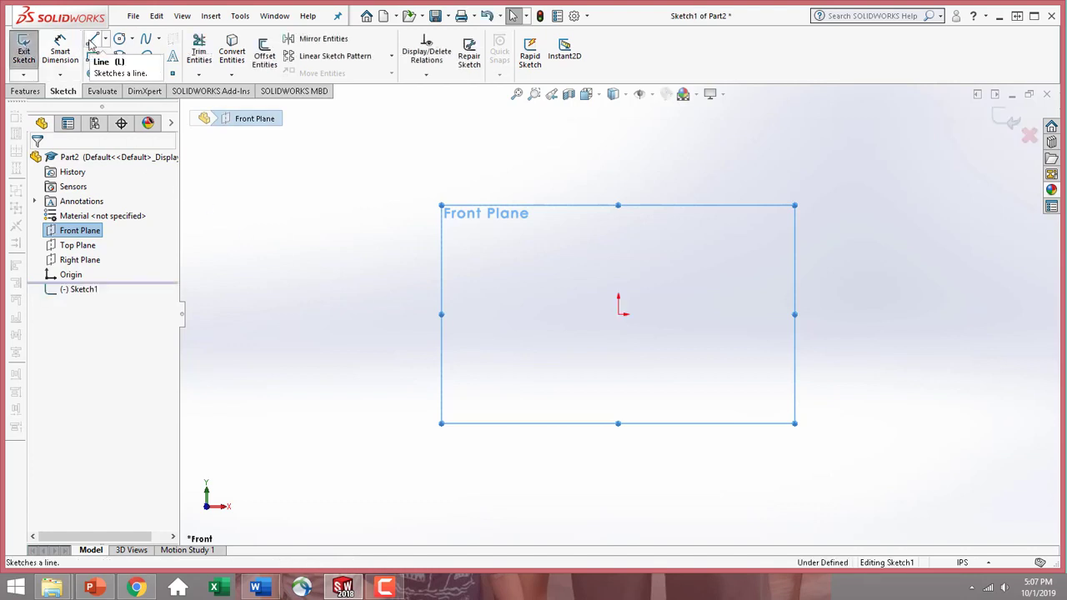
# Sketch an open profile up from the origin: vertical line about 1.5 in, tangent arc about R0.69, horizontal line about 5.09 in, upturned tangent arc about R0.59
pyautogui.click(93, 40)
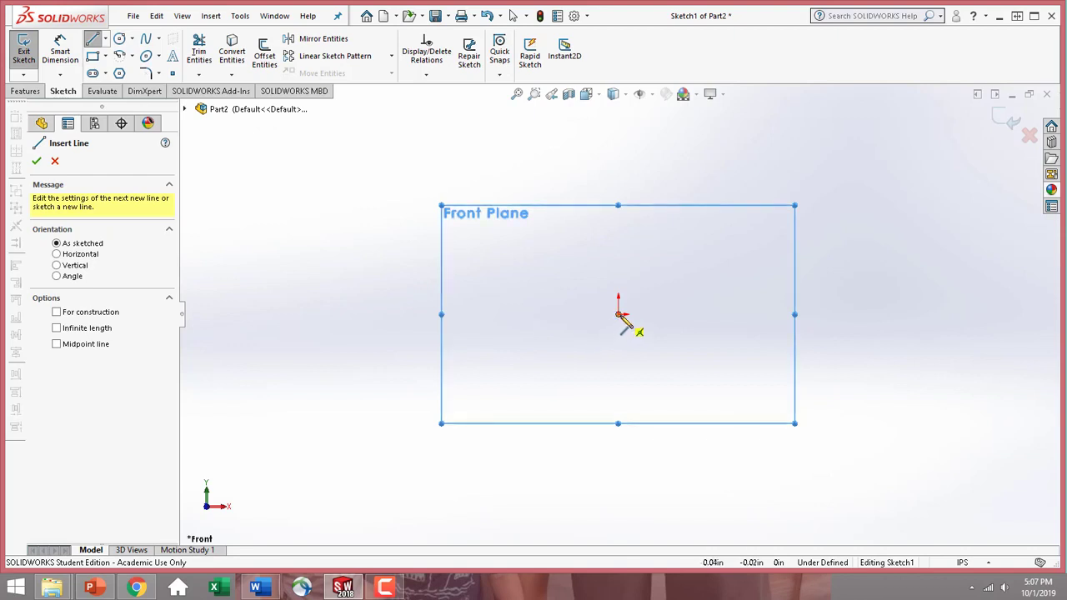
pyautogui.click(619, 315)
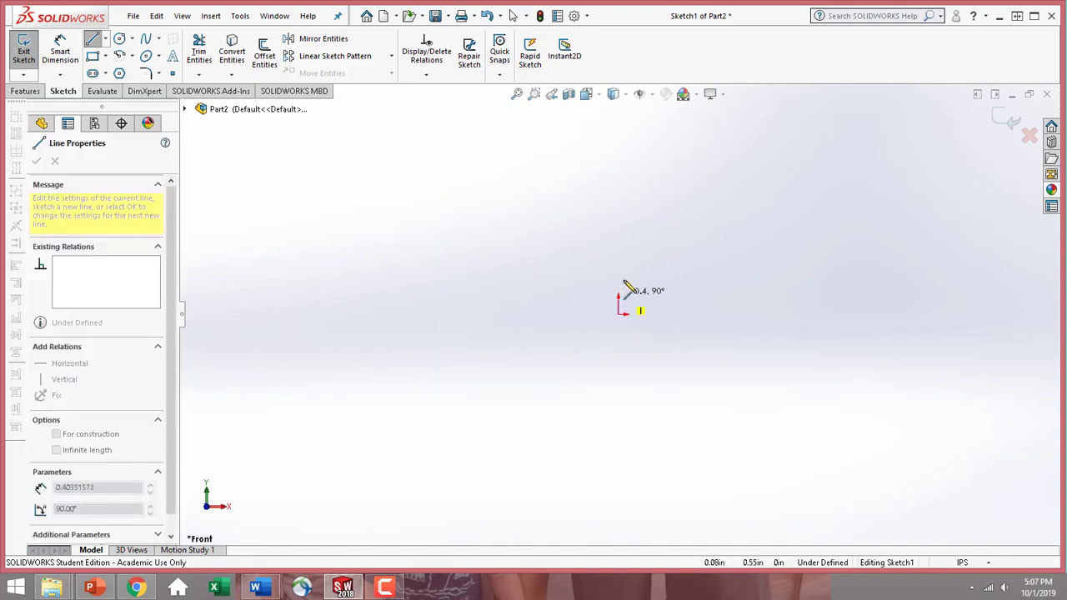
pyautogui.click(617, 240)
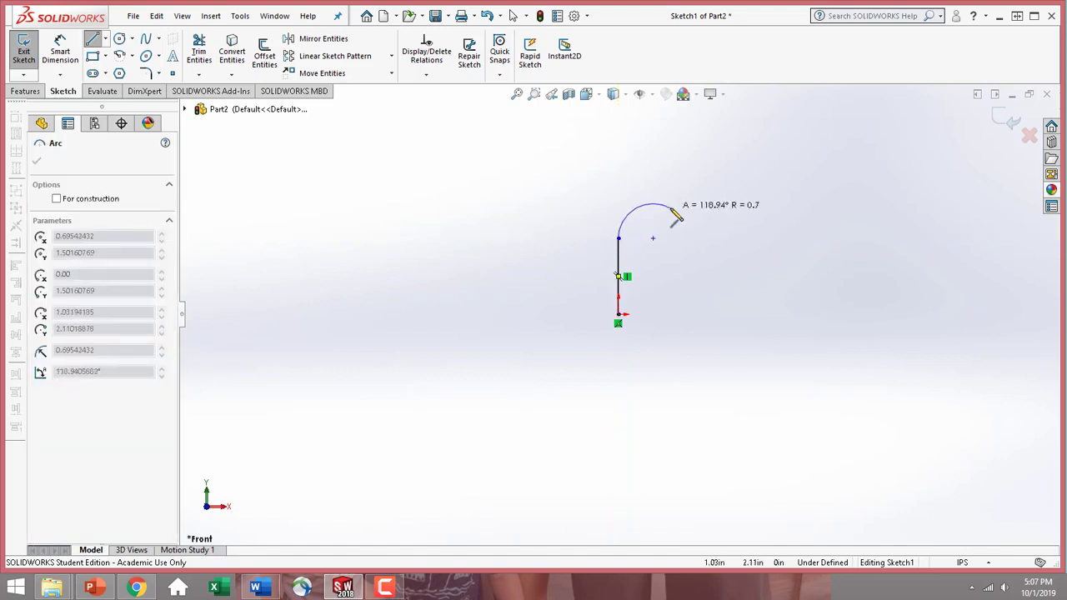
pyautogui.click(654, 204)
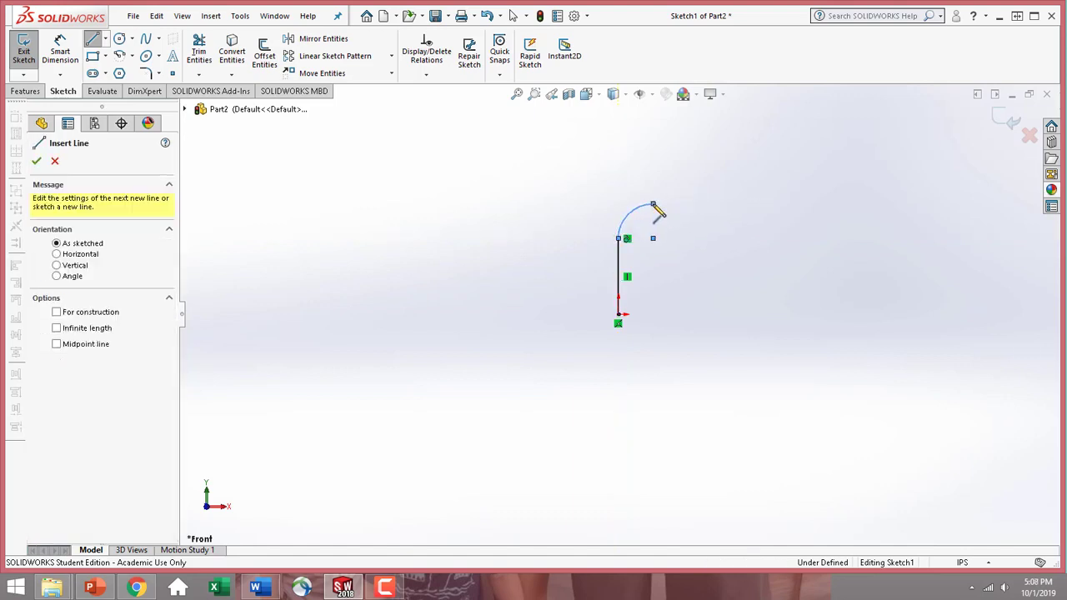
pyautogui.click(910, 204)
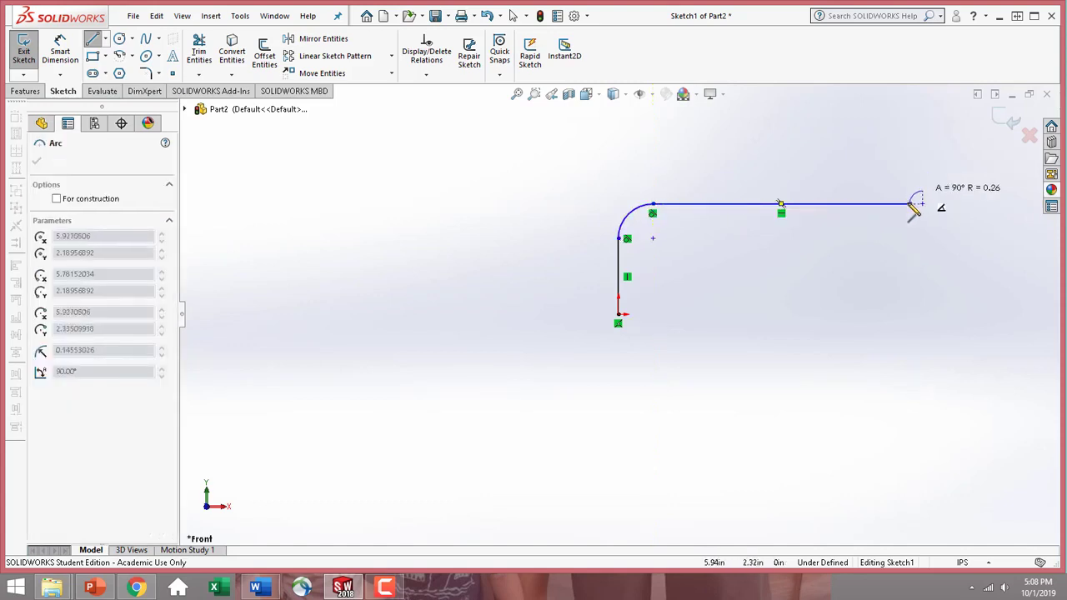
pyautogui.click(939, 175)
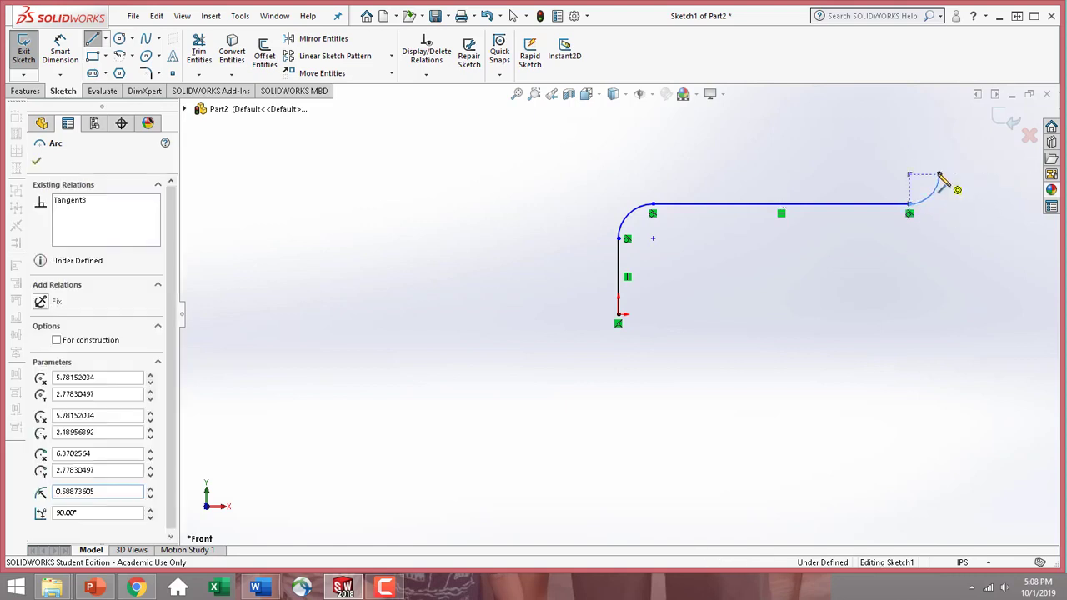
pyautogui.click(91, 40)
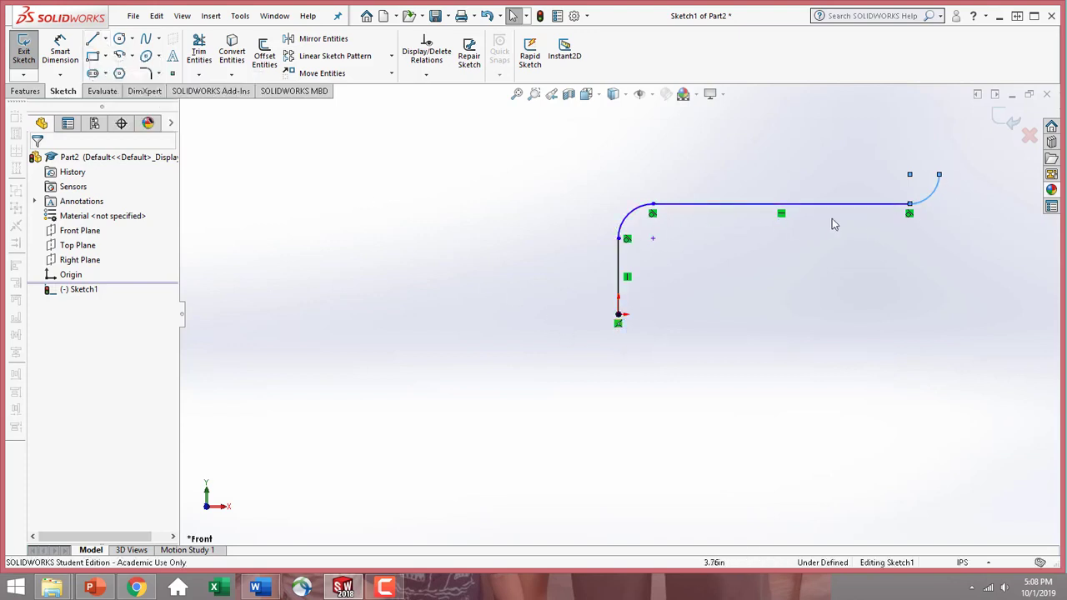
# Draw a horizontal centerline about 20.38 in long from the origin, running beneath the profile and past its far end
pyautogui.click(106, 40)
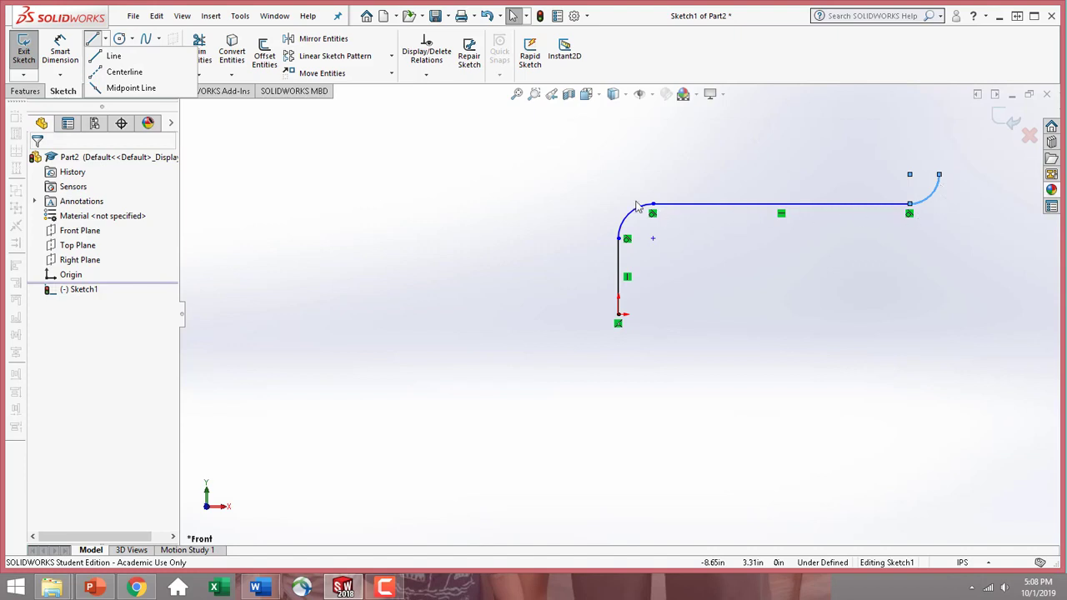
pyautogui.click(141, 73)
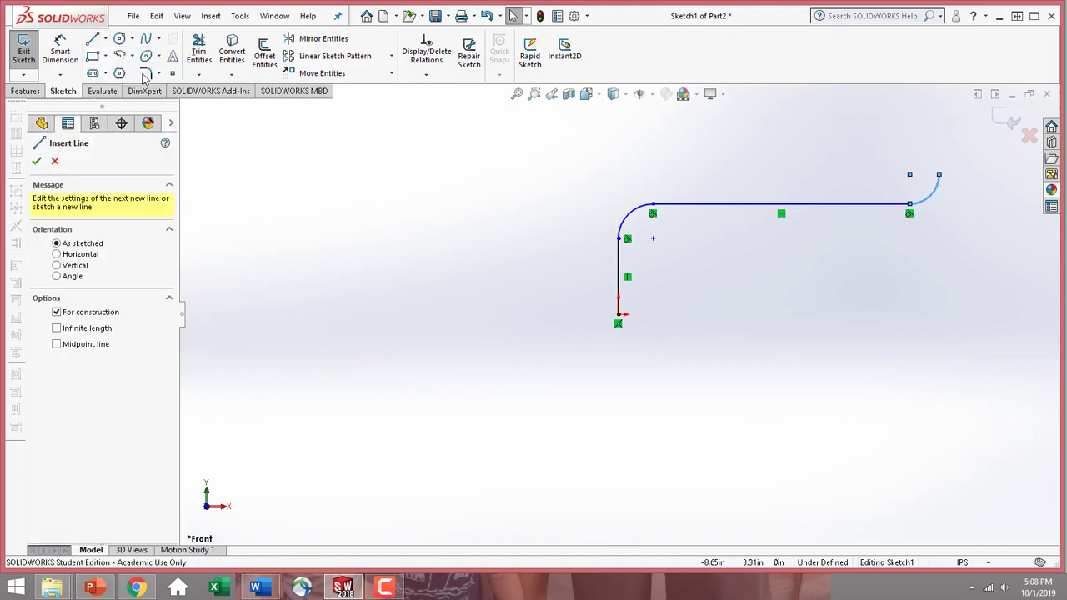
pyautogui.click(619, 315)
pyautogui.scroll(4, 939, 328)
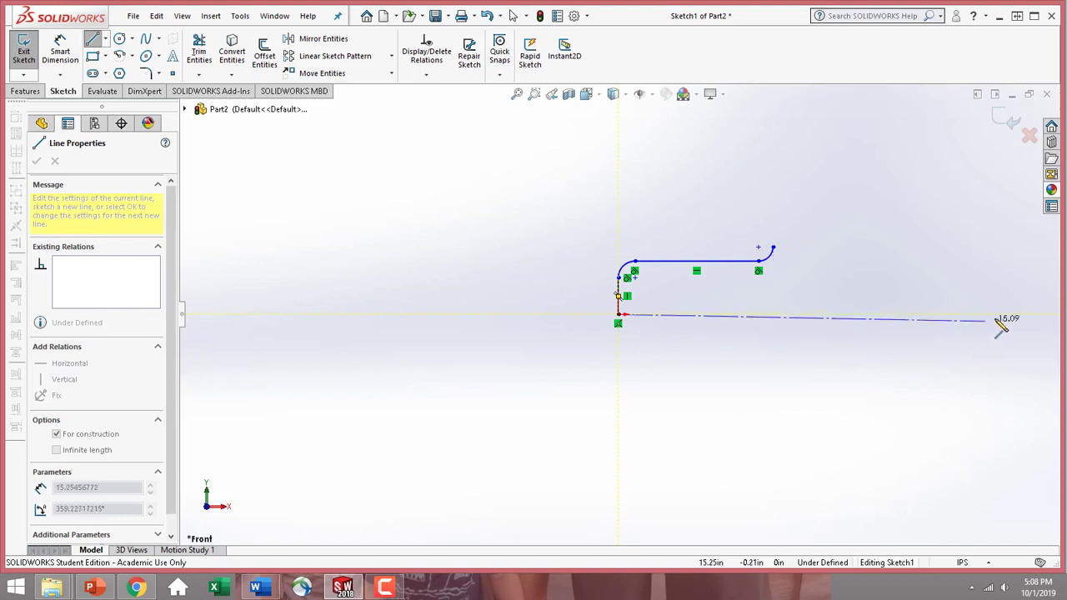
pyautogui.scroll(2, 966, 326)
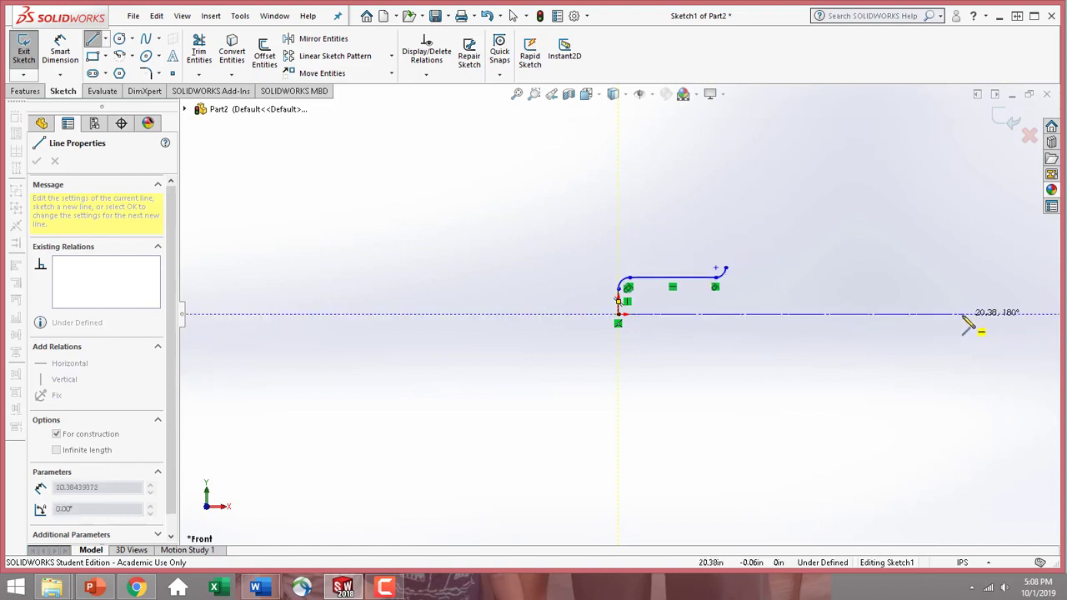
pyautogui.click(964, 317)
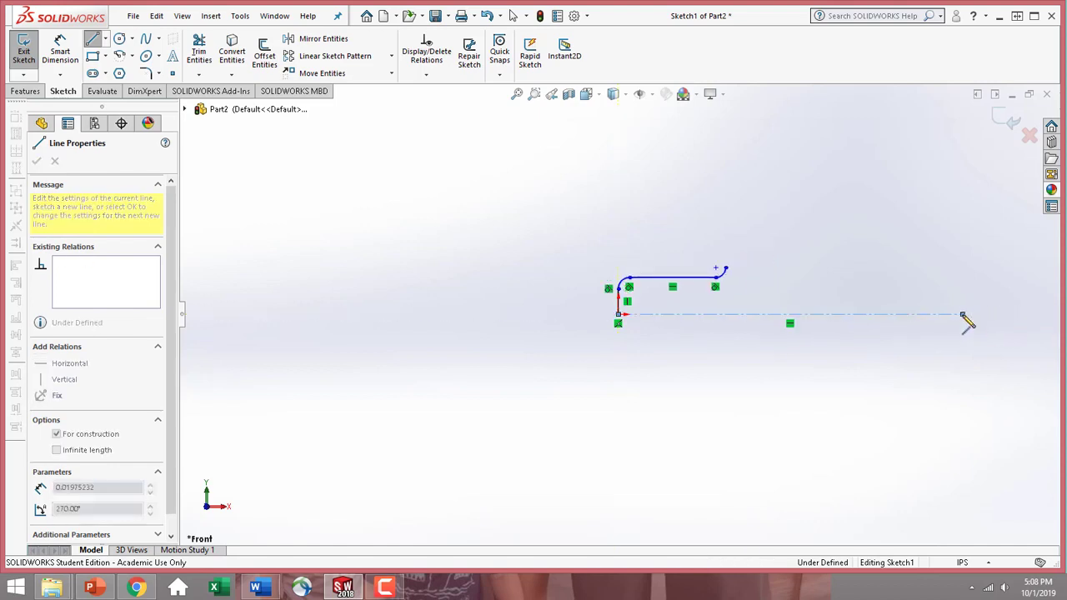
pyautogui.click(88, 41)
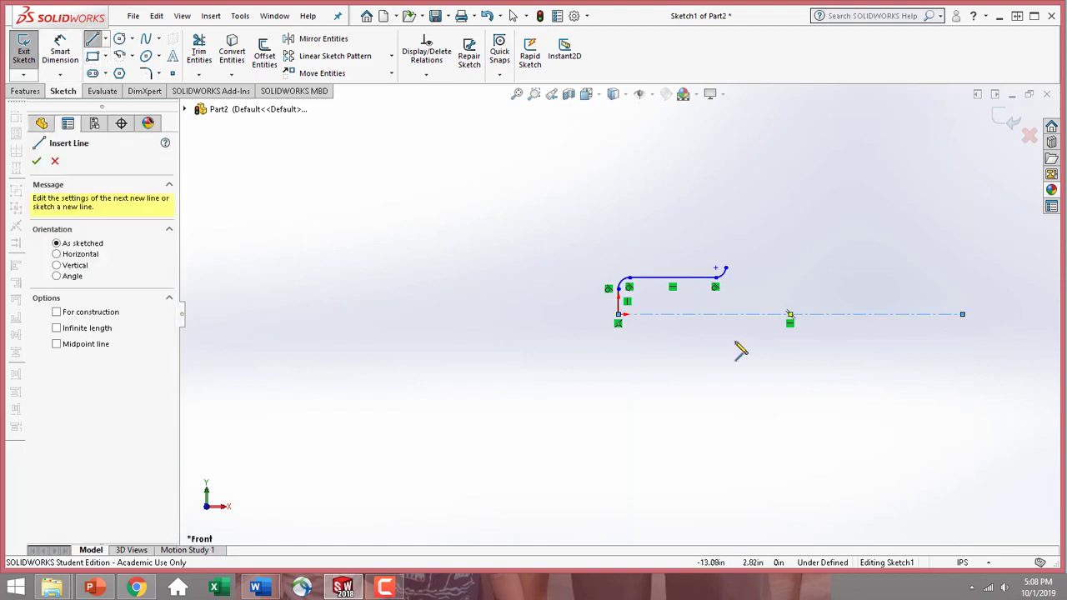
pyautogui.scroll(-2, 820, 323)
pyautogui.scroll(-2, 701, 312)
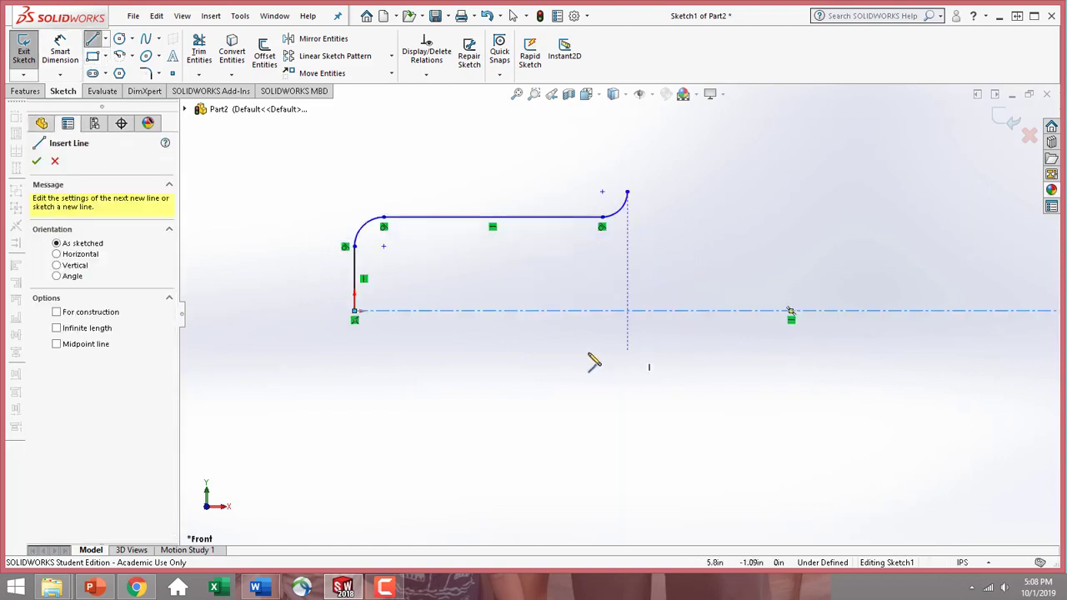
pyautogui.click(36, 160)
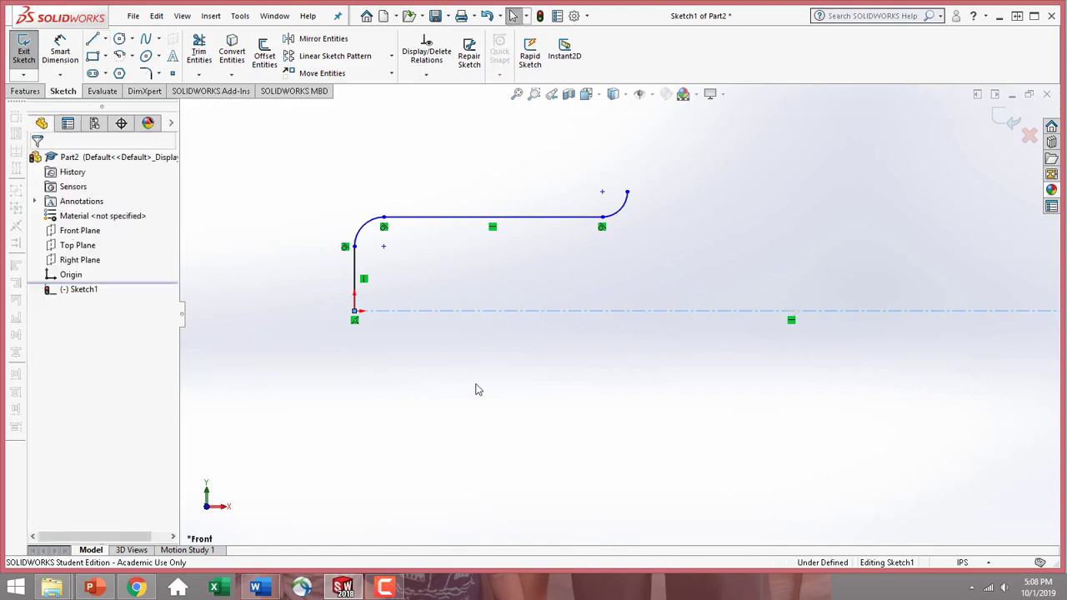
pyautogui.click(582, 356)
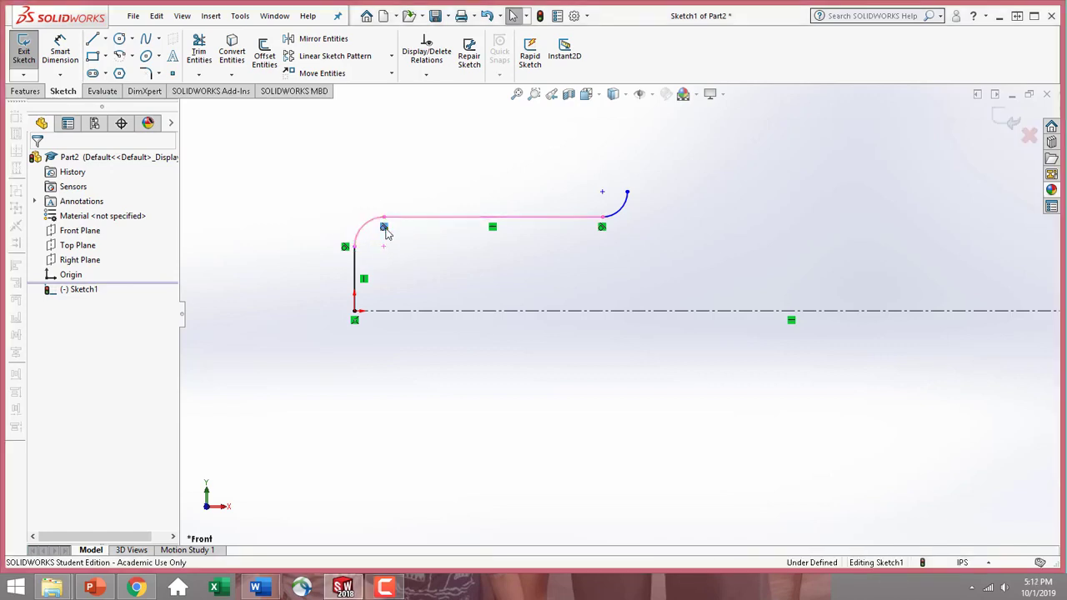
# Delete the tangent relation between the first arc and the horizontal line, and reapply a Tangent relation to the two
pyautogui.press('Delete')
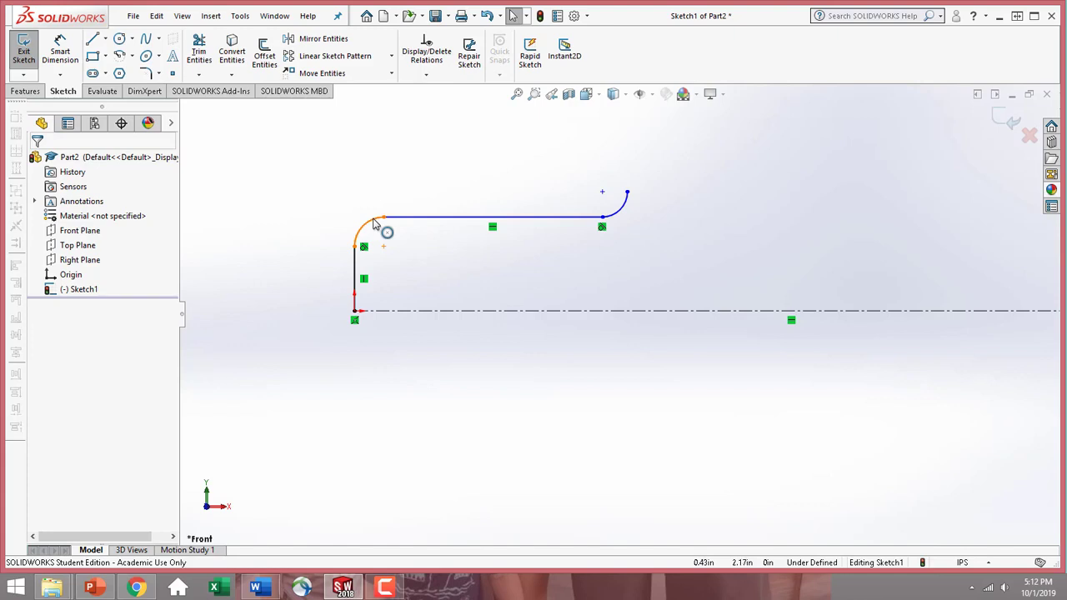
pyautogui.click(375, 223)
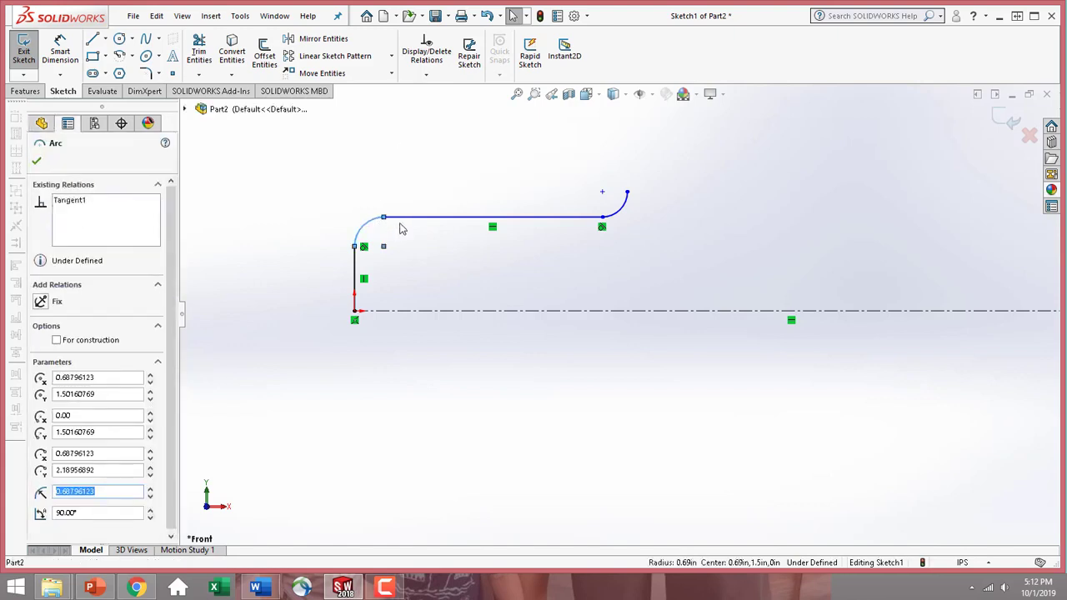
pyautogui.keyDown('ctrl'); pyautogui.click(404, 224); pyautogui.keyUp('ctrl')
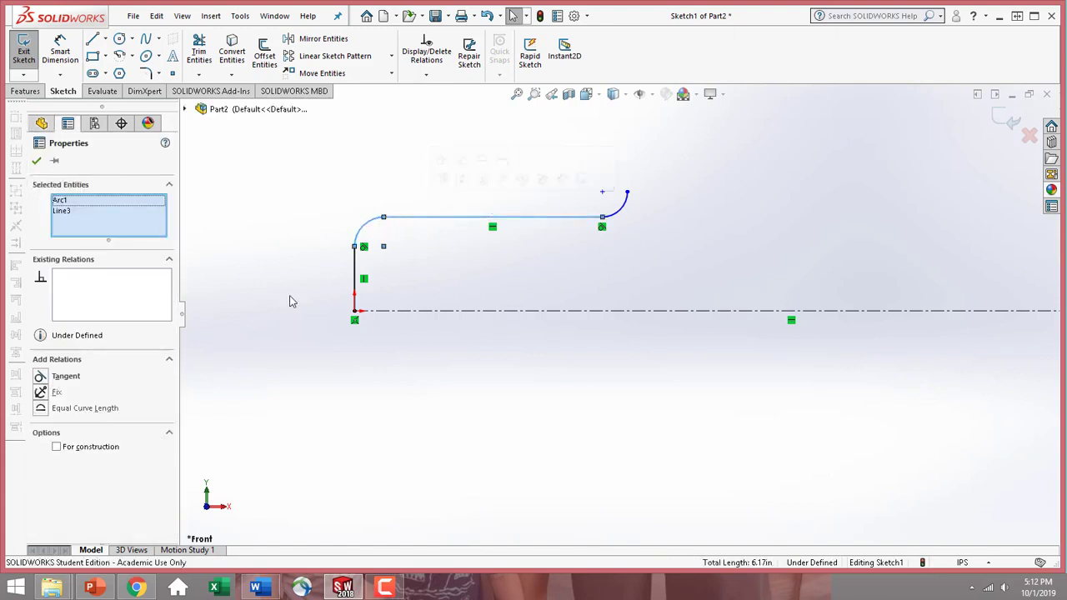
pyautogui.click(45, 379)
pyautogui.click(36, 160)
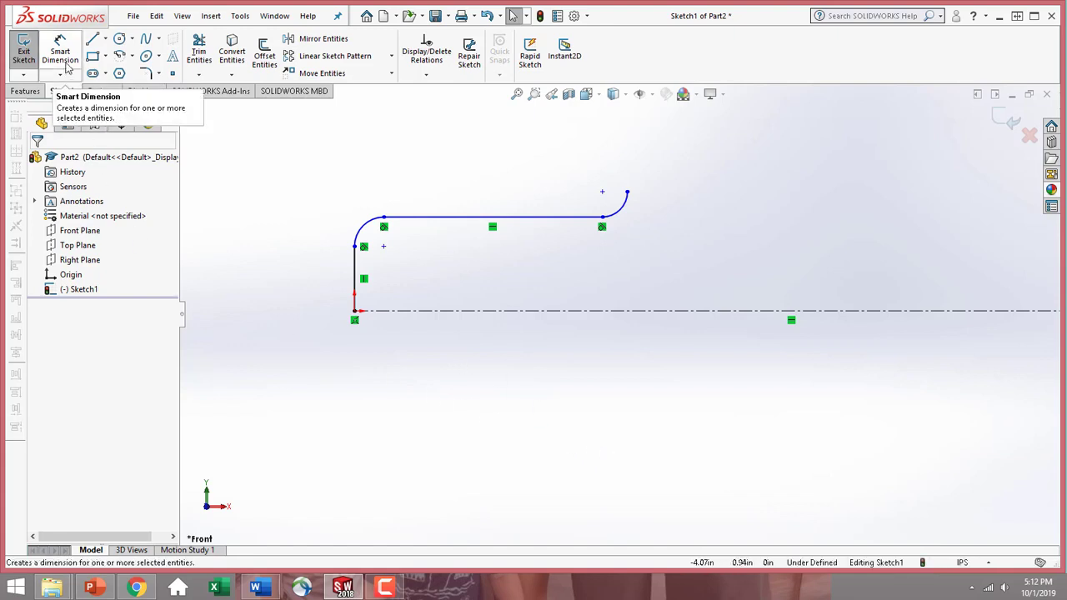
# Dimension the distance between the profile's horizontal line and the centerline as 0.45 in
pyautogui.click(69, 68)
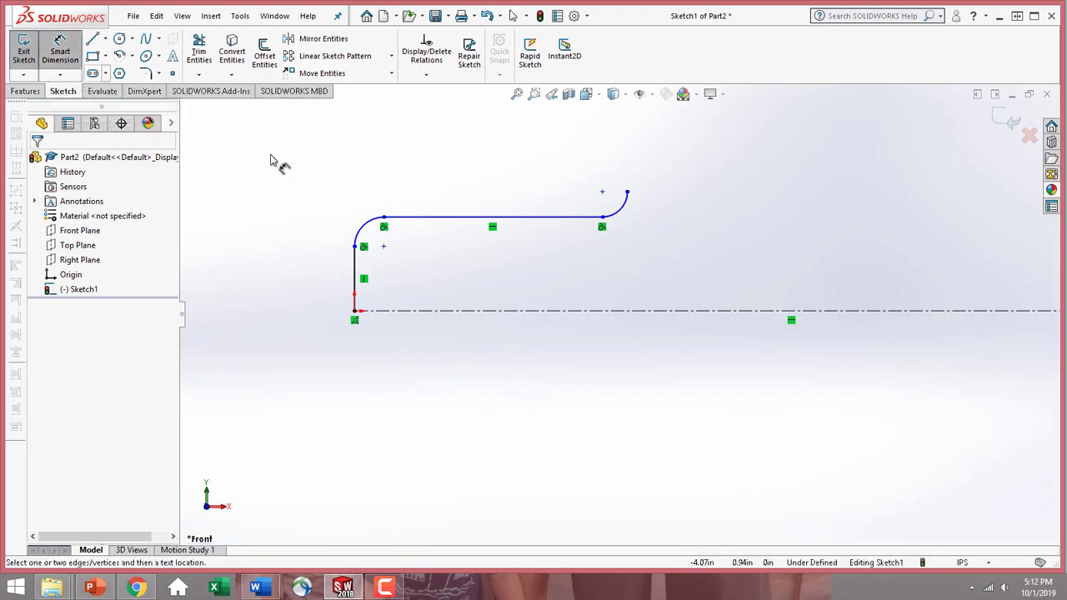
pyautogui.click(429, 218)
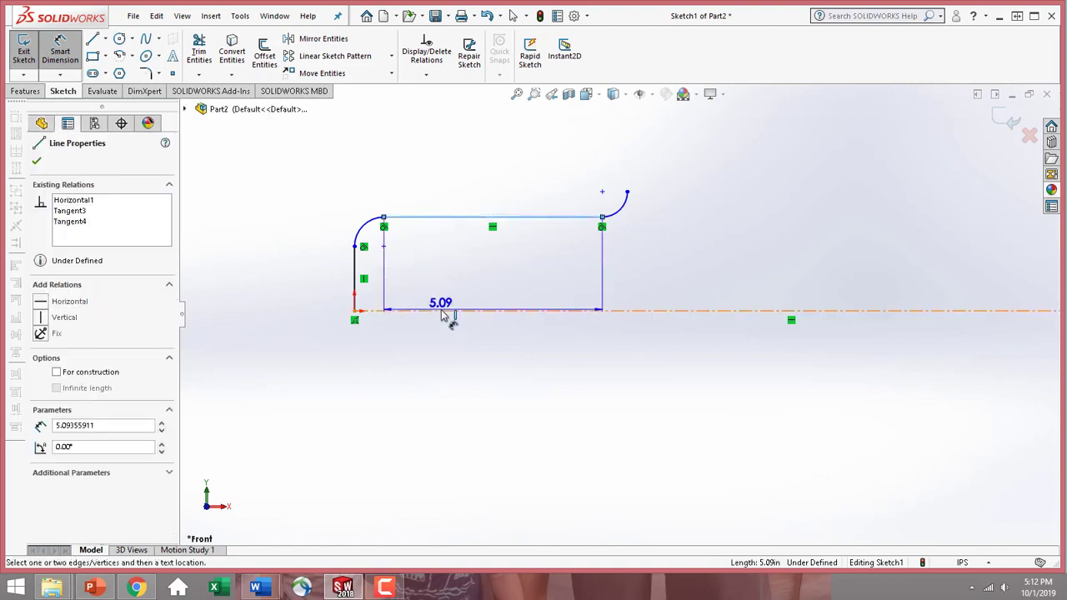
pyautogui.click(445, 310)
pyautogui.click(275, 291)
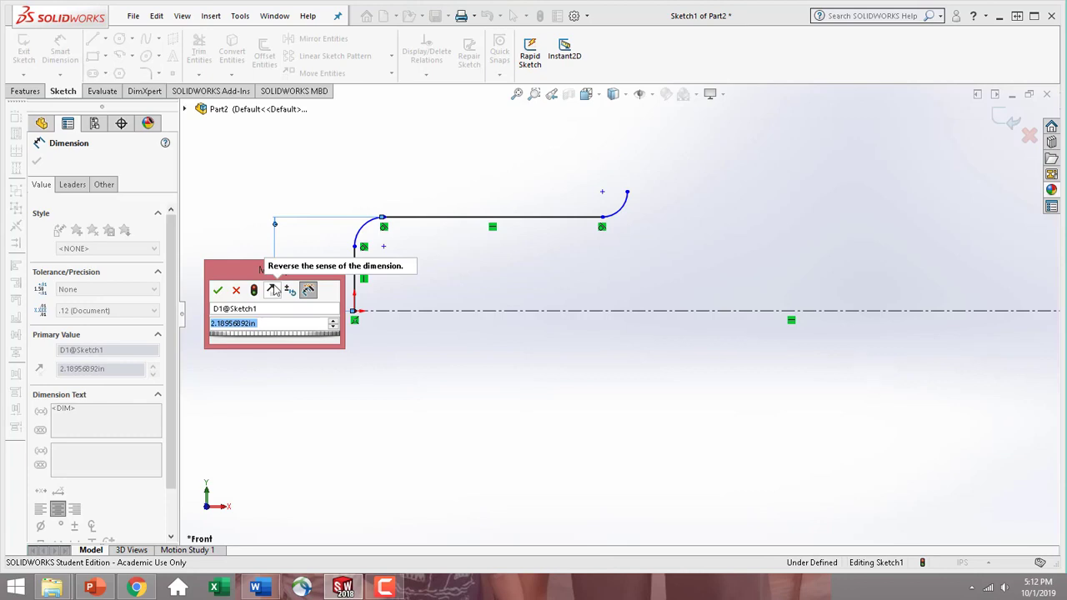
pyautogui.write('0.45')
pyautogui.press('Return')
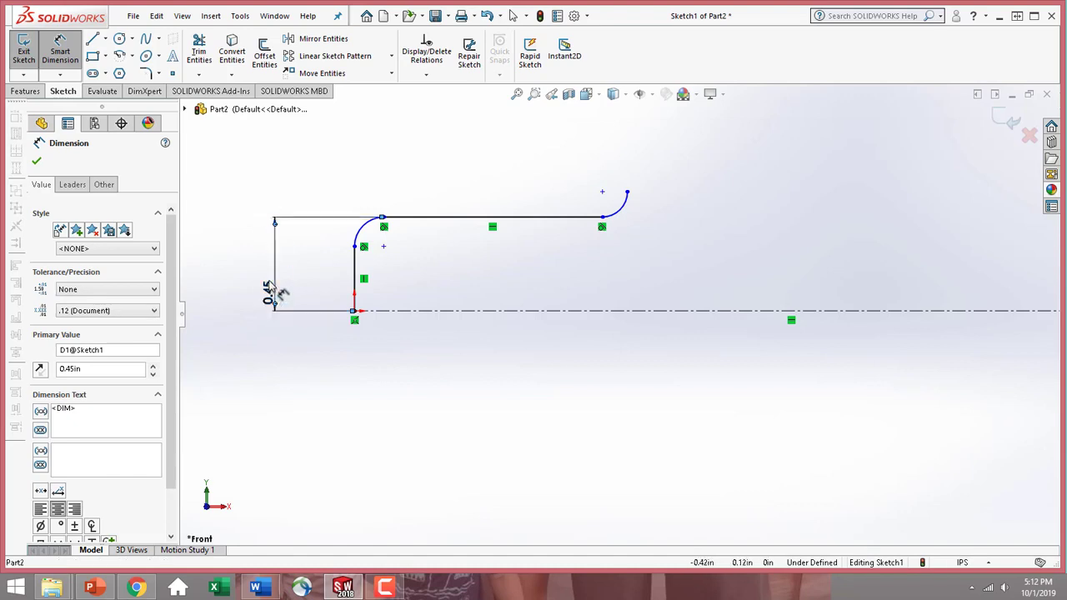
# Move the 0.45 in dimension closer to the profile and give it a custom text position with horizontal text on a broken leader
pyautogui.moveTo(268, 287); pyautogui.dragTo(287, 275)
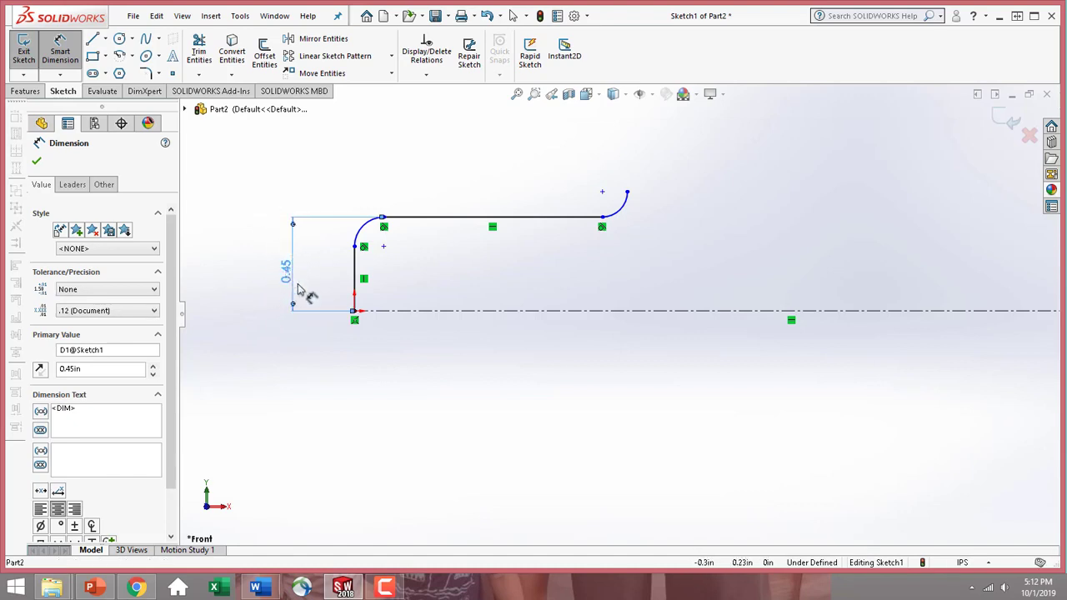
pyautogui.click(68, 190)
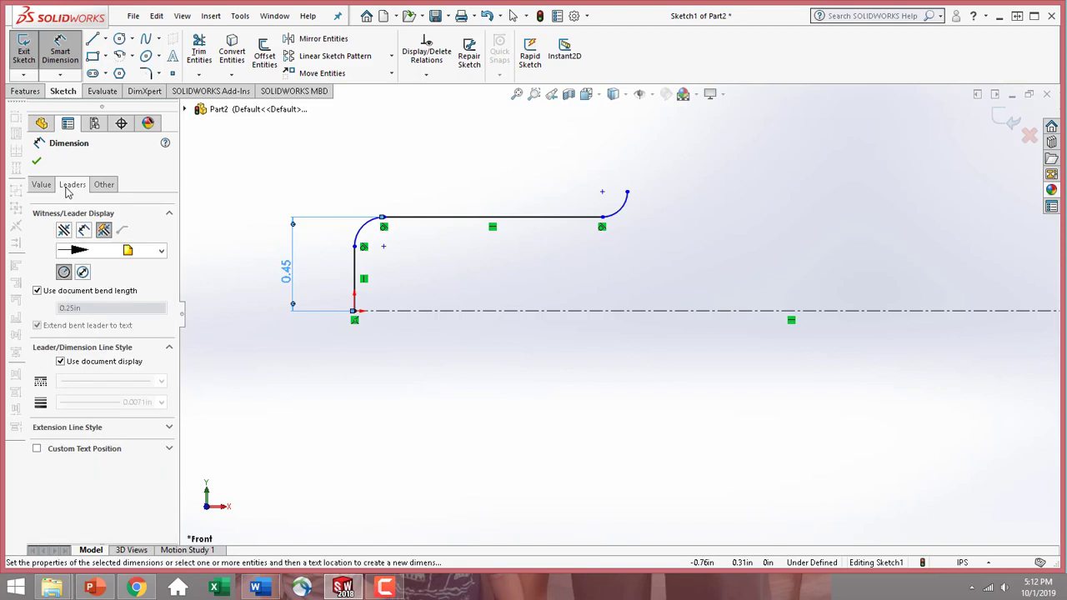
pyautogui.click(36, 450)
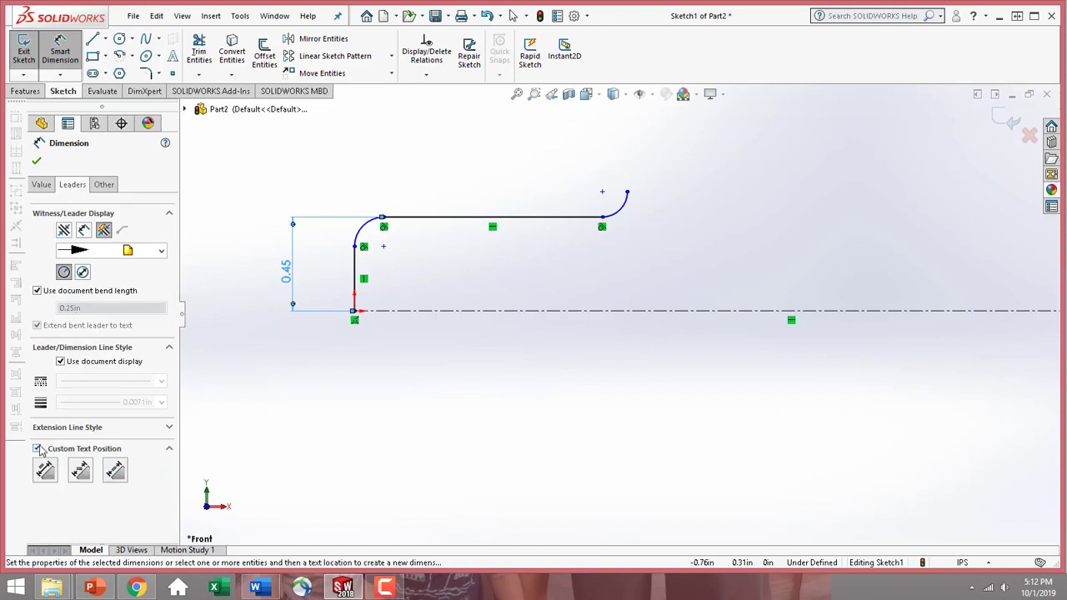
pyautogui.click(80, 471)
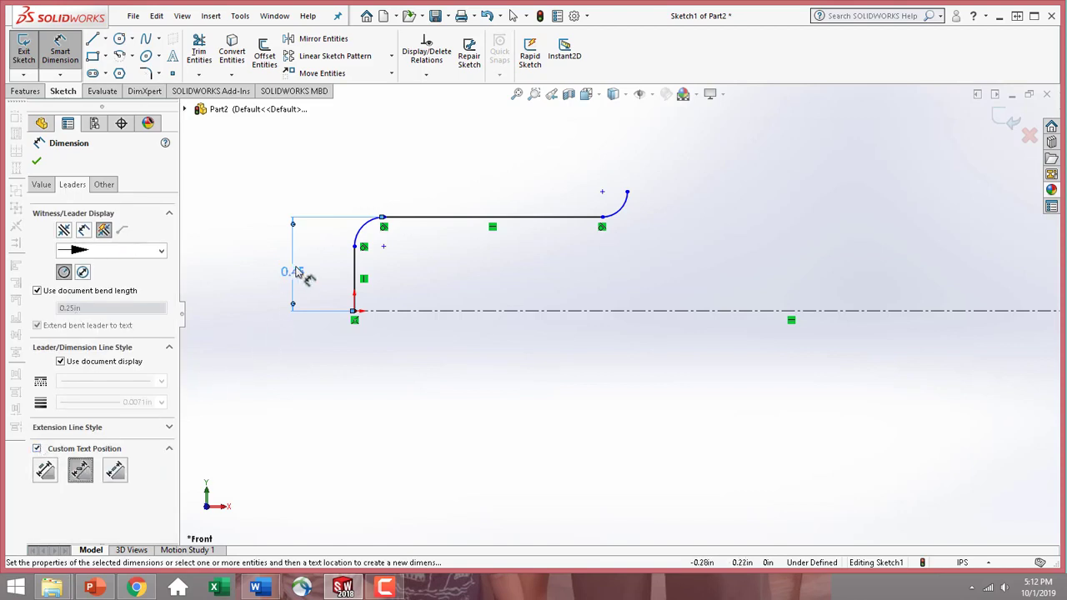
pyautogui.moveTo(296, 275); pyautogui.dragTo(296, 261)
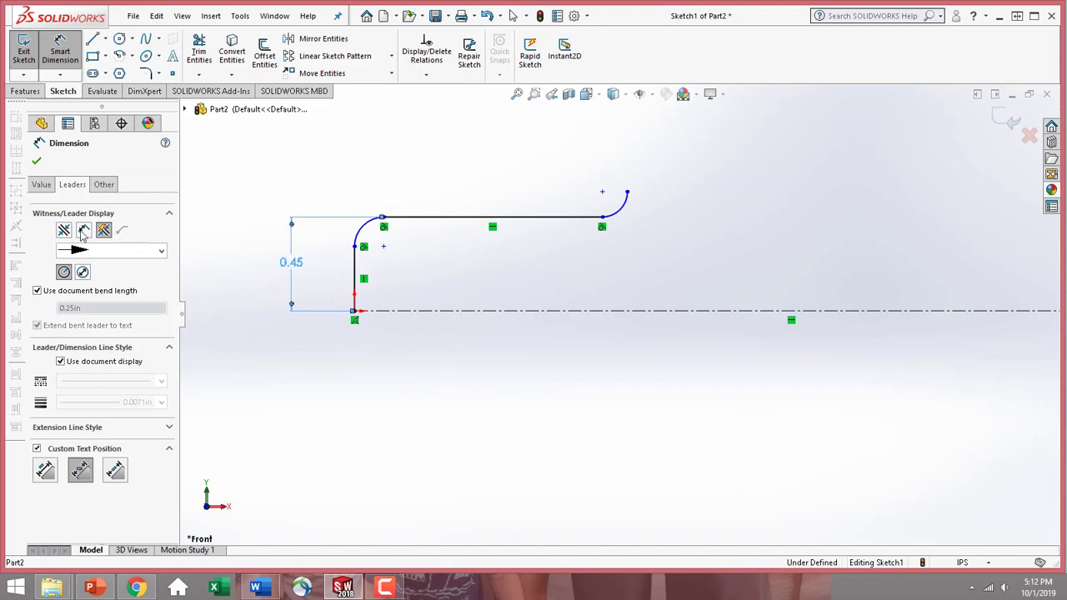
pyautogui.click(41, 185)
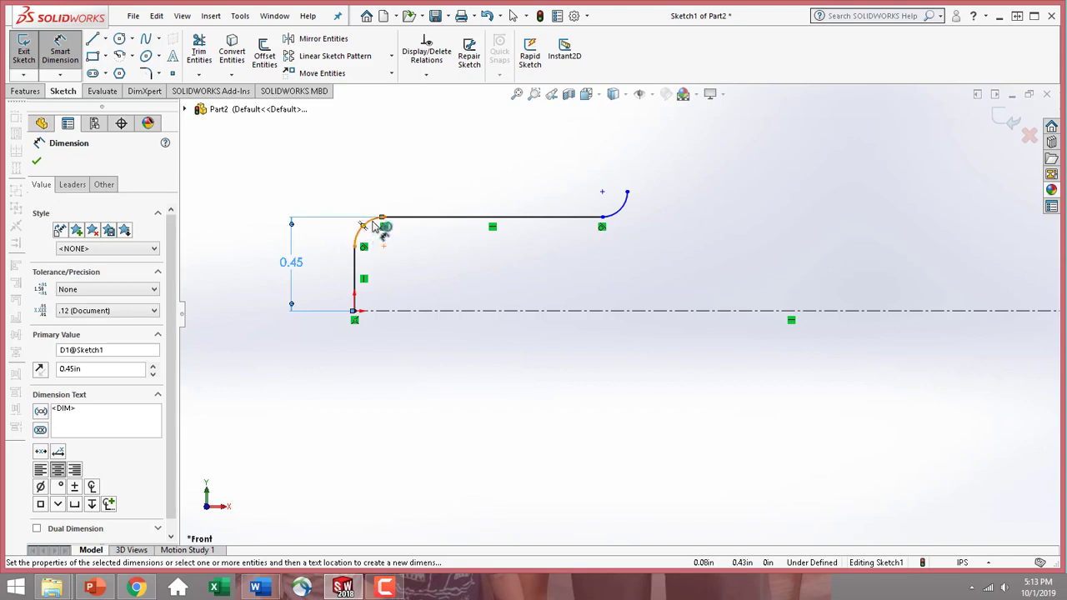
# Dimension the radius of the first arc, between the vertical and horizontal lines, as 0.22 in
pyautogui.click(375, 229)
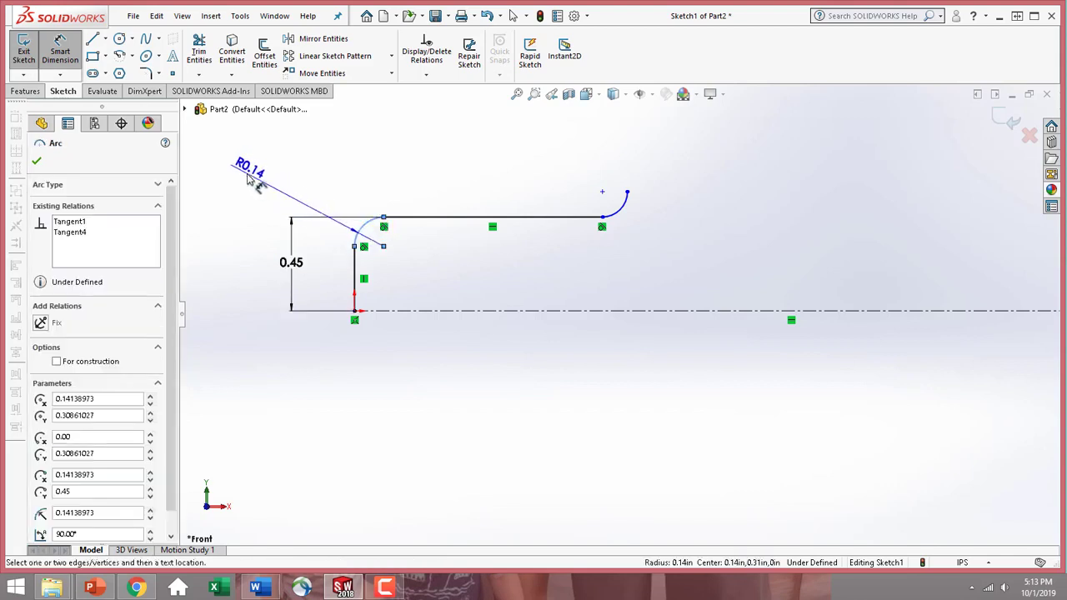
pyautogui.click(250, 179)
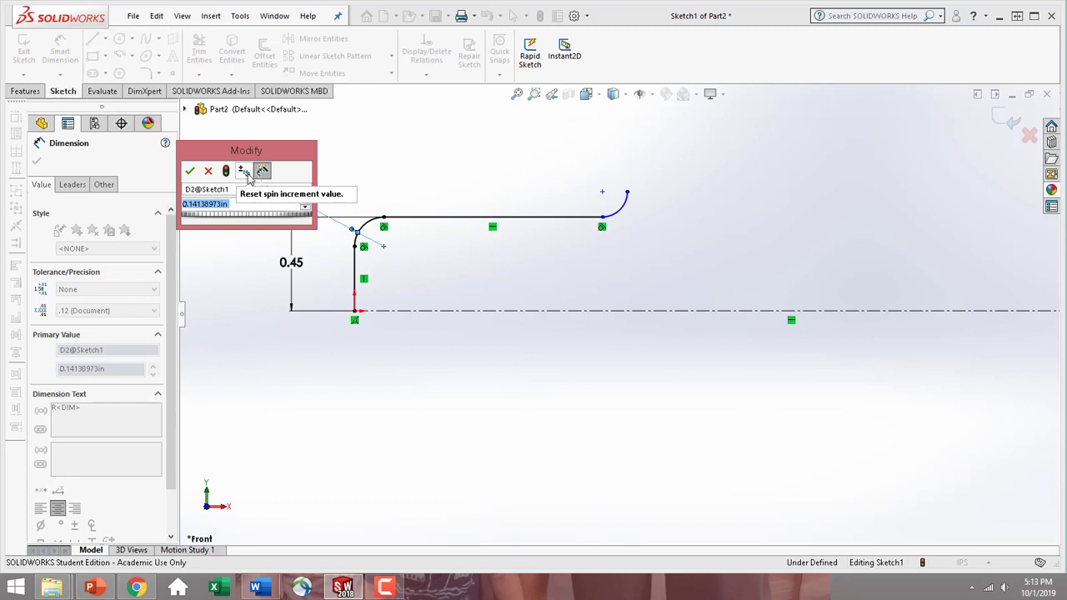
pyautogui.write('0.22')
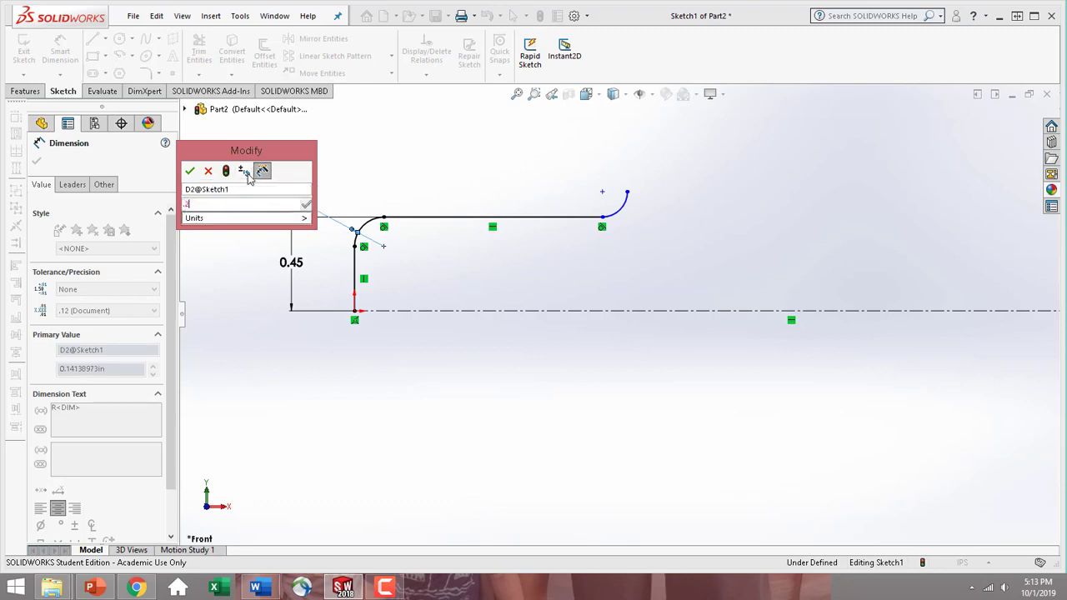
pyautogui.press('Return')
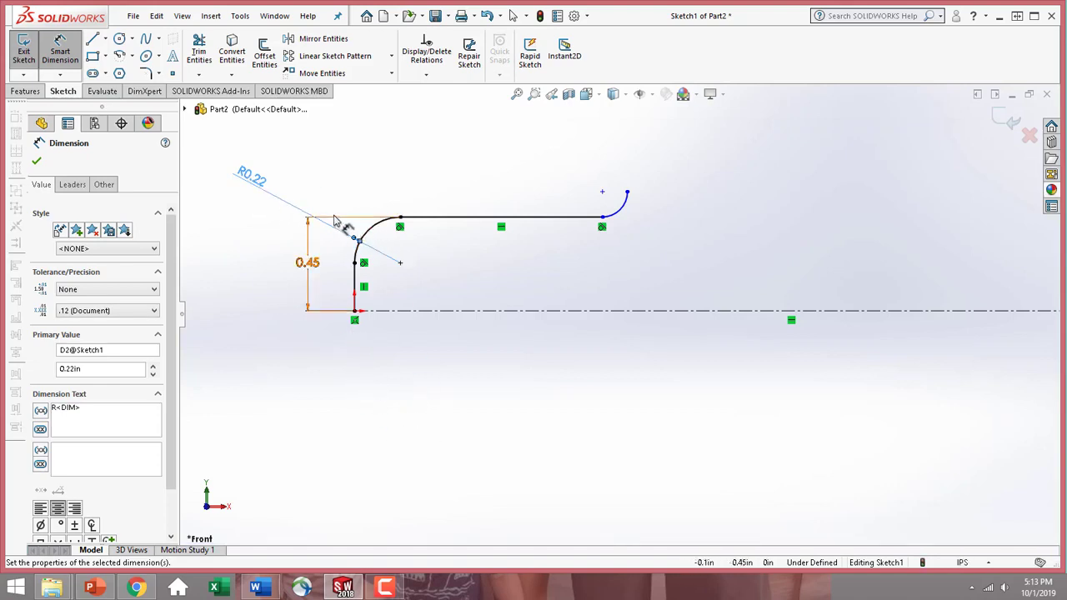
# Dimension the radius of the arc at the profile's far end as 0.15 in and place its text above the horizontal line
pyautogui.click(622, 210)
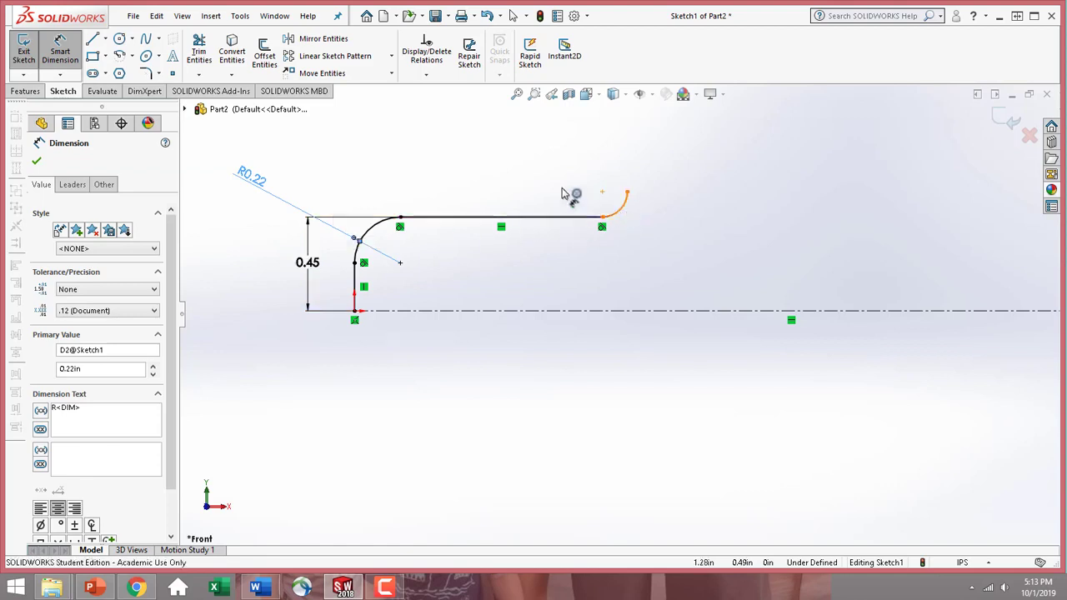
pyautogui.click(407, 185)
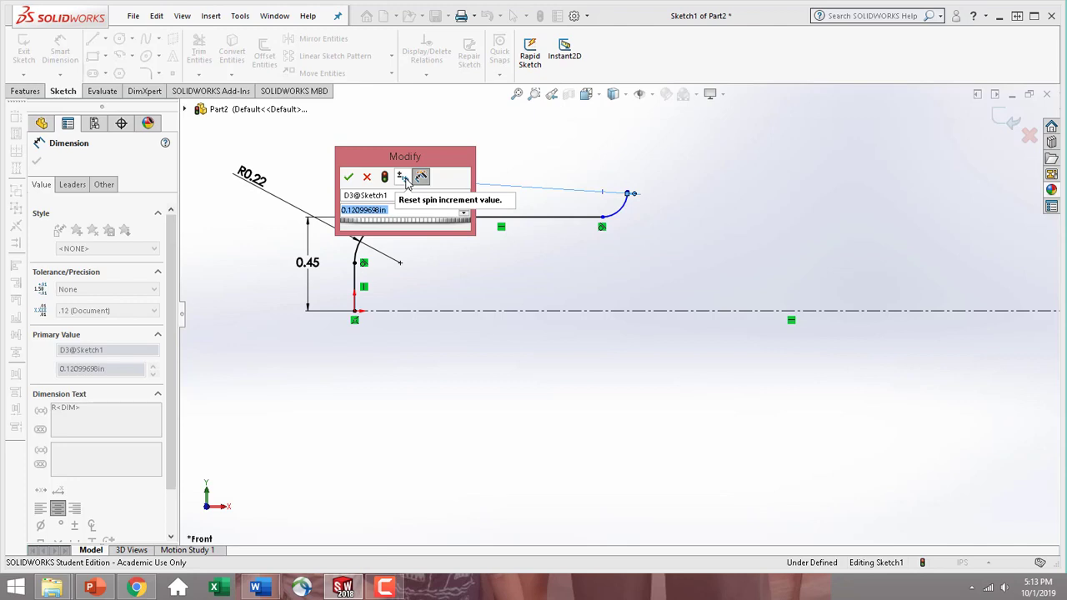
pyautogui.write('.15')
pyautogui.press('Return')
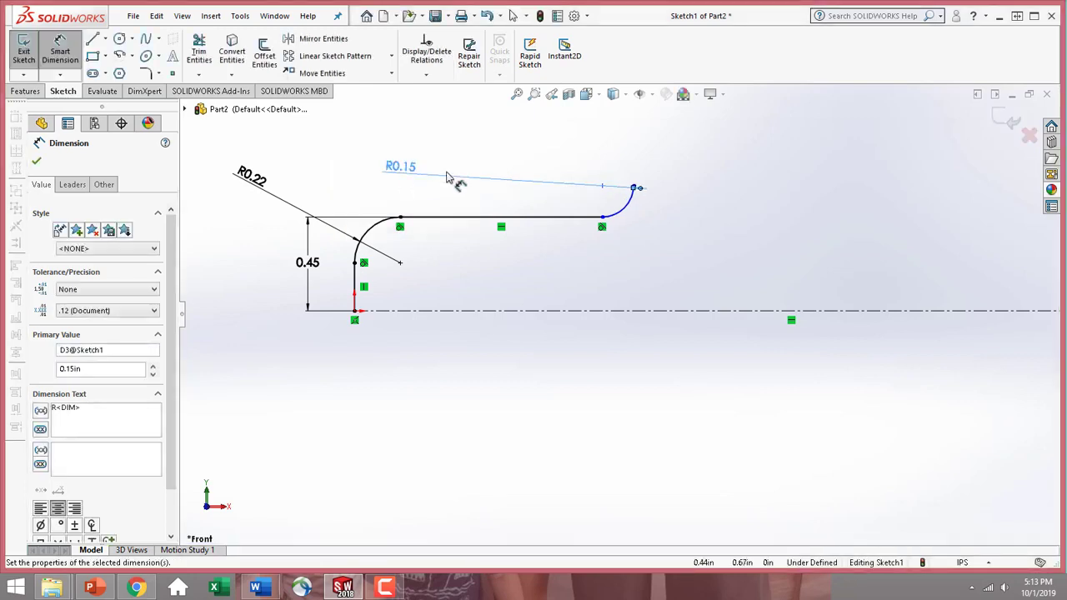
pyautogui.moveTo(417, 176)
pyautogui.mouseDown()
pyautogui.moveTo(520, 159)
pyautogui.moveTo(512, 153)
pyautogui.mouseUp()
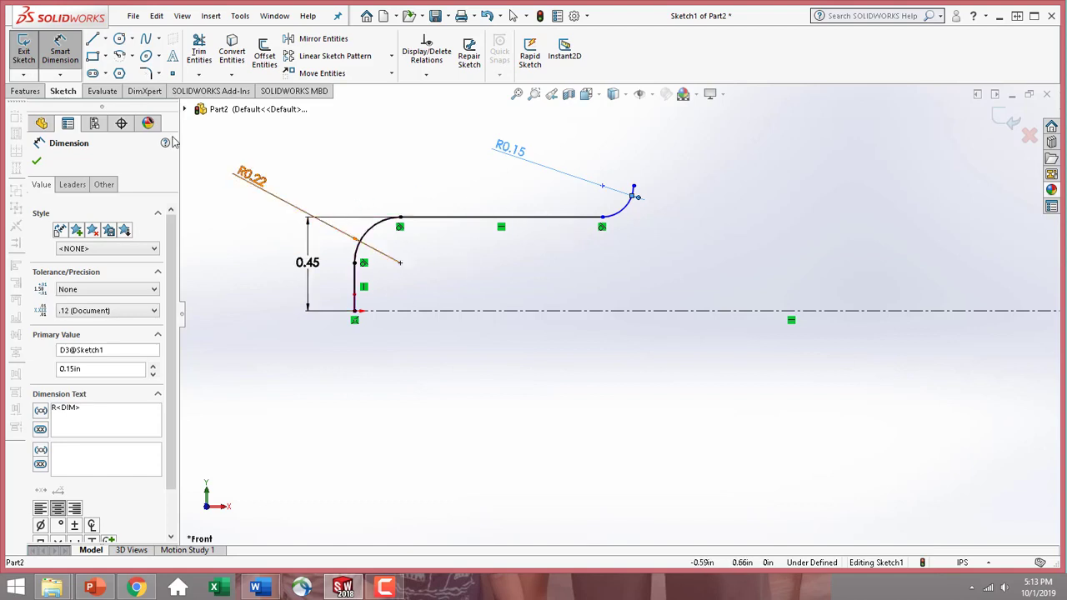
pyautogui.click(37, 161)
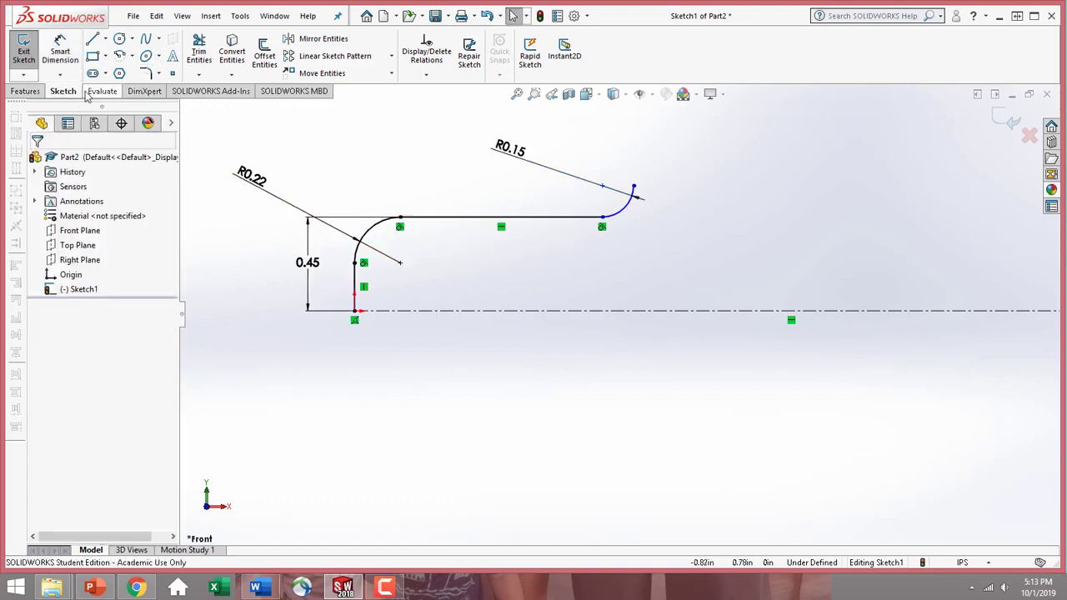
# Draw two circles centered on the centerline about 0.47 in and 1.14 in from the origin, with radii of about 0.20 in and 0.19 in
pyautogui.click(121, 42)
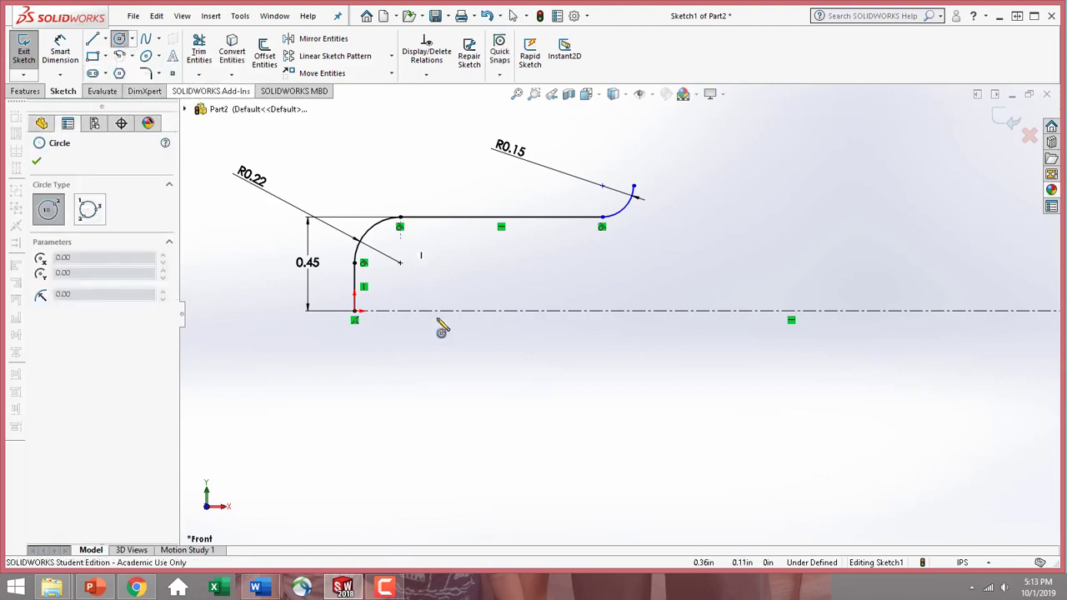
pyautogui.click(451, 310)
pyautogui.click(461, 277)
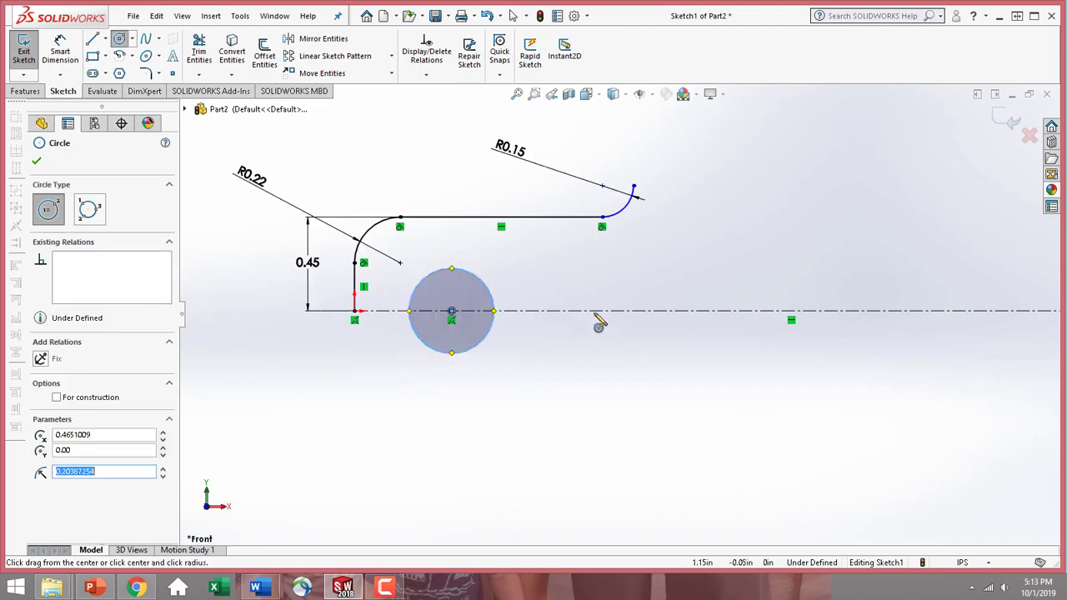
pyautogui.click(593, 311)
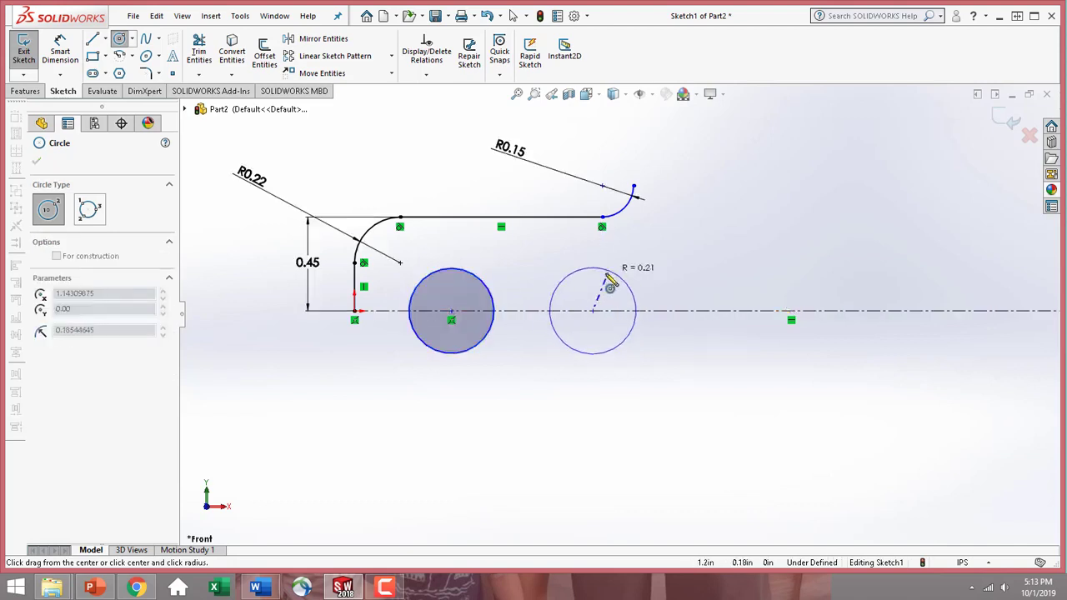
pyautogui.click(622, 286)
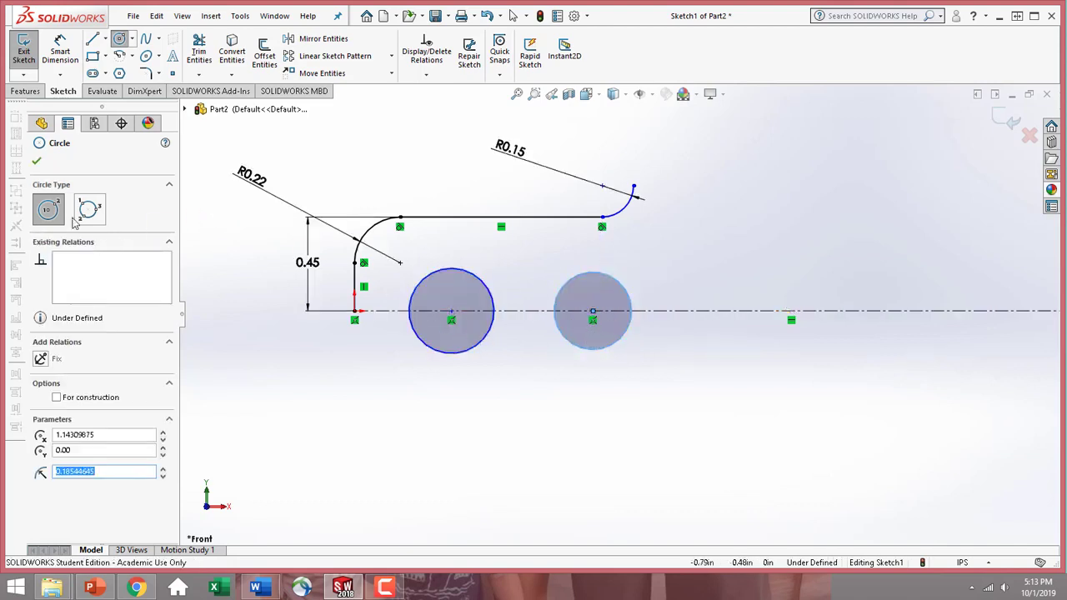
pyautogui.press('Escape')
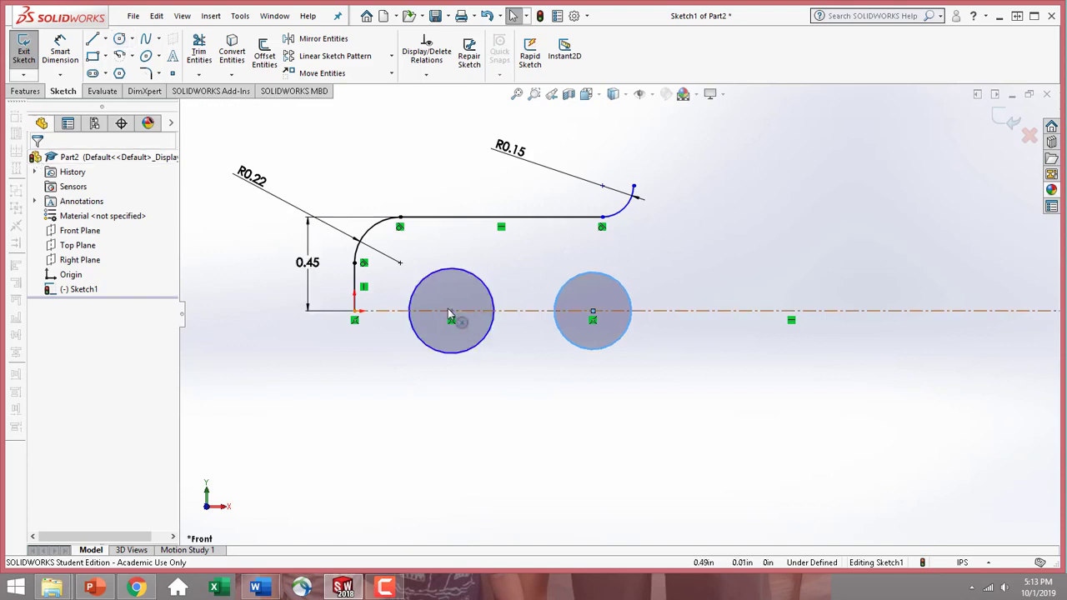
# Add an Equal relation between the two circles on the centerline
pyautogui.click(480, 350)
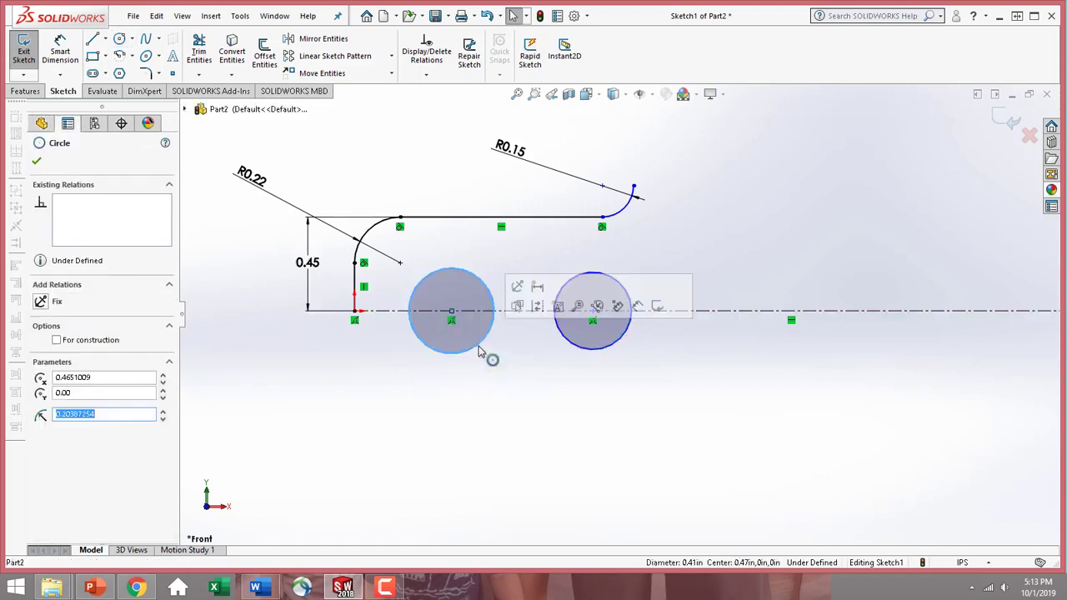
pyautogui.keyDown('ctrl'); pyautogui.click(586, 353); pyautogui.keyUp('ctrl')
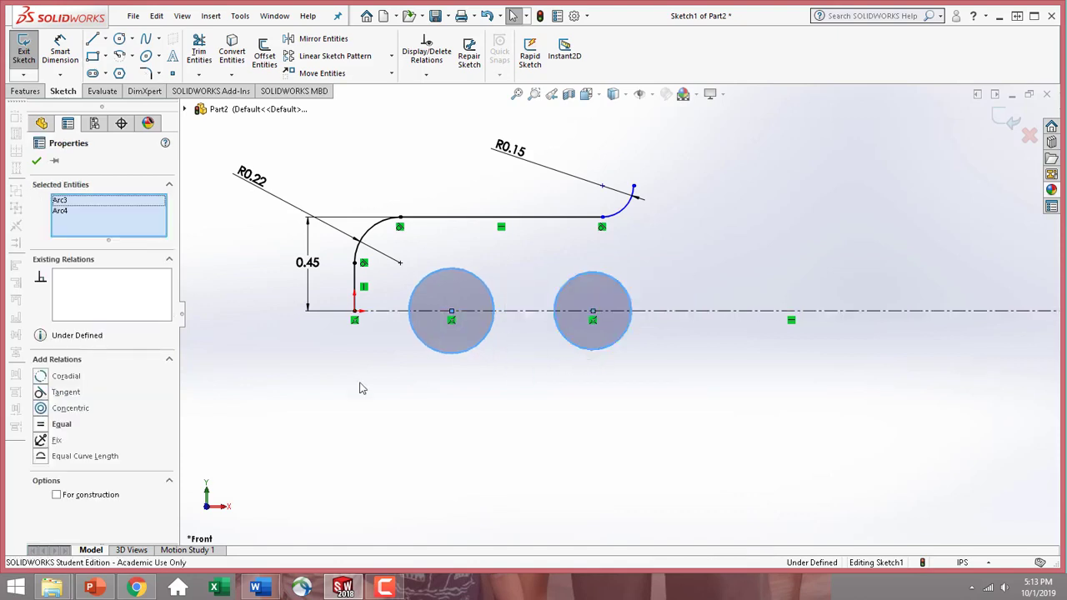
pyautogui.click(52, 425)
pyautogui.click(36, 160)
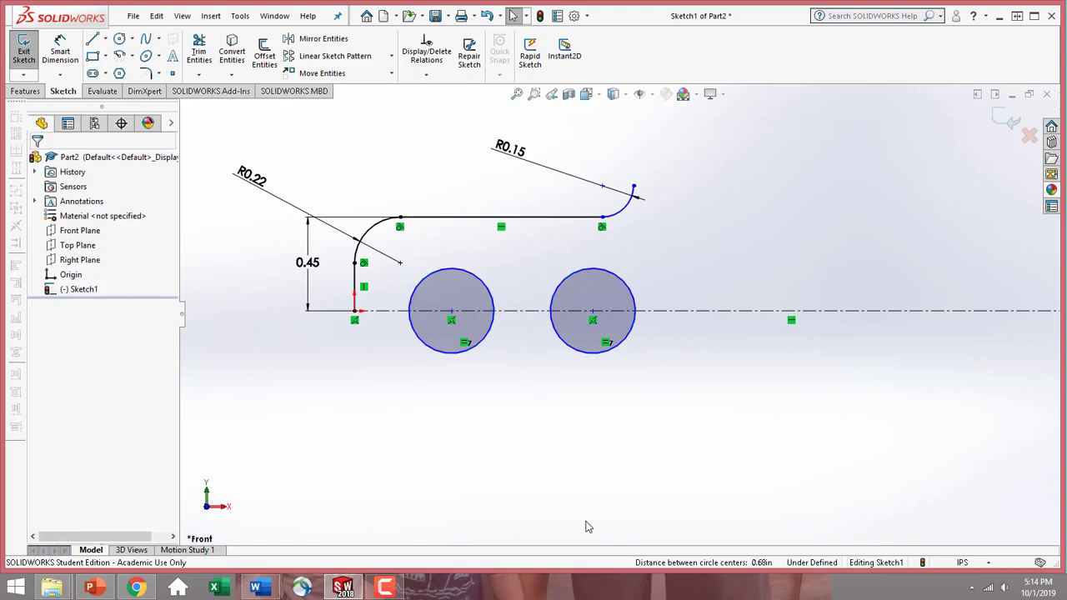
# Dimension the diameter of the circle farther from the origin as 0.60 in, with the dimension placed below it
pyautogui.click(60, 50)
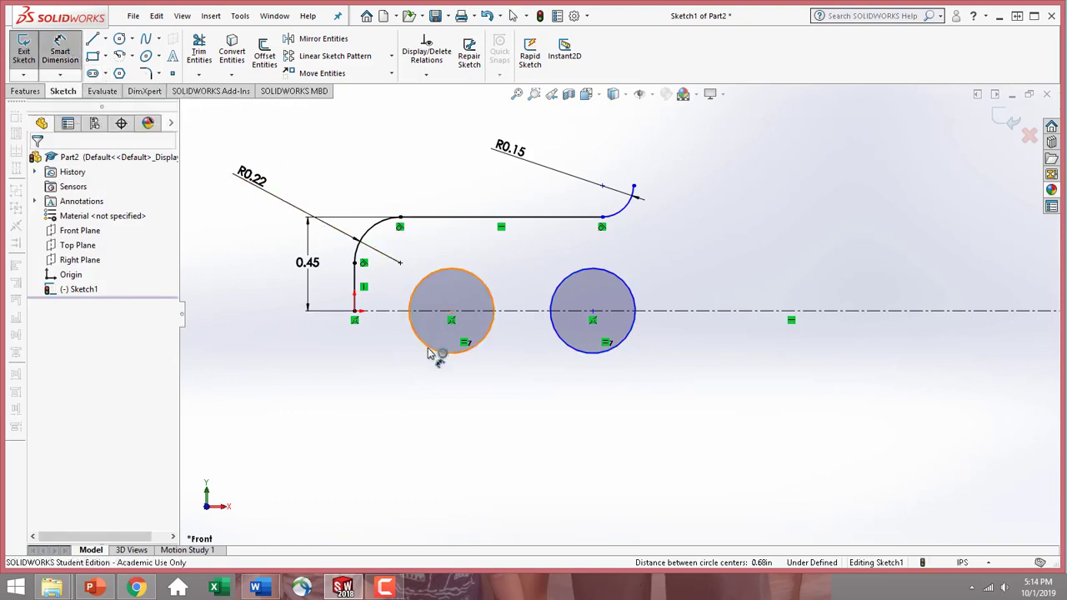
pyautogui.click(608, 354)
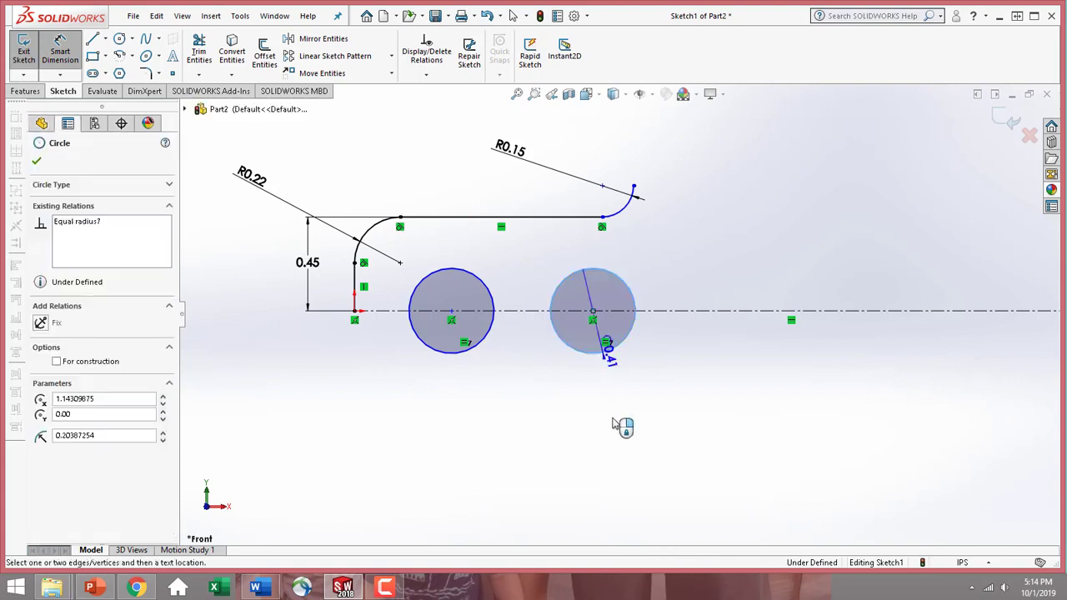
pyautogui.click(606, 470)
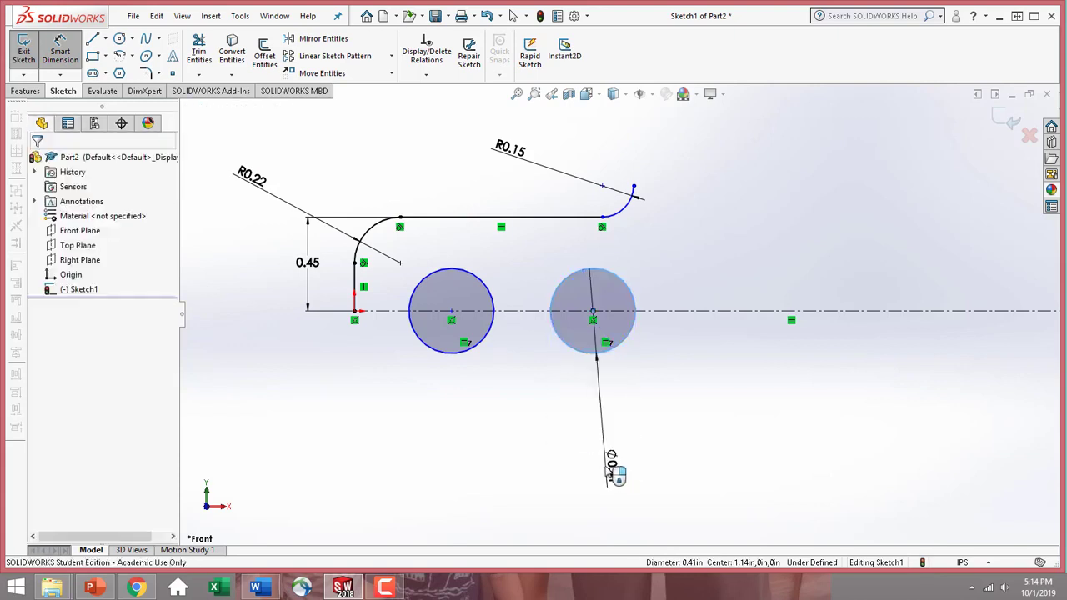
pyautogui.click(611, 471)
pyautogui.write('.60')
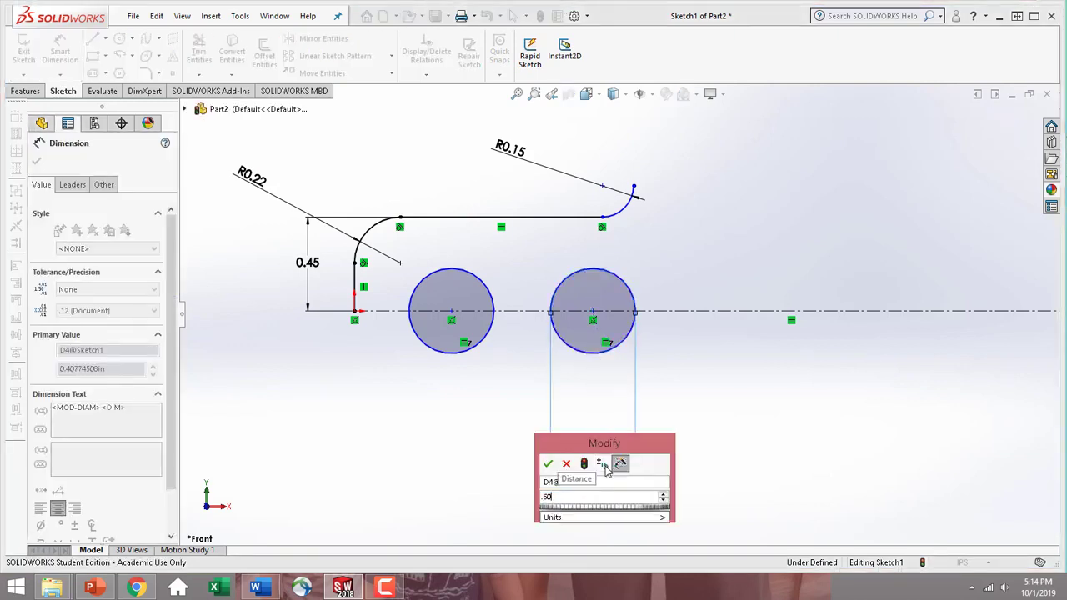
pyautogui.press('Return')
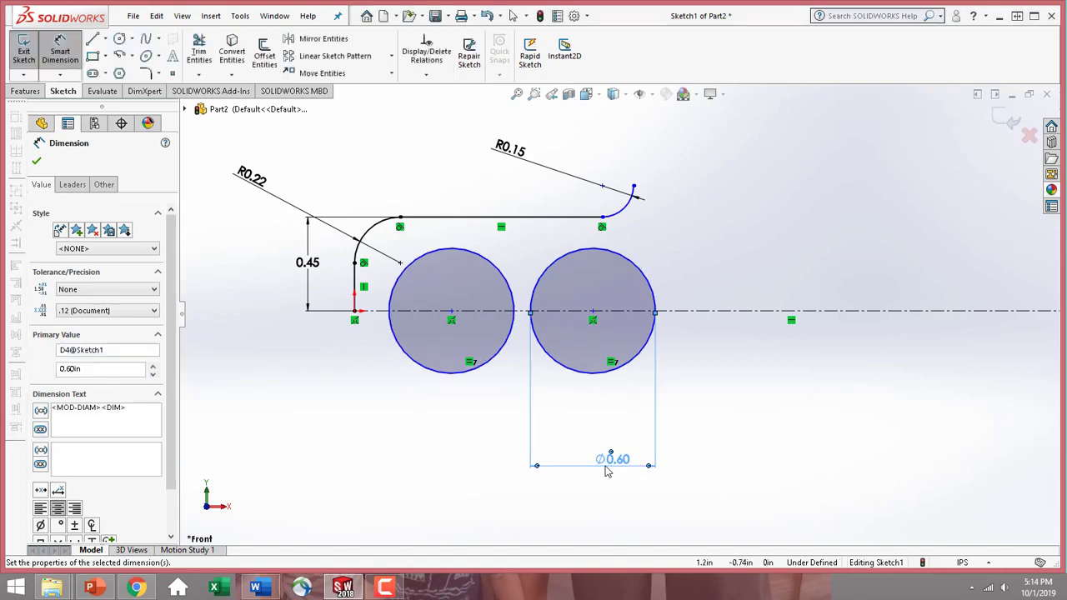
# Dimension the distance from the profile's vertical line to the nearer circle's center as 0.60 in
pyautogui.click(451, 313)
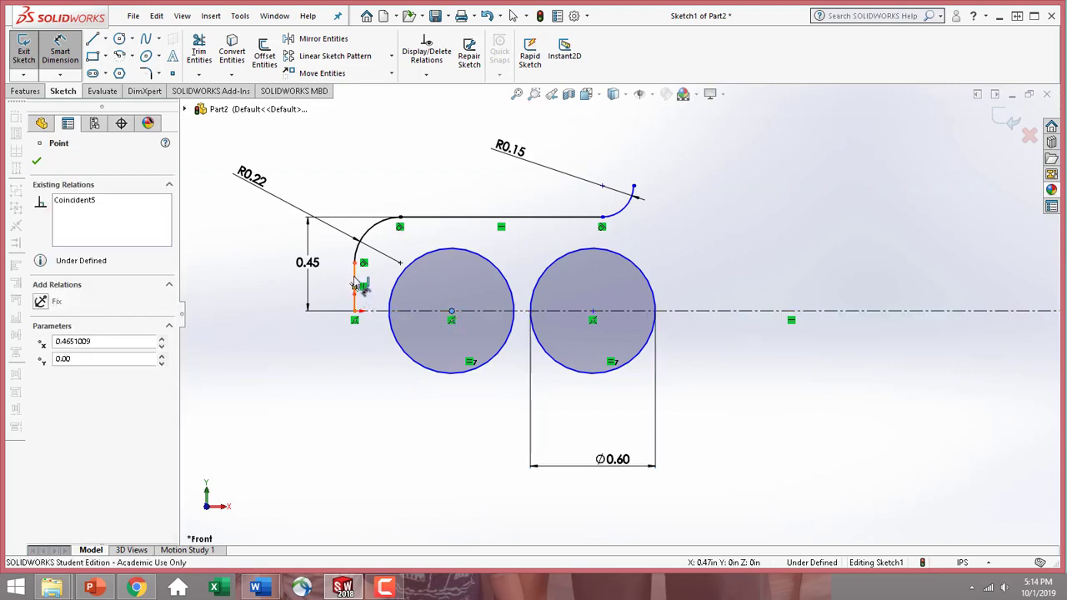
pyautogui.click(355, 285)
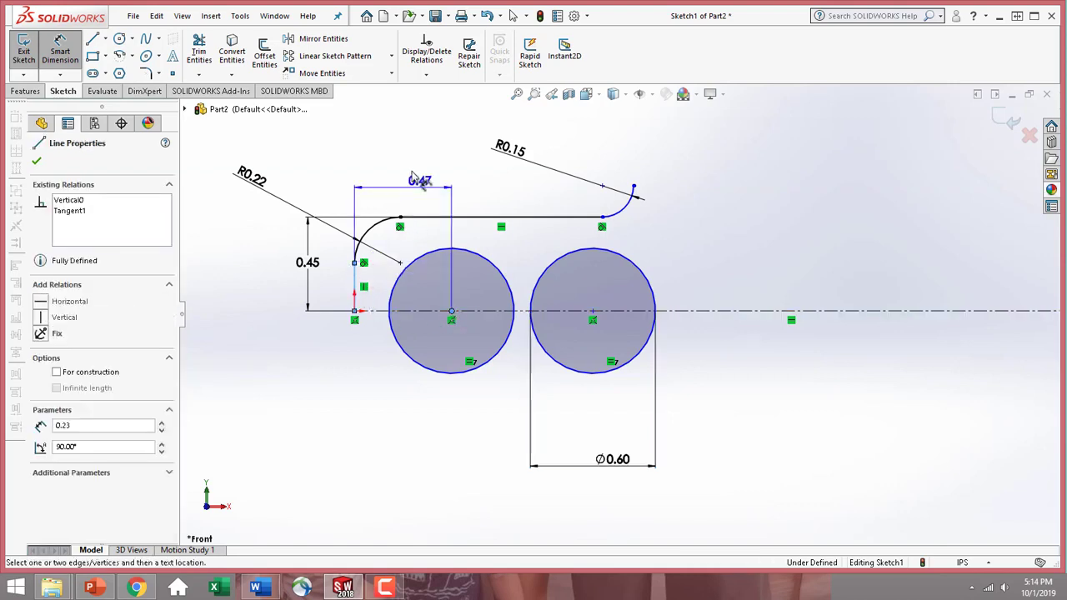
pyautogui.click(327, 176)
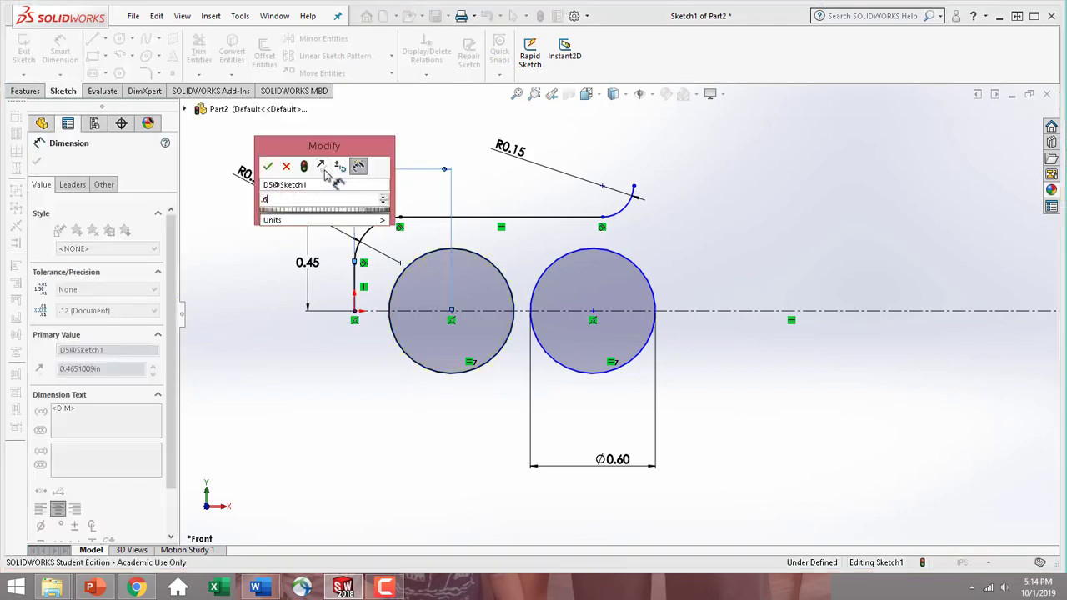
pyautogui.press('Return')
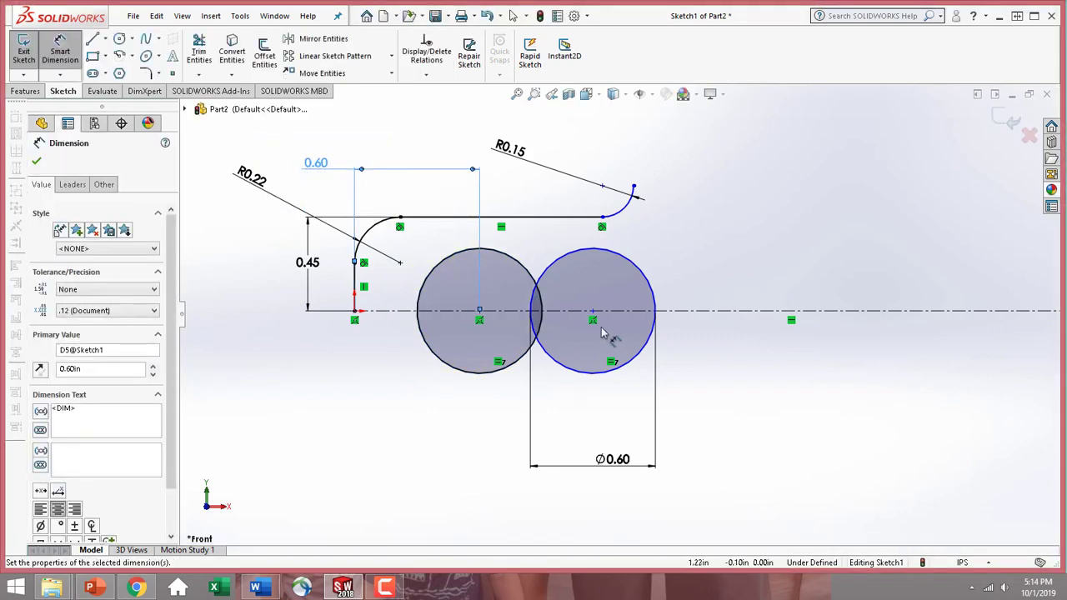
# Dimension the distance from the profile's vertical line to the farther circle's center as 1.50 in, placed above the 0.60 in distance
pyautogui.click(593, 313)
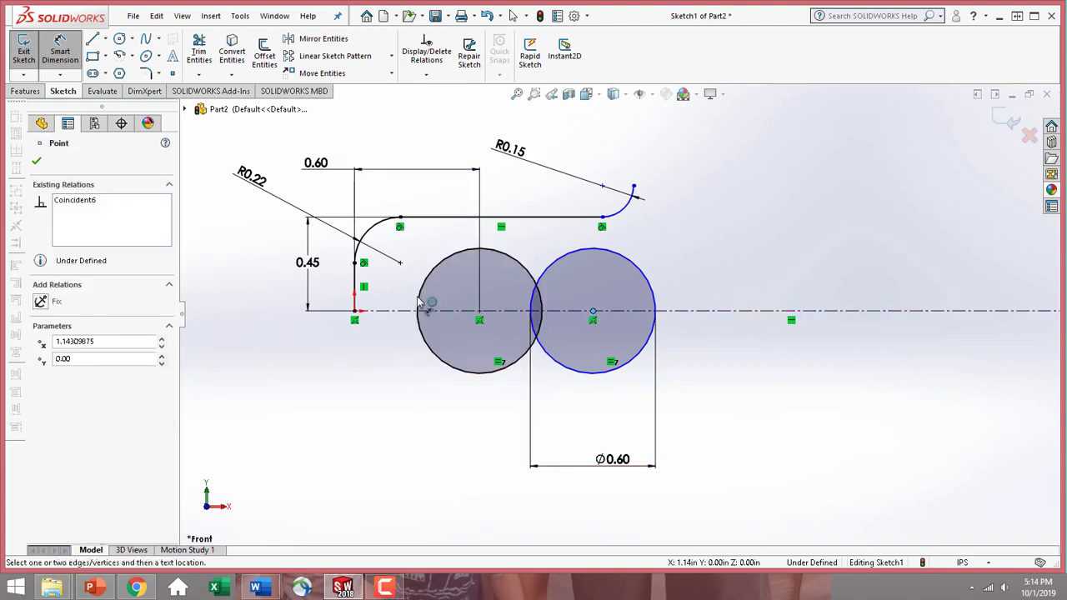
pyautogui.click(355, 285)
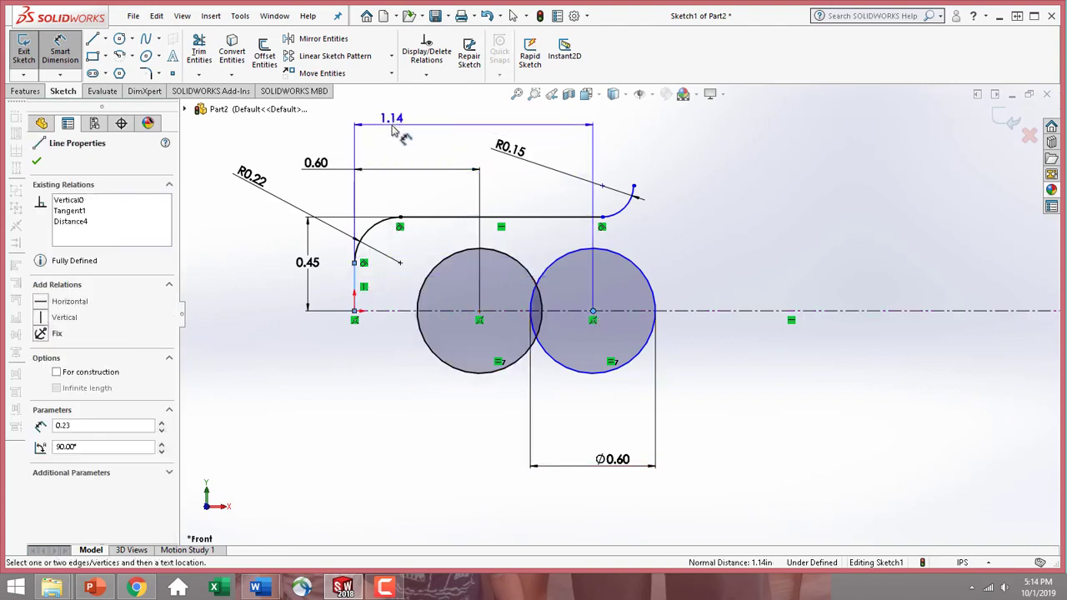
pyautogui.scroll(2, 391, 127)
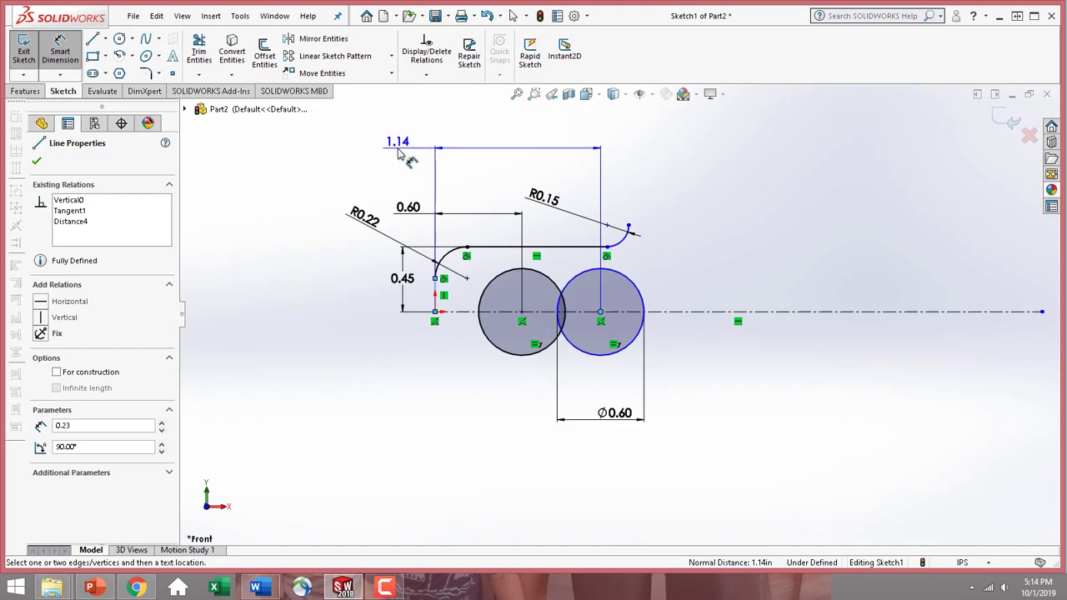
pyautogui.click(400, 150)
pyautogui.write('1.5')
pyautogui.press('Return')
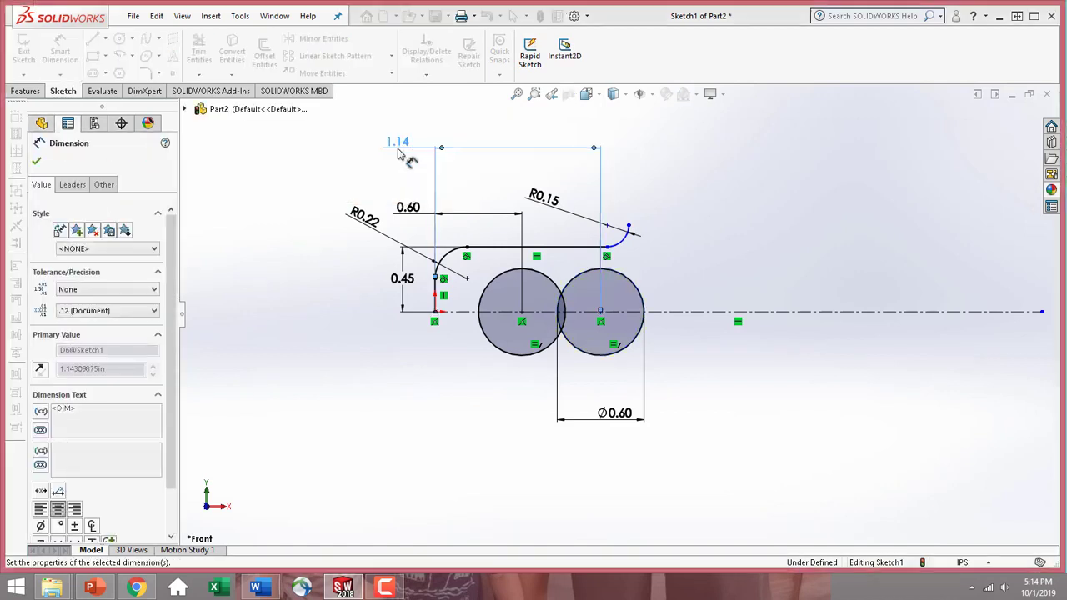
pyautogui.click(37, 162)
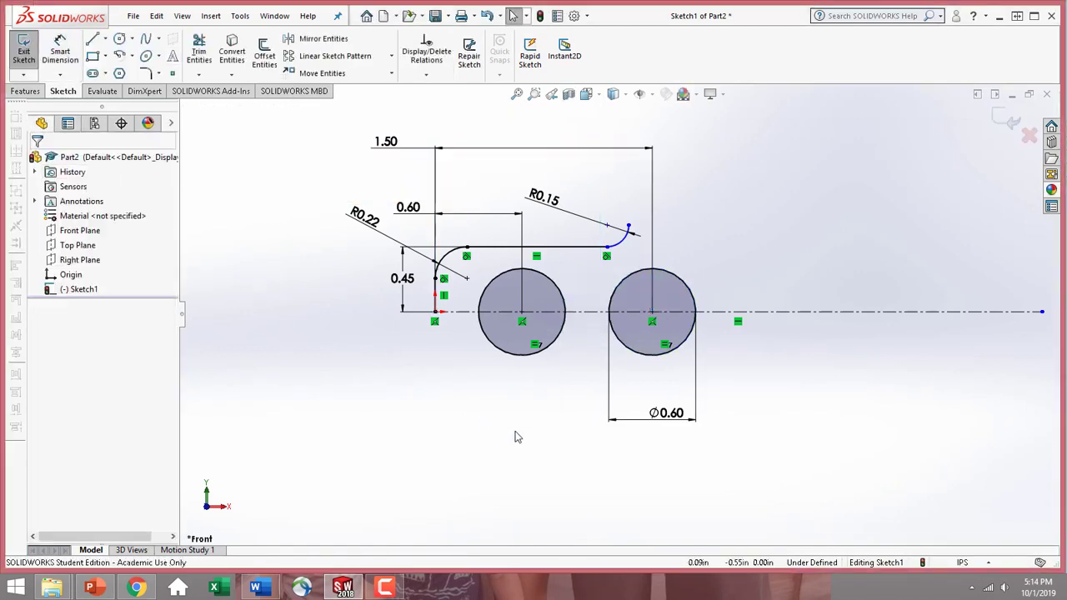
# Stretch the profile's horizontal line past the second circle, moving its junction with the end arc to about 2.45 in from the origin
pyautogui.click(607, 247)
pyautogui.moveTo(643, 250)
pyautogui.mouseDown()
pyautogui.moveTo(796, 254)
pyautogui.moveTo(772, 217)
pyautogui.moveTo(816, 210)
pyautogui.moveTo(821, 198)
pyautogui.moveTo(833, 219)
pyautogui.moveTo(842, 195)
pyautogui.mouseUp()
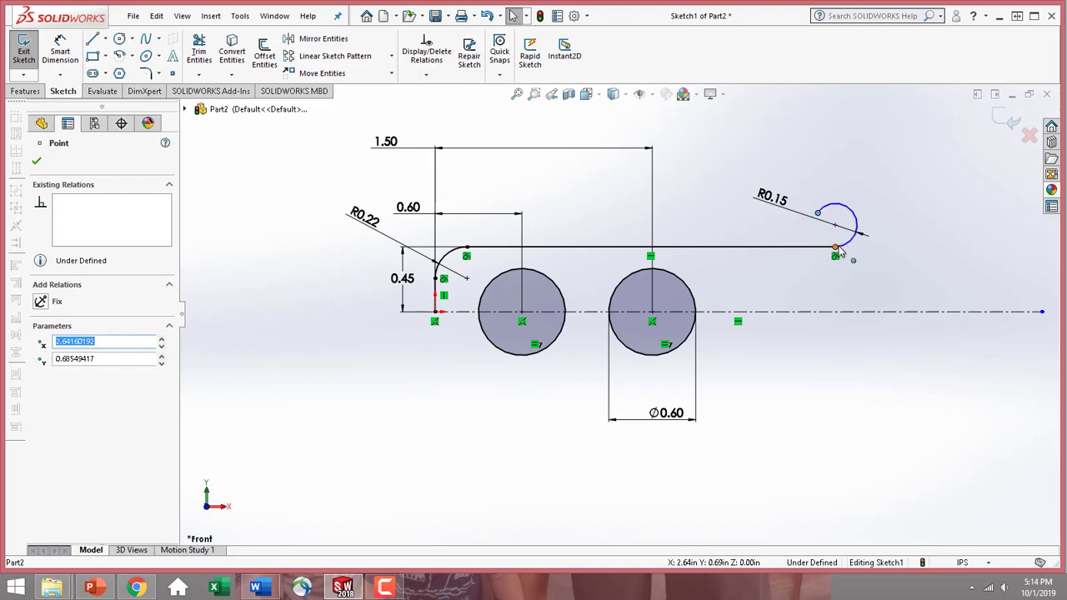
pyautogui.moveTo(835, 247); pyautogui.dragTo(790, 248)
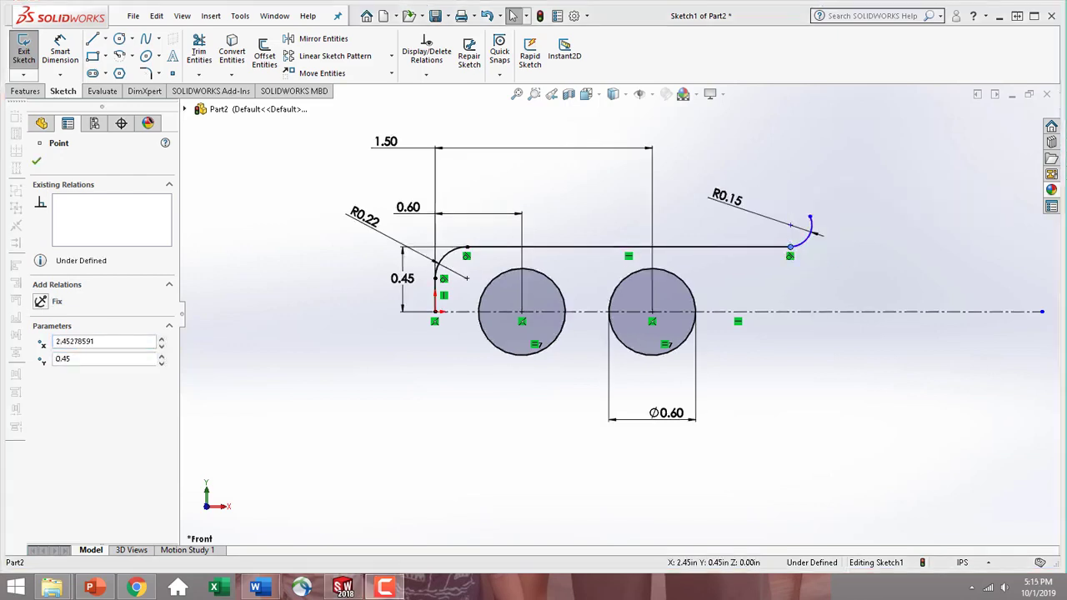
pyautogui.click(36, 164)
pyautogui.scroll(4, 791, 312)
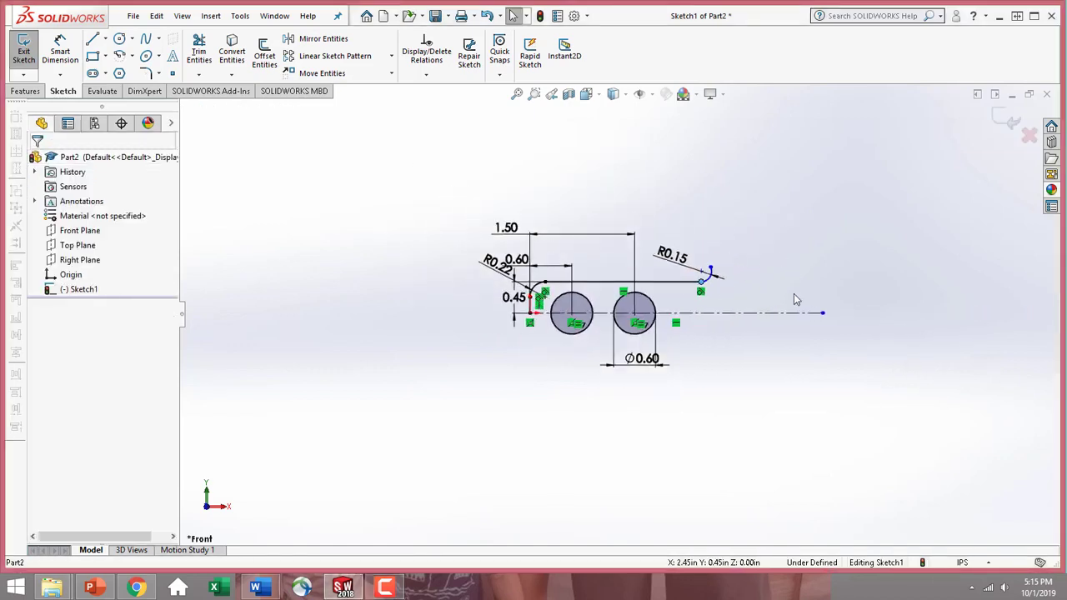
pyautogui.scroll(-1, 764, 270)
pyautogui.scroll(2, 720, 292)
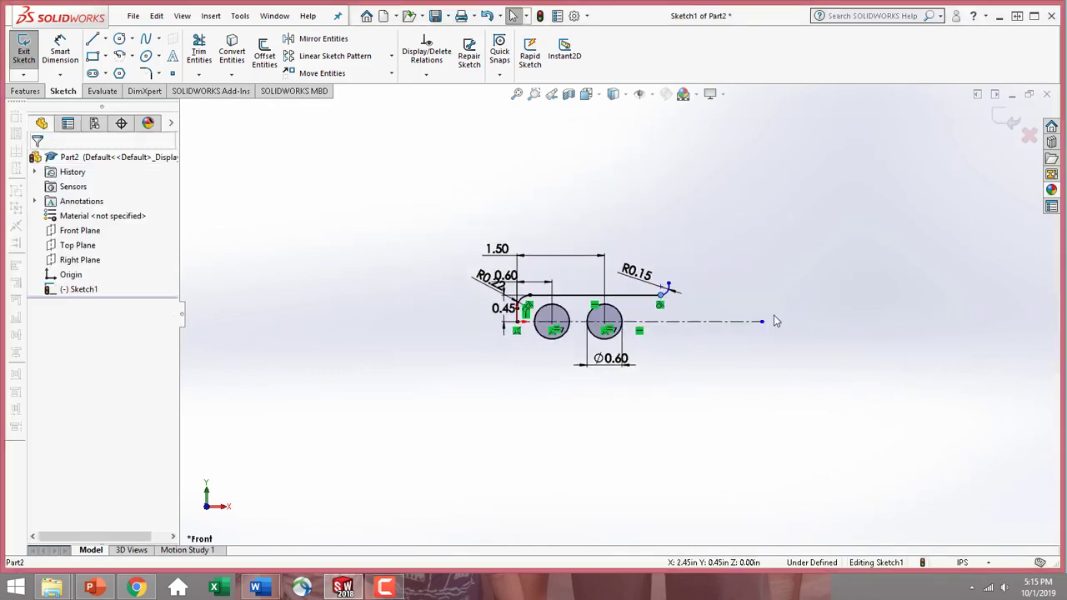
# Move the R0.22 dimension of the profile's corner arc outward, clear of the 0.60 in distance dimension
pyautogui.scroll(-2, 778, 303)
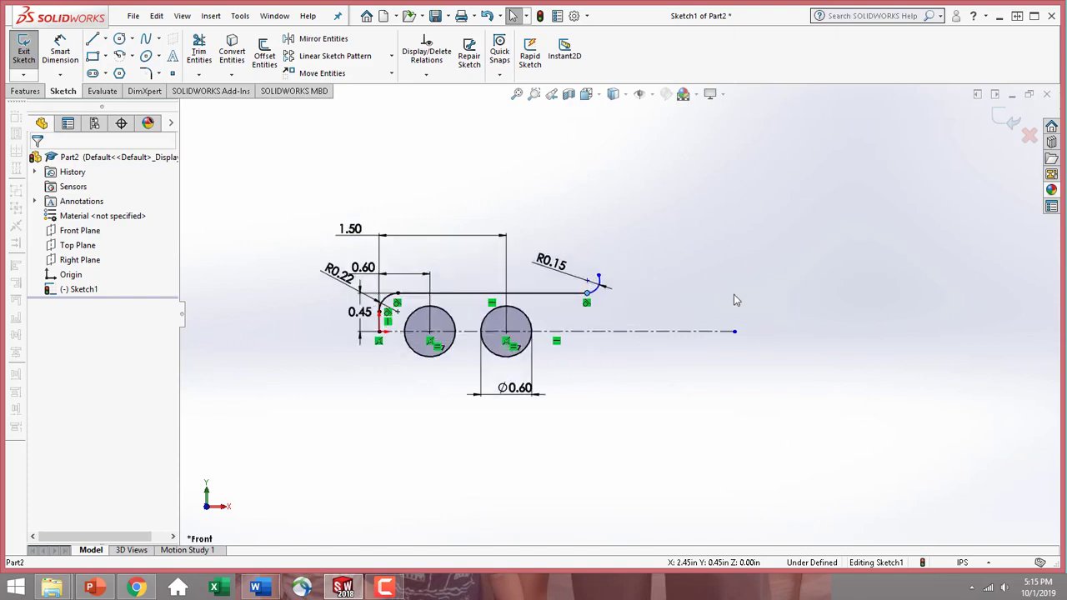
pyautogui.moveTo(335, 276); pyautogui.dragTo(322, 289)
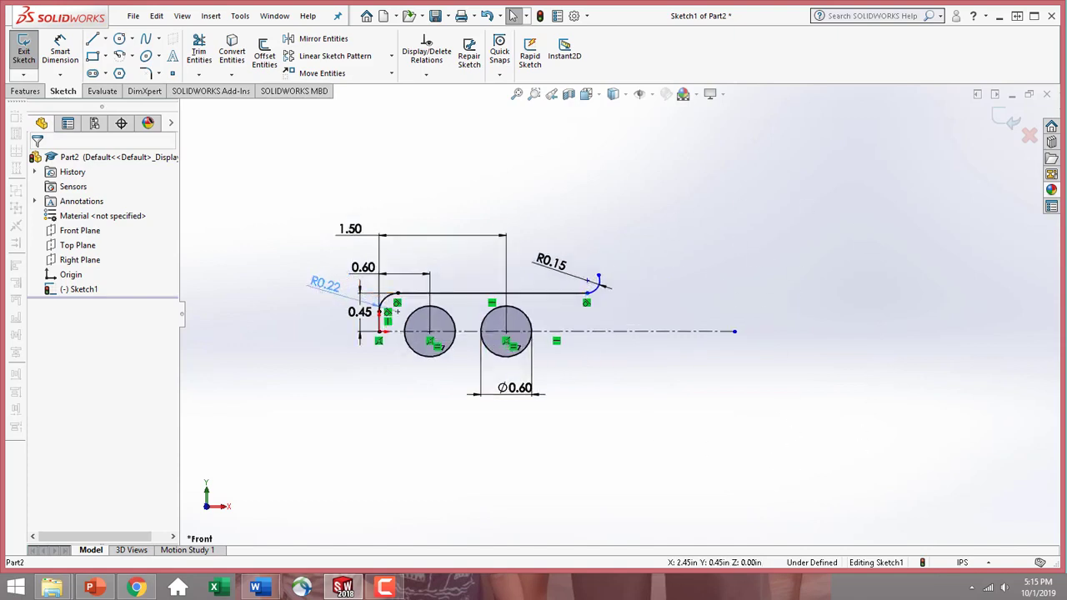
pyautogui.click(37, 163)
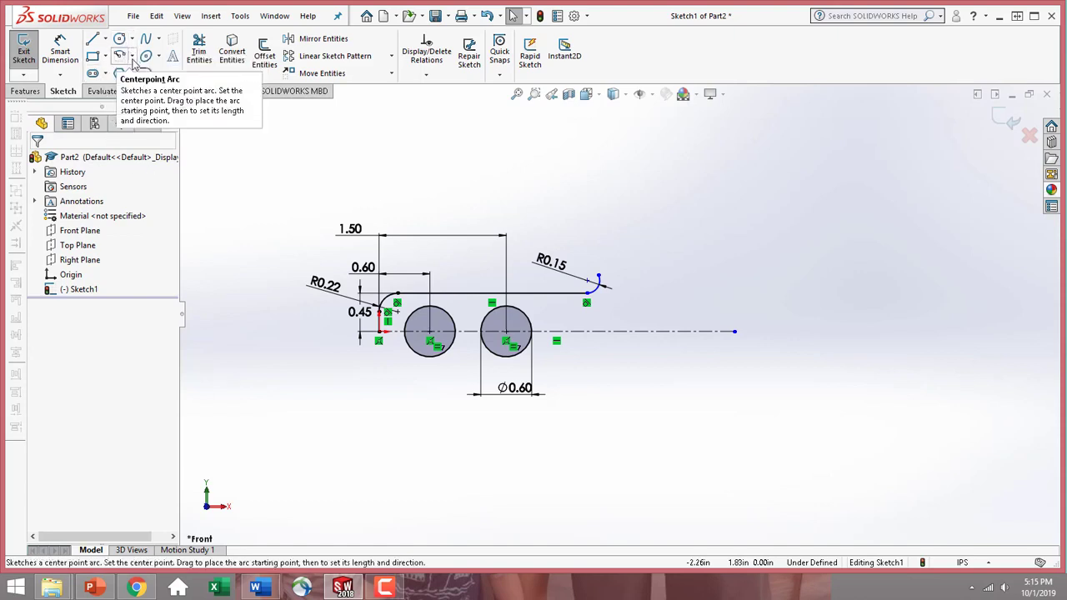
# Sketch a centerpoint arc centered on the centerline between the circles, about 1.62 in radius and 70° span, crossing the centerline near the profile's end arc
pyautogui.click(132, 56)
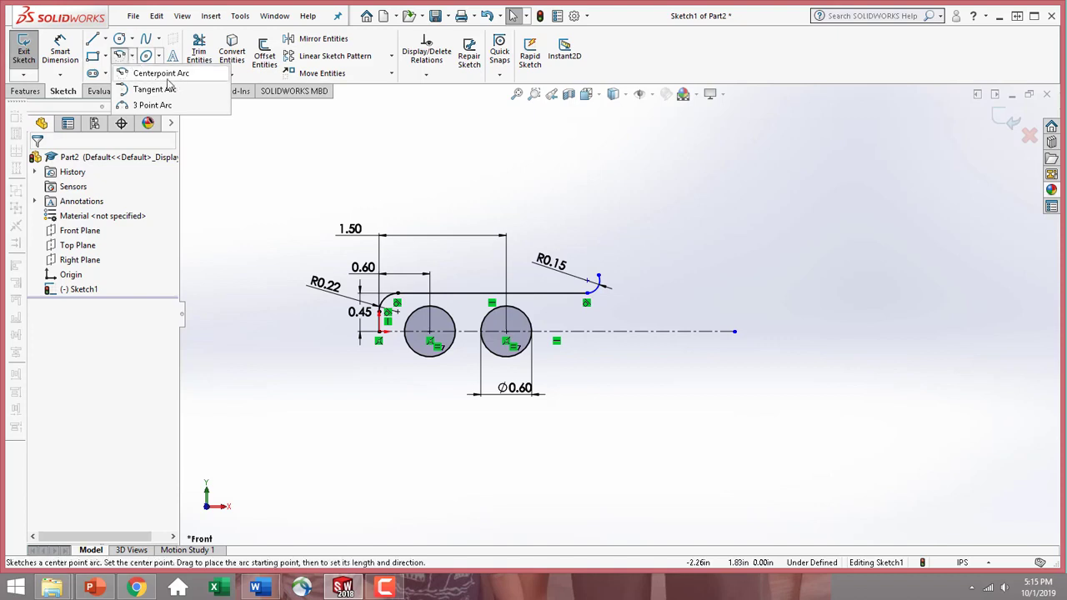
pyautogui.click(169, 79)
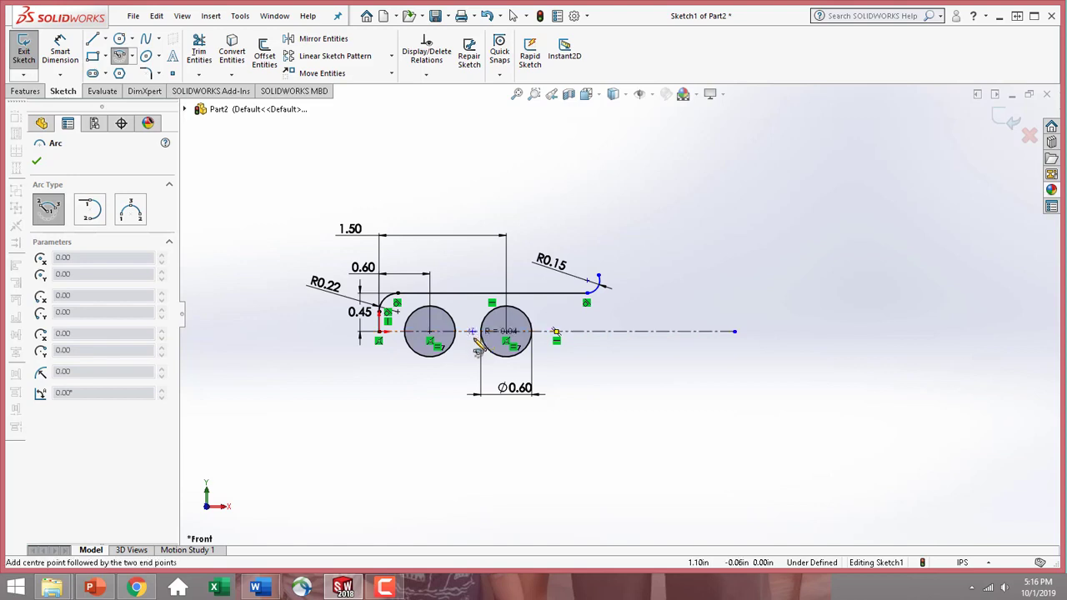
pyautogui.click(506, 332)
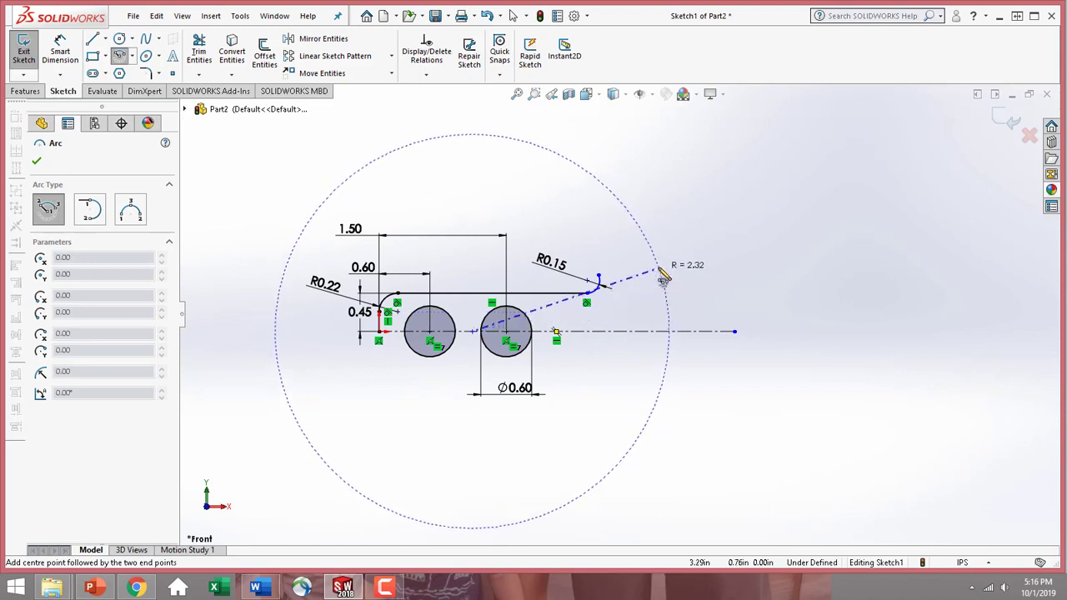
pyautogui.click(598, 274)
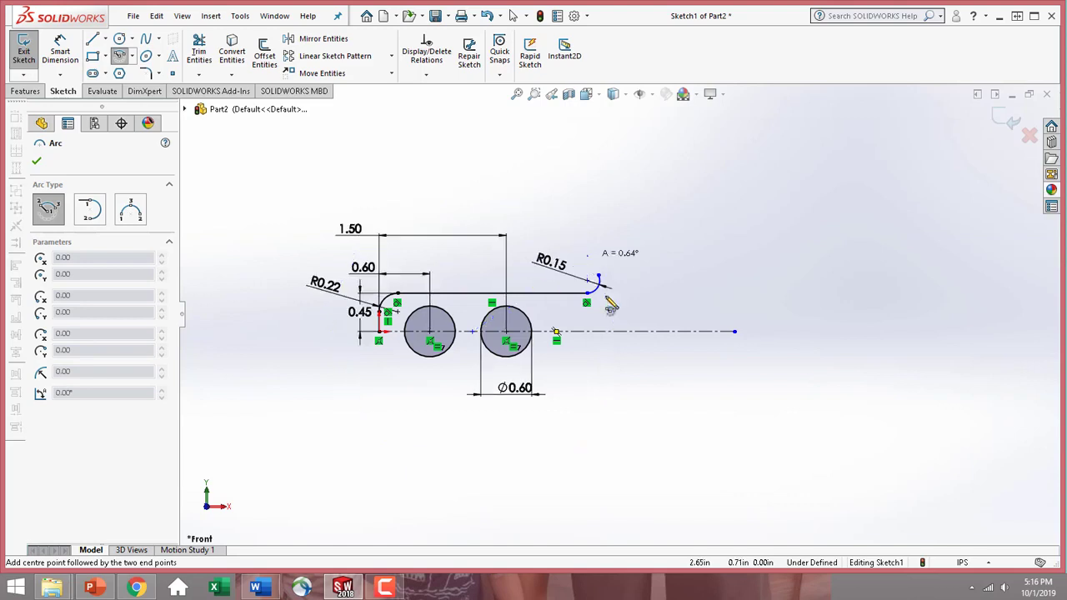
pyautogui.click(609, 440)
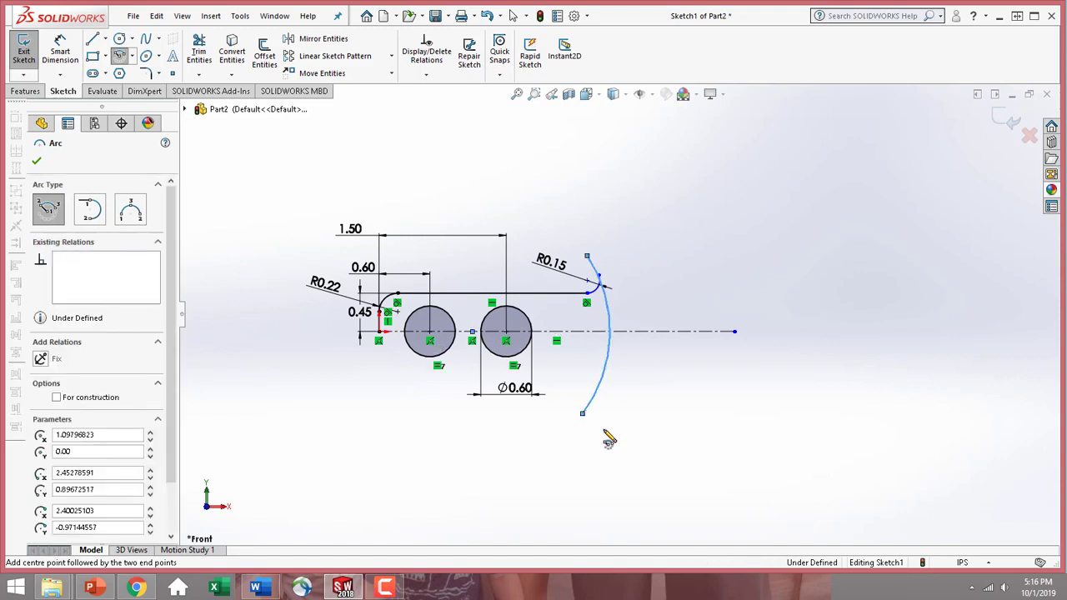
# Sketch a second concentric arc of about 2.52 in radius and 40° span, crossing the centerline beyond the first arc
pyautogui.click(472, 331)
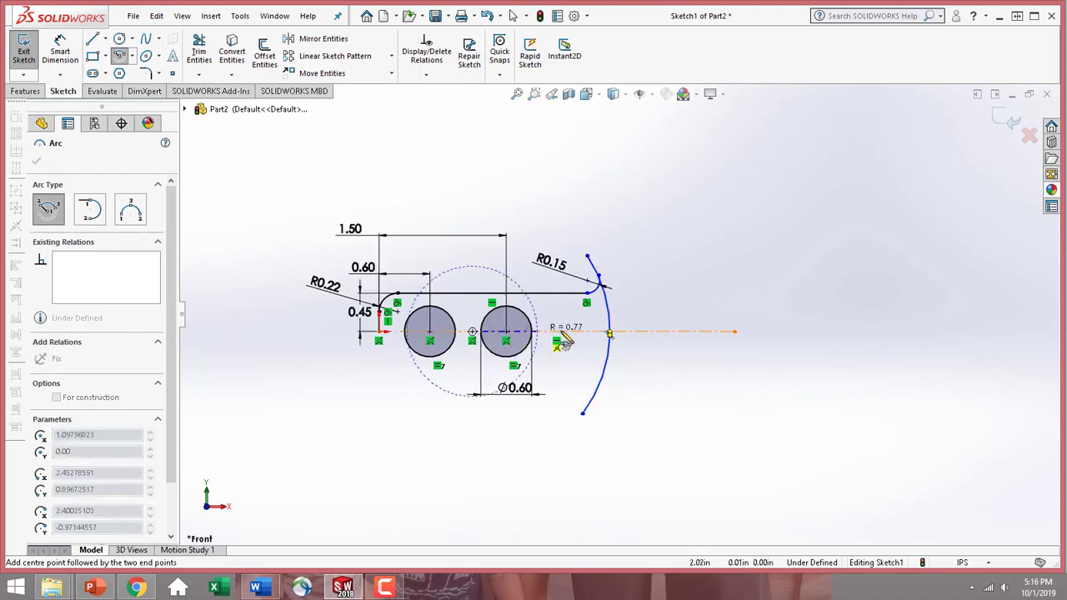
pyautogui.click(677, 270)
pyautogui.click(671, 413)
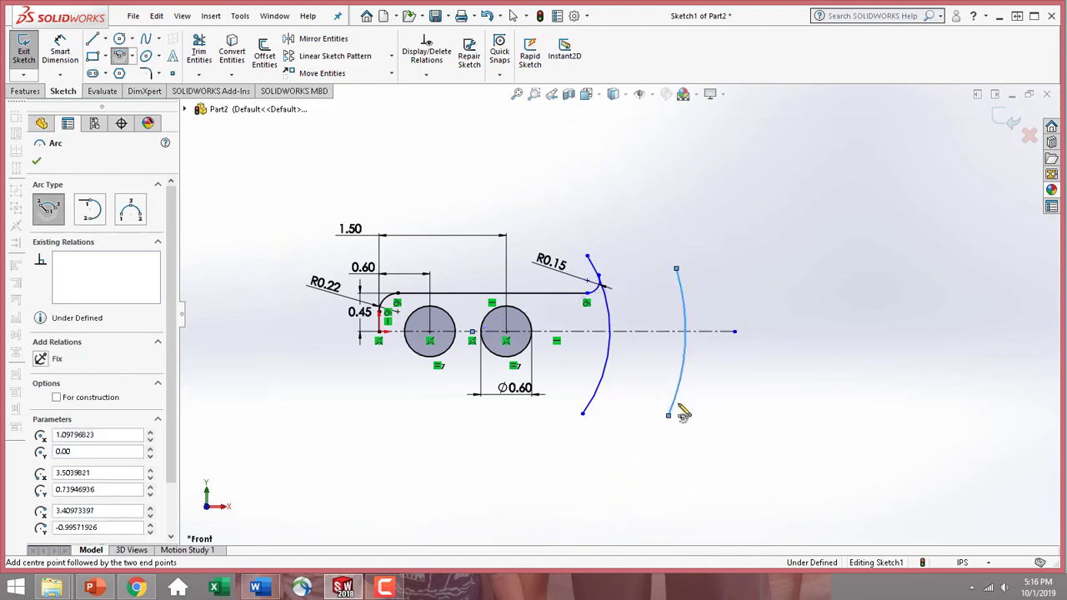
# Sketch a third concentric arc of about 3.16 in radius and 46° span, just past the centerline's end
pyautogui.click(472, 332)
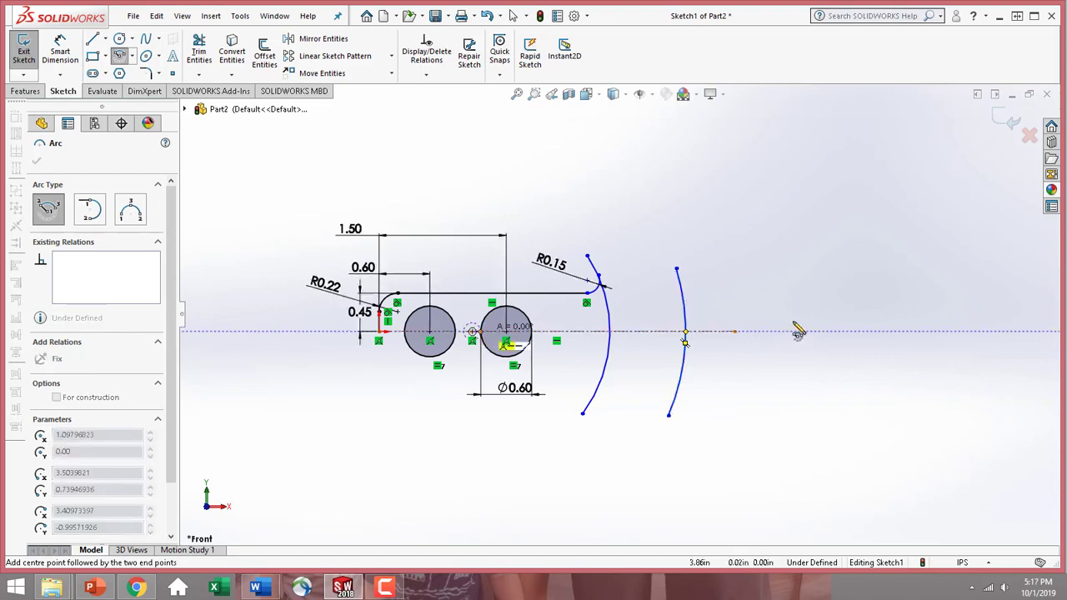
pyautogui.click(724, 240)
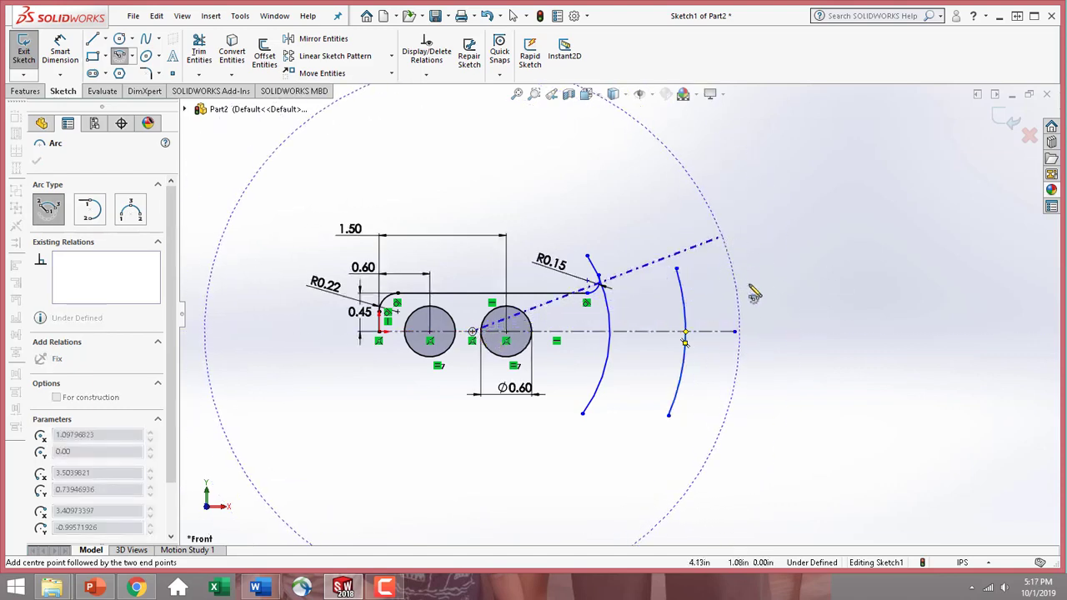
pyautogui.click(741, 463)
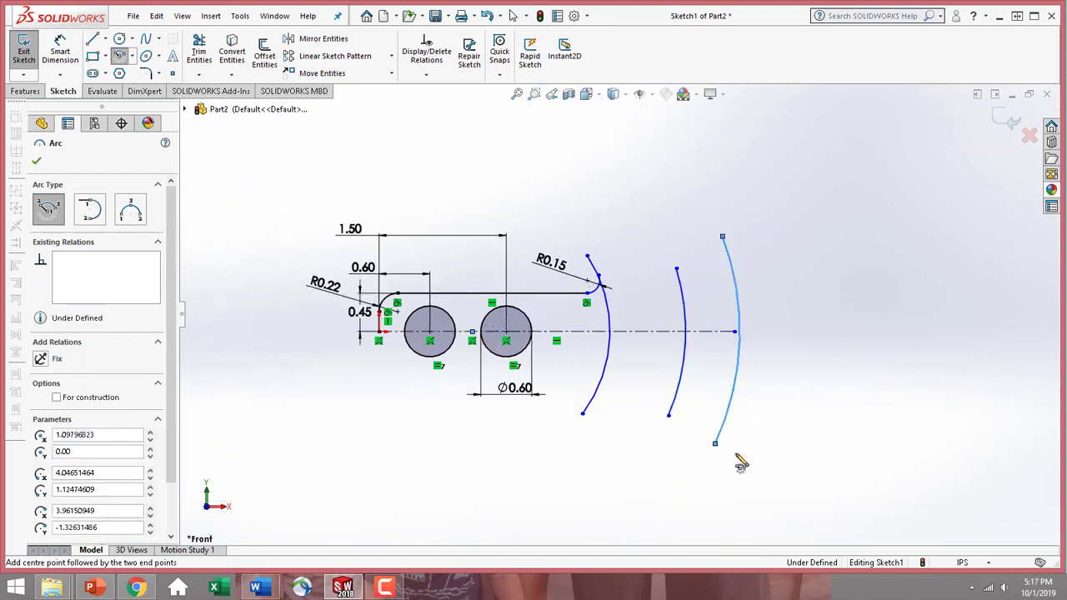
# Sketch a fourth, outermost concentric arc of about 3.89 in radius around the same center point and finish the arc command
pyautogui.click(472, 334)
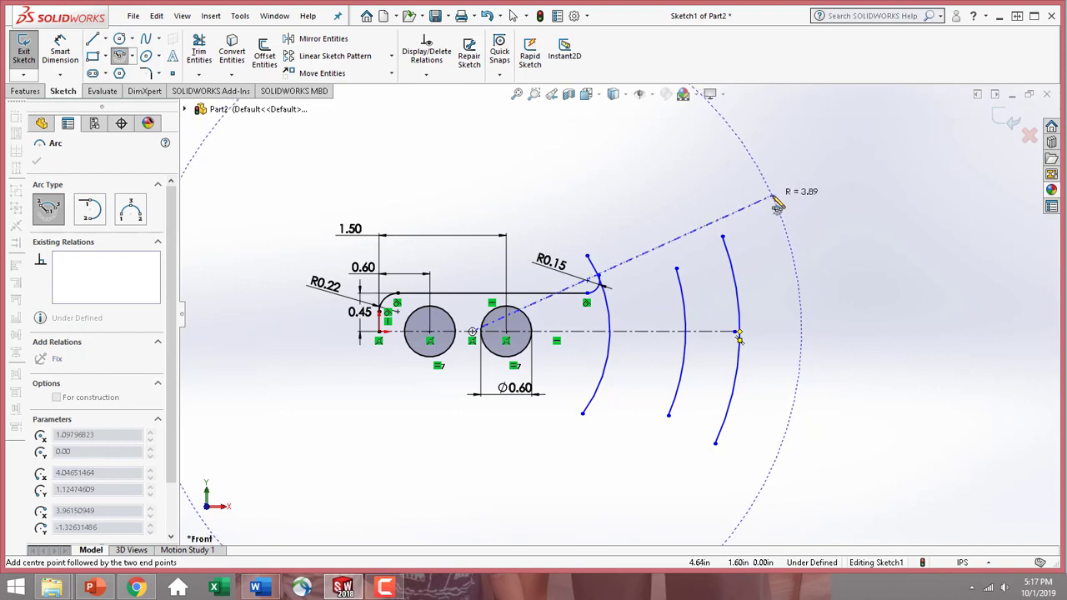
pyautogui.click(773, 198)
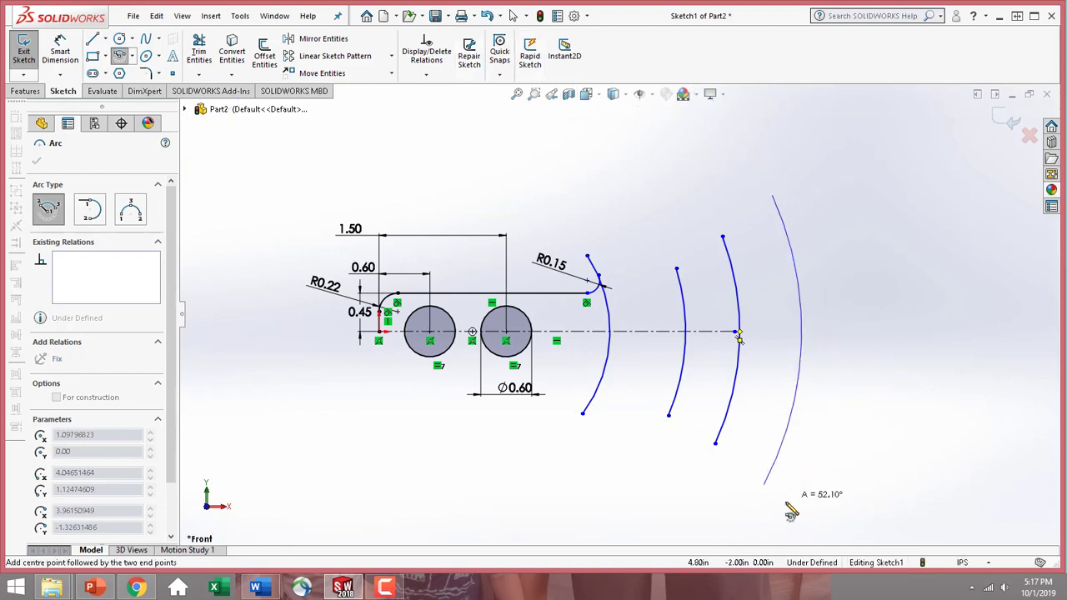
pyautogui.click(760, 529)
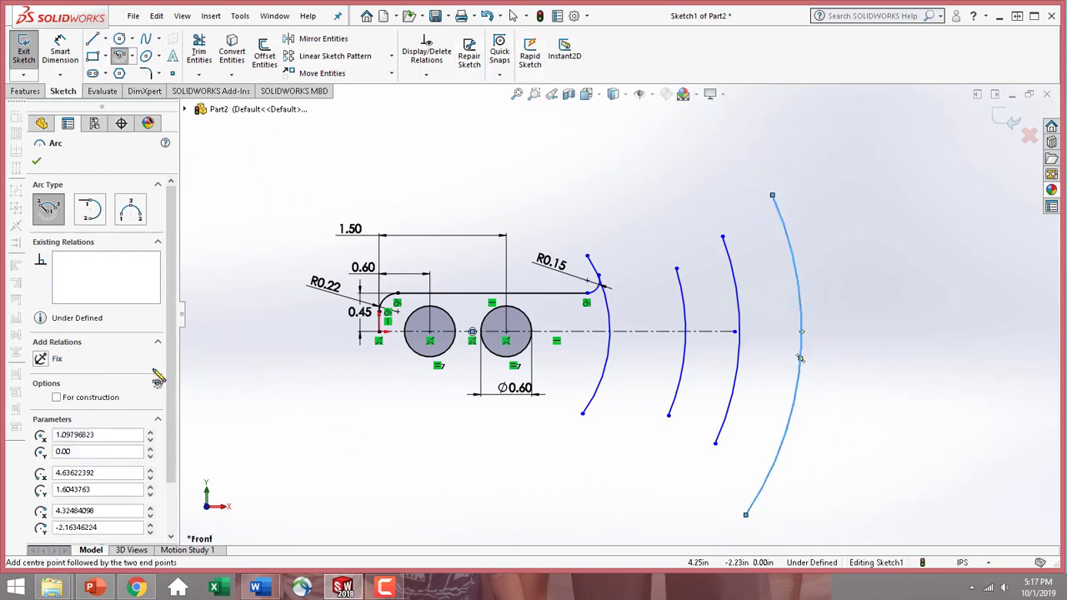
pyautogui.click(37, 160)
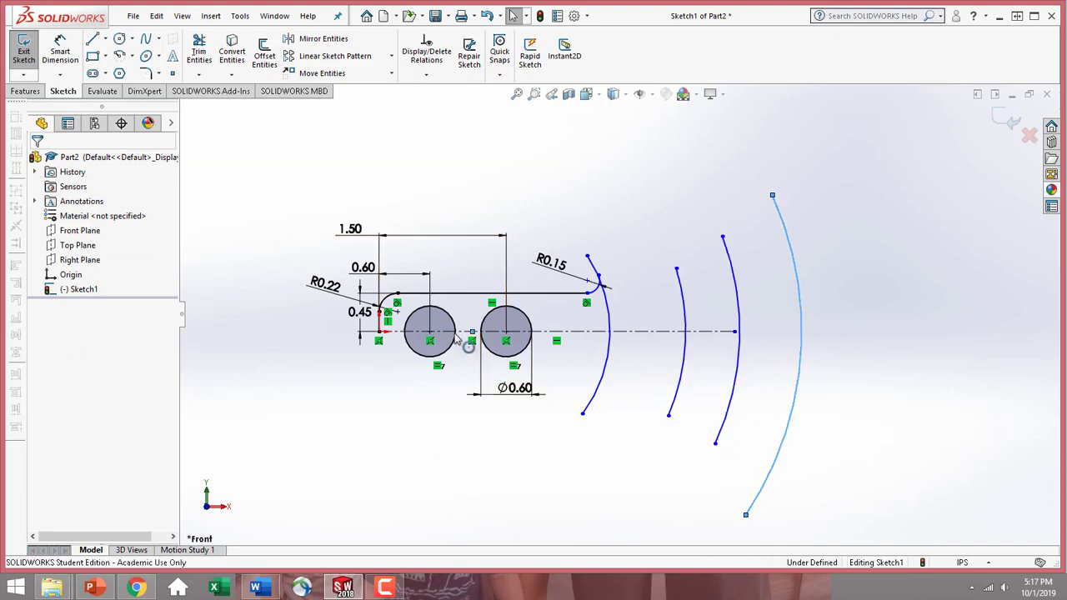
# Make the midpoint of the innermost large arc coincident with the centerline
pyautogui.scroll(-5, 464, 330)
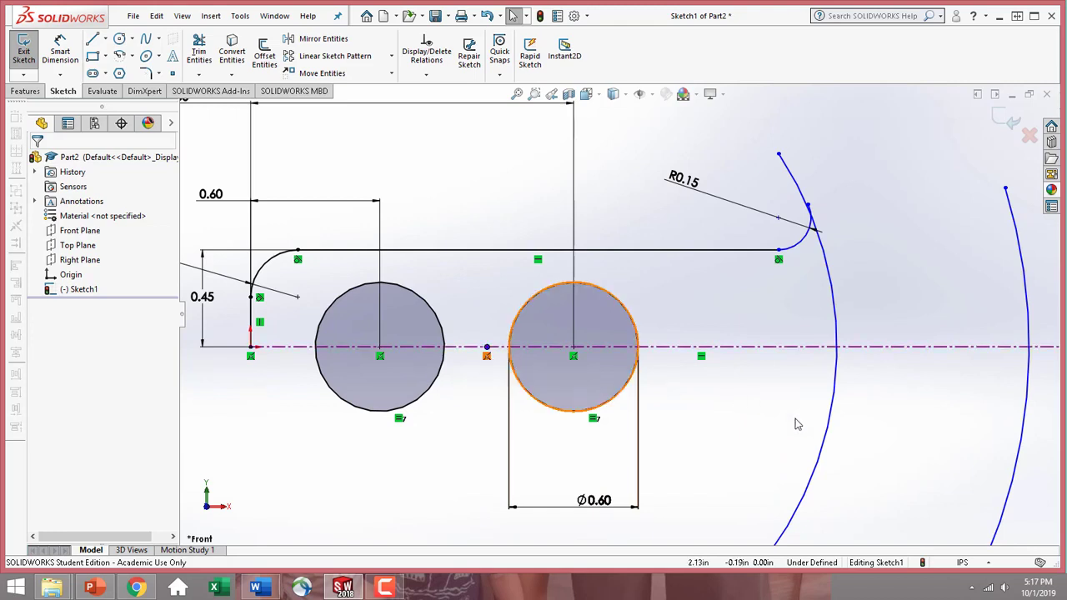
pyautogui.scroll(3, 923, 434)
pyautogui.scroll(-2, 938, 304)
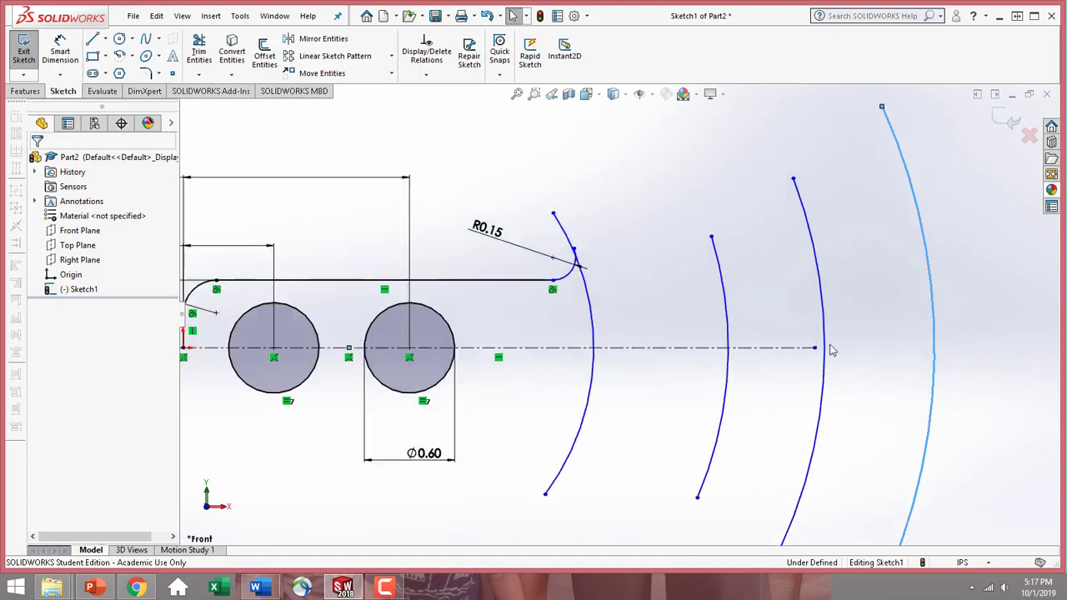
pyautogui.click(594, 357)
pyautogui.click(594, 357)
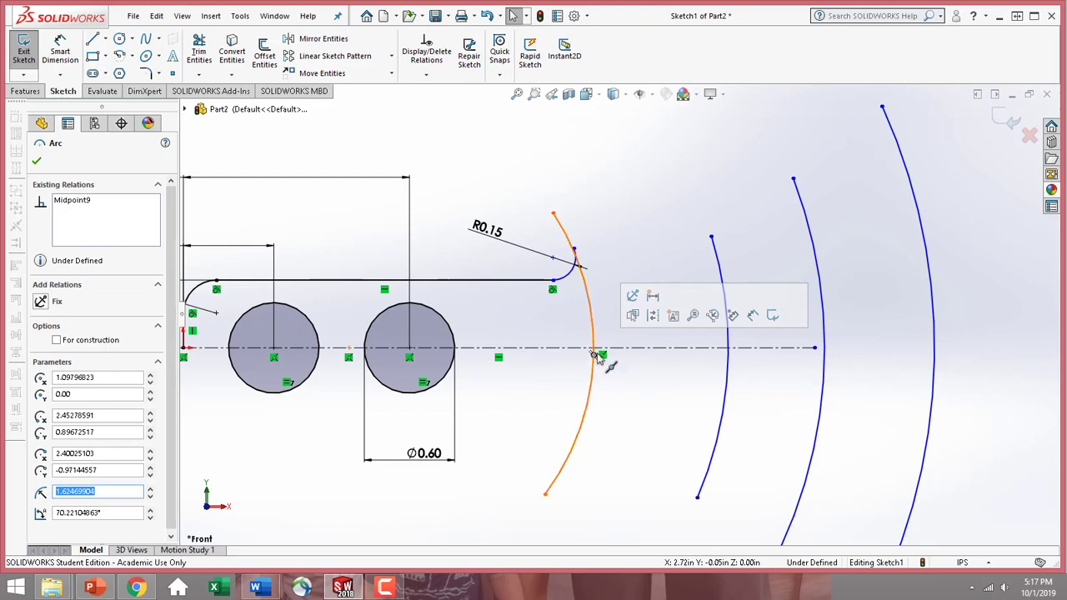
pyautogui.keyDown('ctrl'); pyautogui.click(626, 350); pyautogui.keyUp('ctrl')
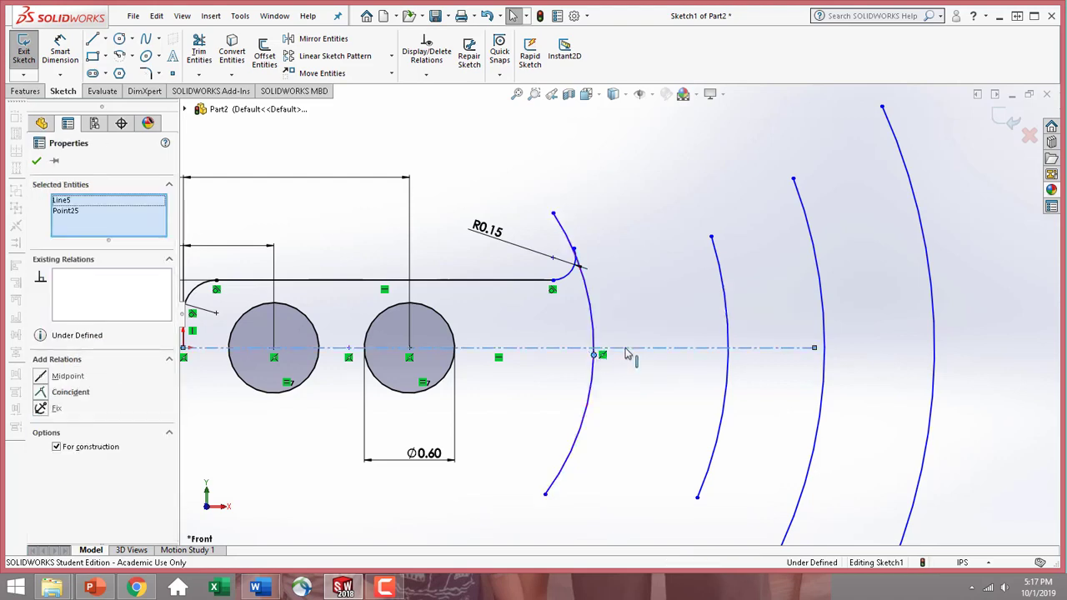
pyautogui.click(40, 393)
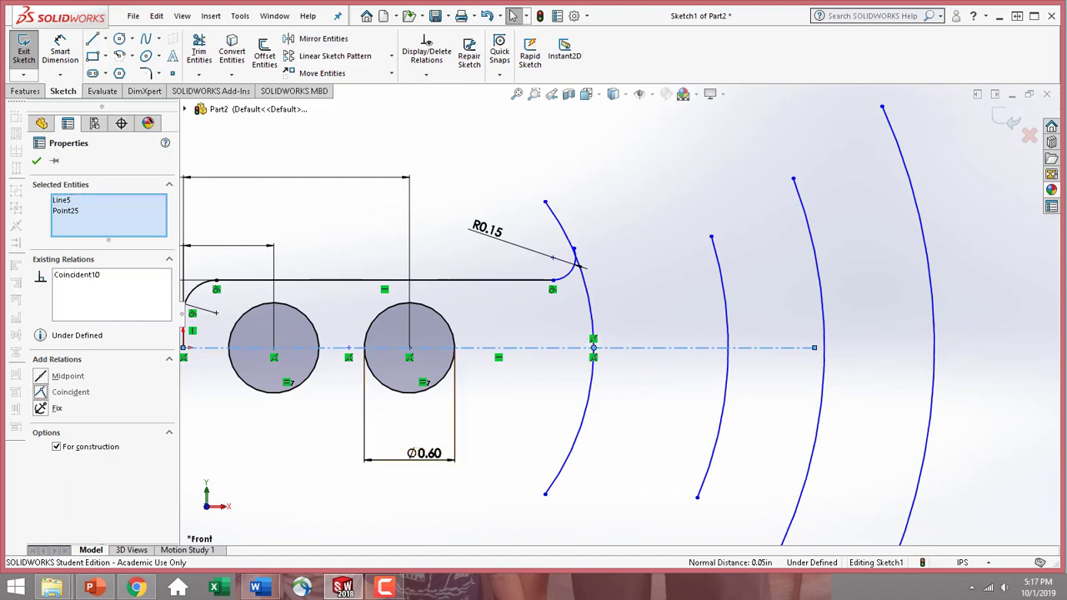
pyautogui.click(36, 160)
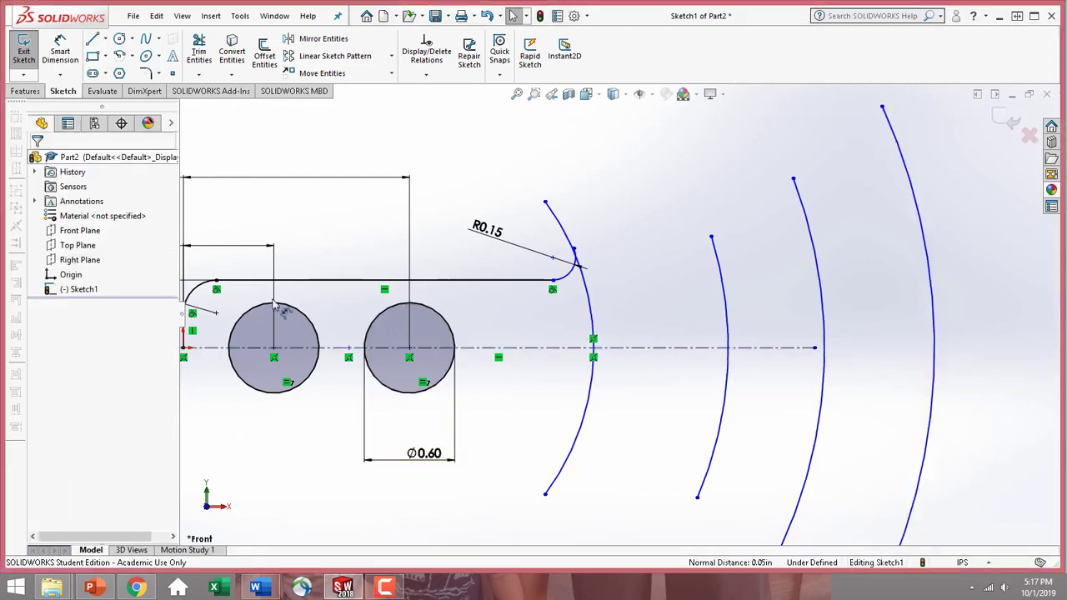
# Make the midpoint of the second large arc coincident with the centerline
pyautogui.click(726, 371)
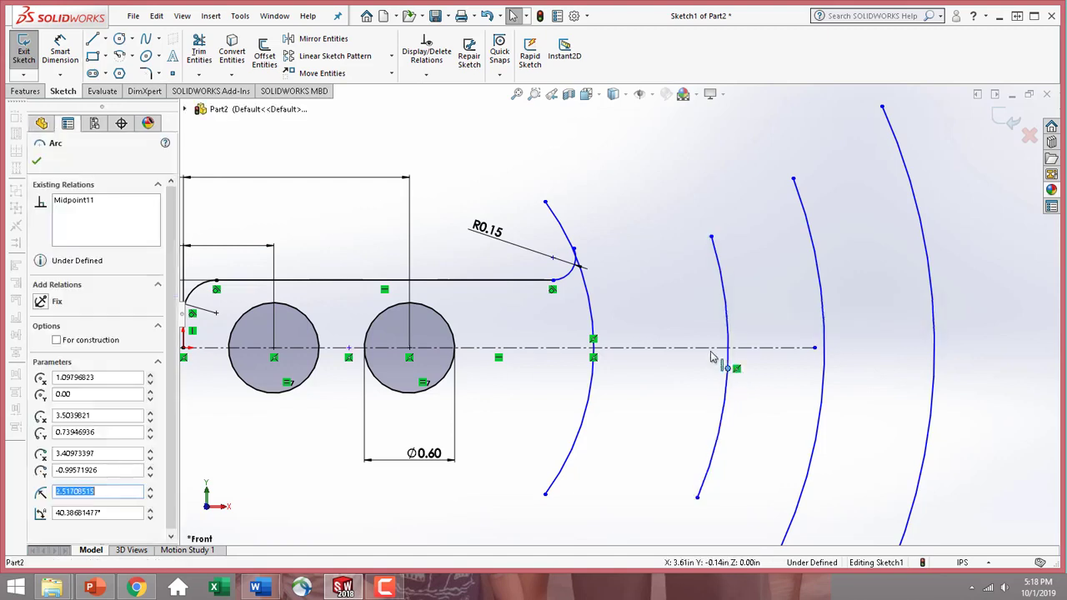
pyautogui.keyDown('ctrl'); pyautogui.click(710, 349); pyautogui.keyUp('ctrl')
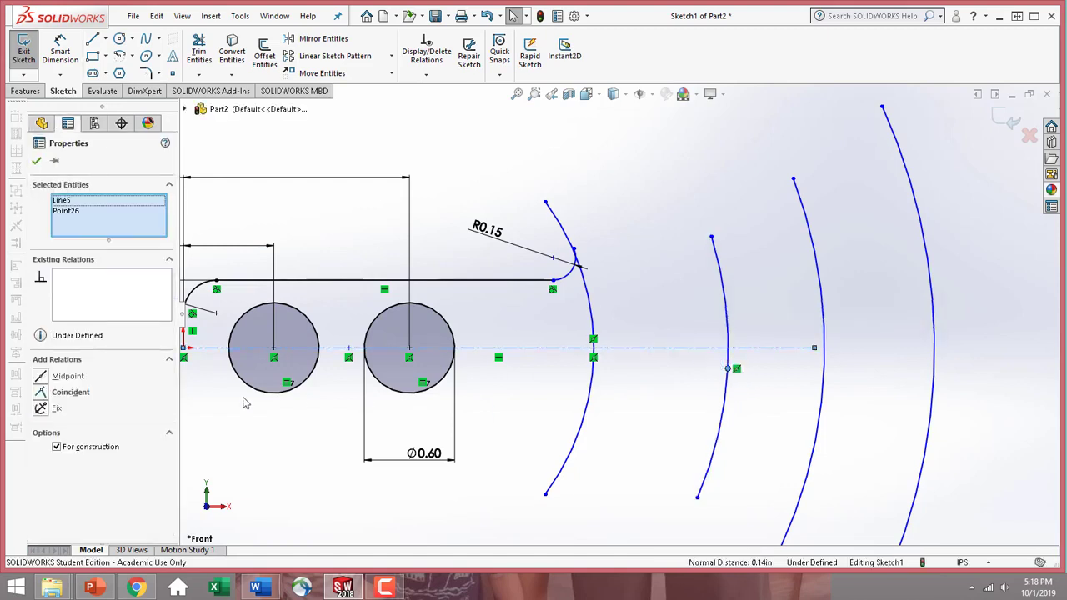
pyautogui.click(40, 392)
pyautogui.click(36, 160)
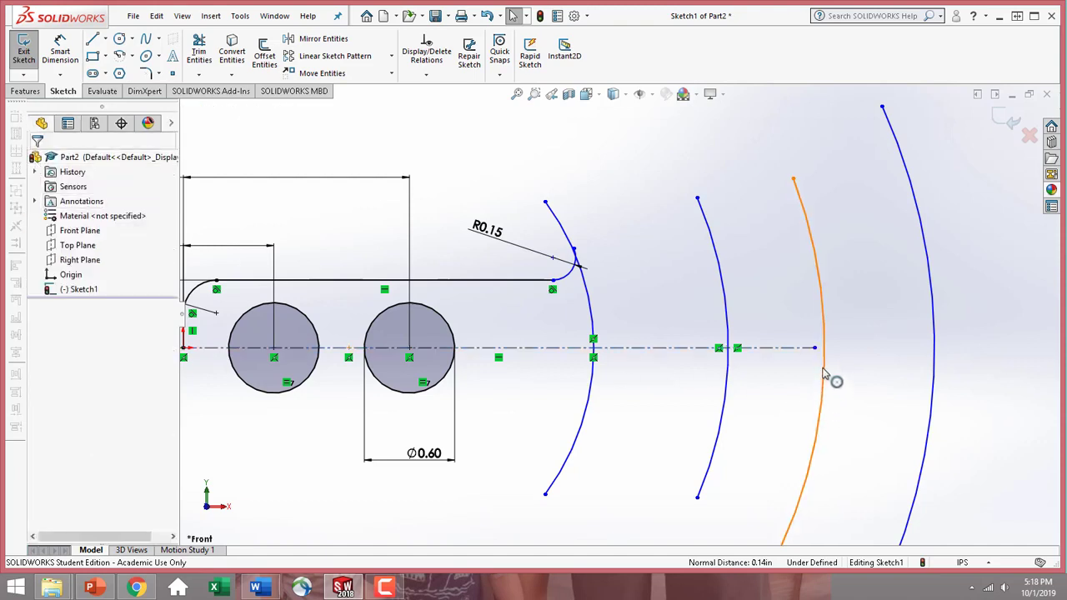
# Make the midpoint of the third large arc coincident with the centerline
pyautogui.click(822, 369)
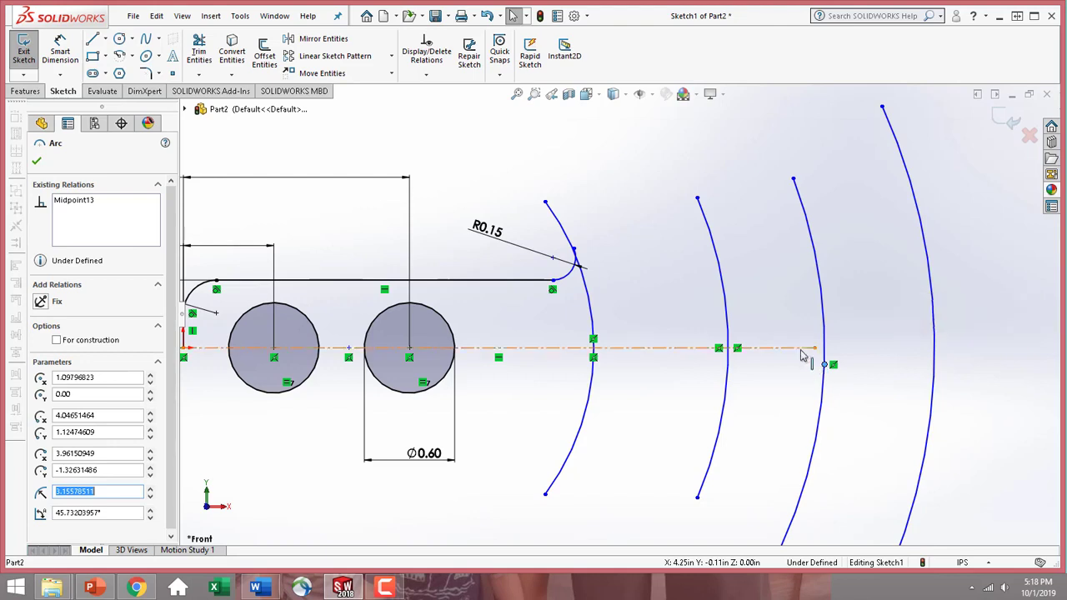
pyautogui.keyDown('ctrl'); pyautogui.click(798, 348); pyautogui.keyUp('ctrl')
pyautogui.click(44, 392)
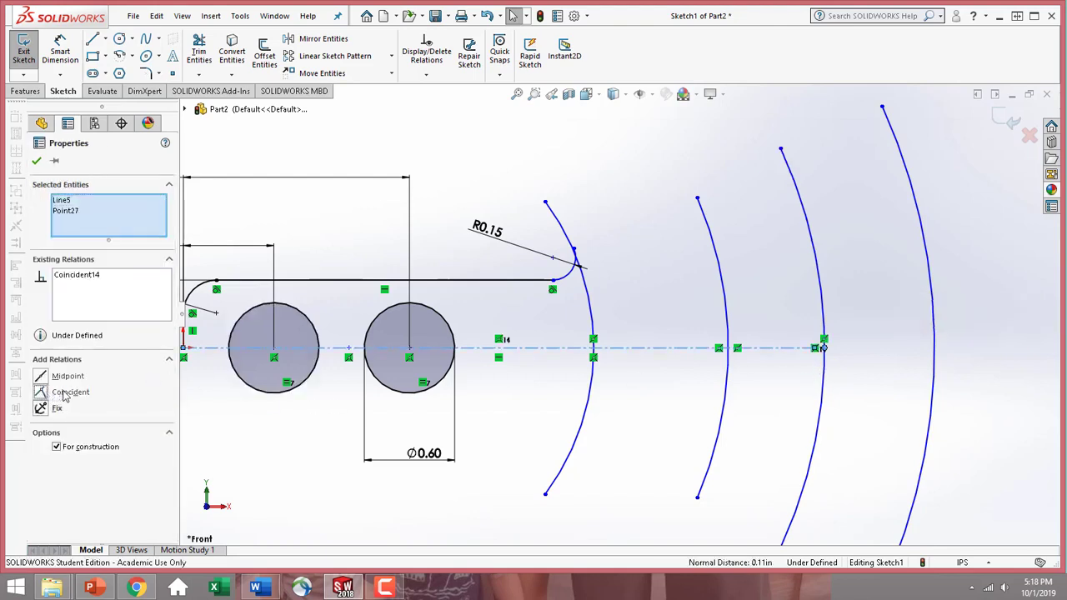
pyautogui.press('Escape')
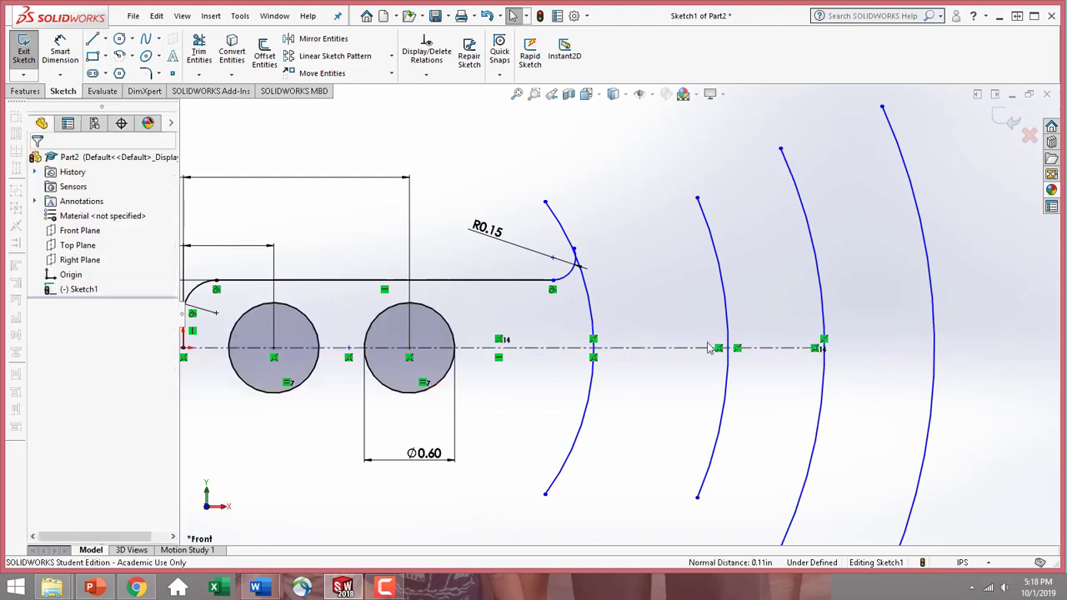
# Stretch the centerline's free end past the third arc to about 4.78 in from the origin, just short of the outermost arc
pyautogui.click(817, 350)
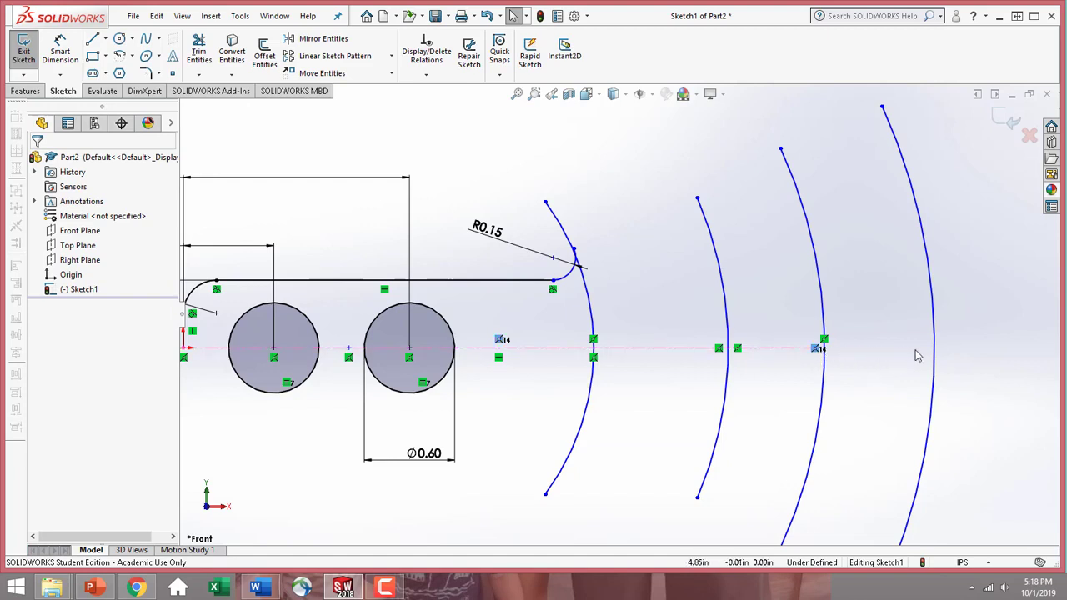
pyautogui.scroll(-6, 809, 392)
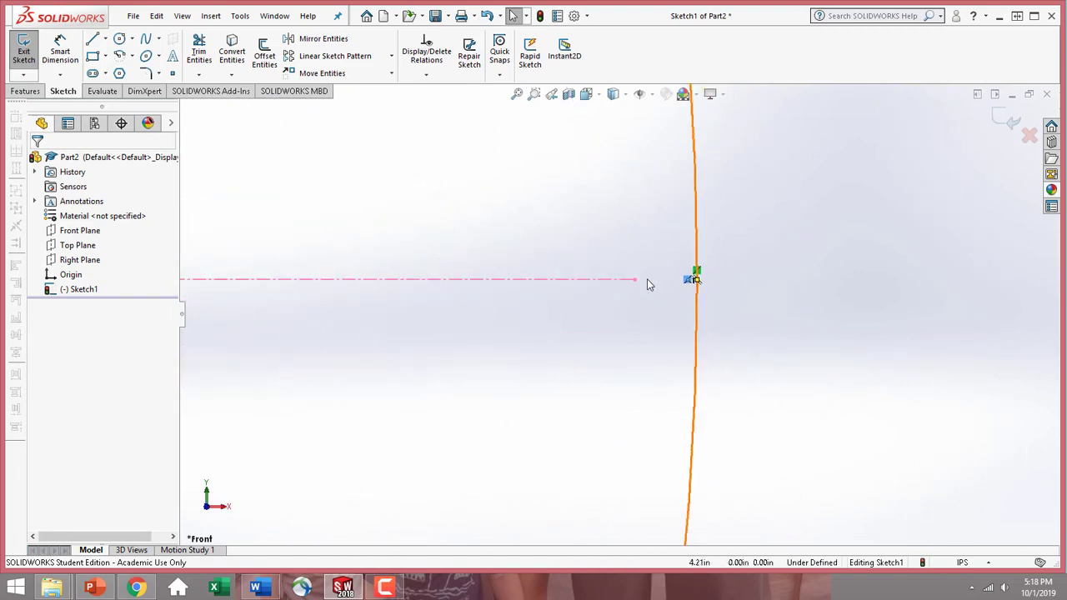
pyautogui.moveTo(635, 279); pyautogui.dragTo(1024, 308)
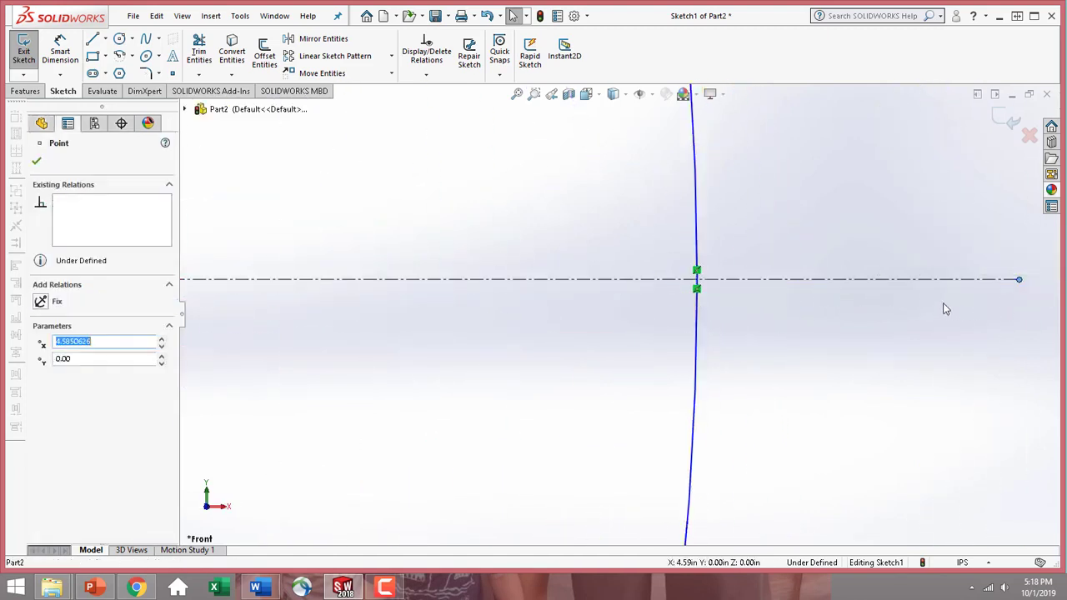
pyautogui.scroll(5, 942, 305)
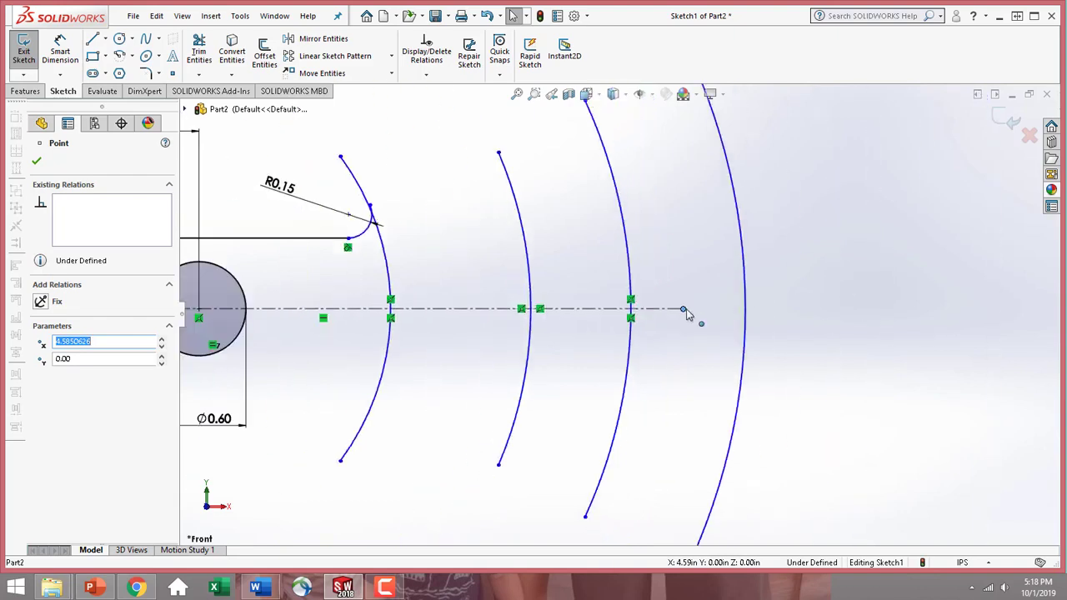
pyautogui.moveTo(683, 310); pyautogui.dragTo(714, 310)
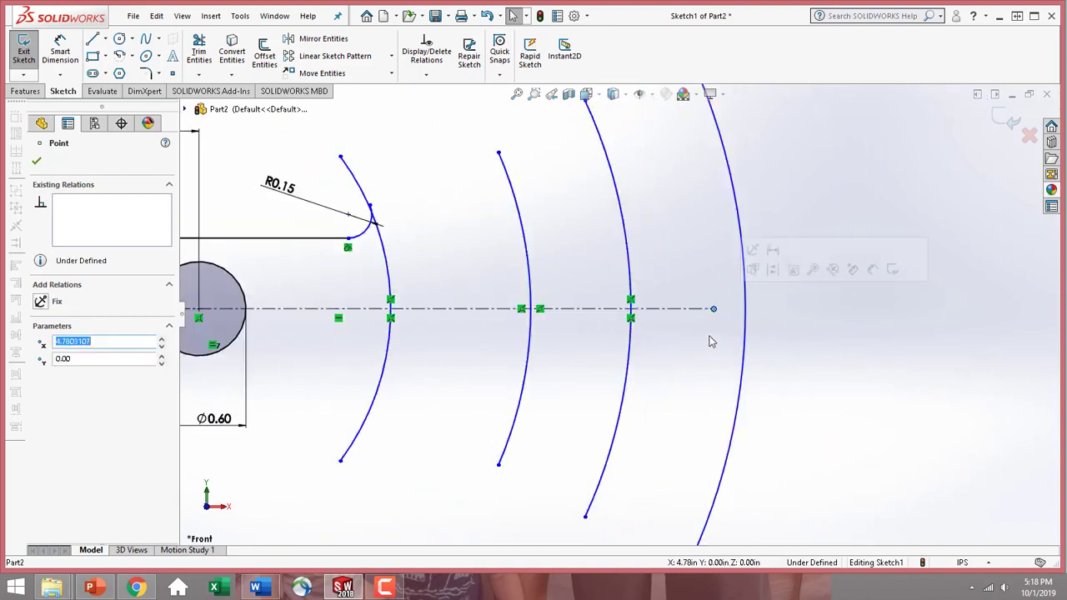
pyautogui.scroll(1, 711, 340)
pyautogui.scroll(-3, 683, 315)
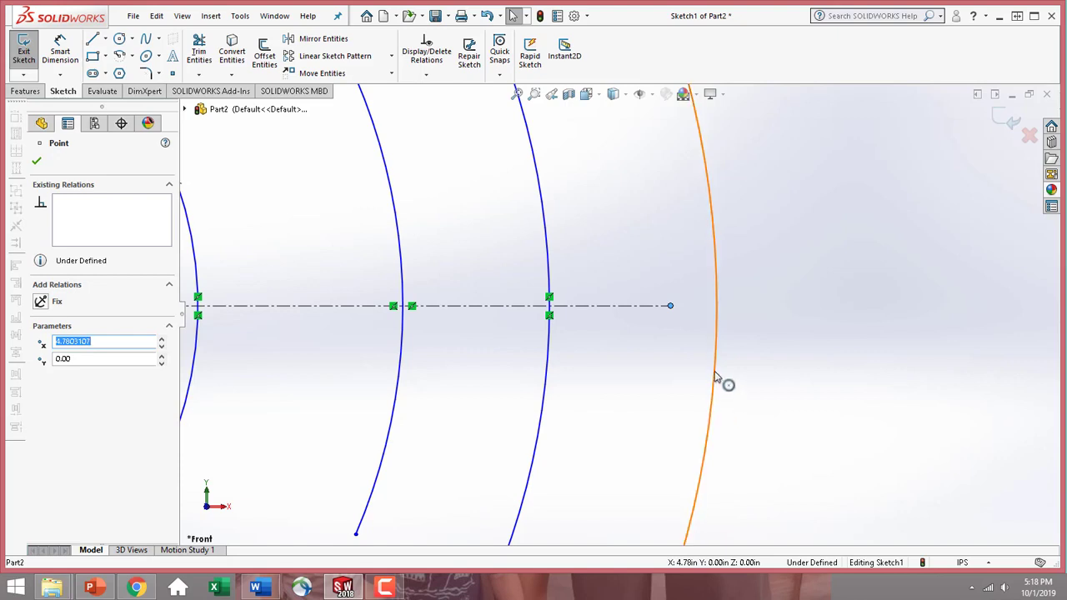
# Delete the duplicate off-centre arc that nearly overlaps the outermost large arc
pyautogui.press('Escape')
pyautogui.click(713, 441)
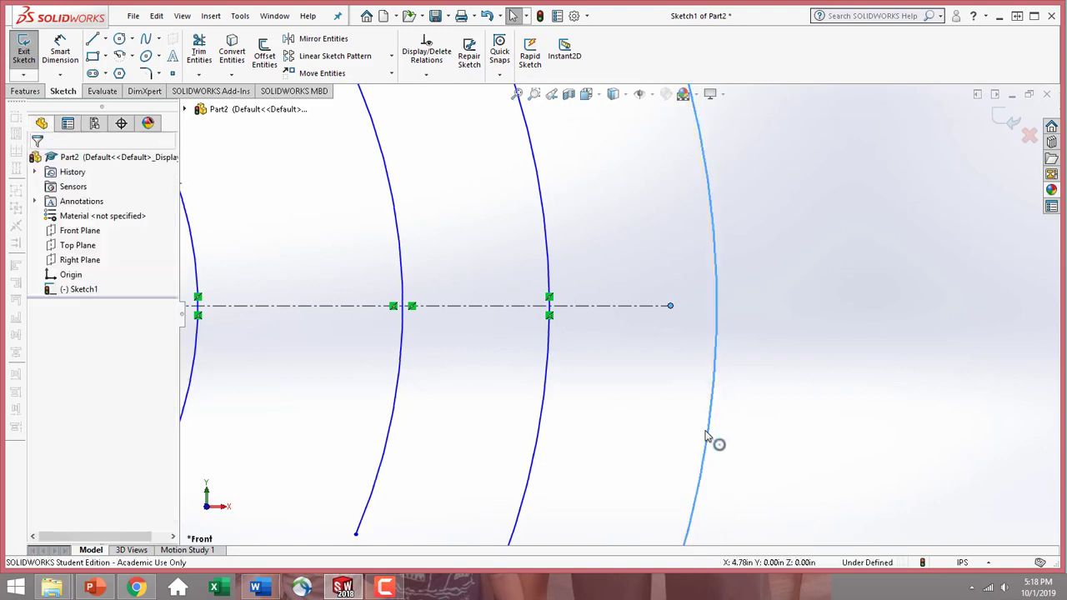
pyautogui.click(37, 161)
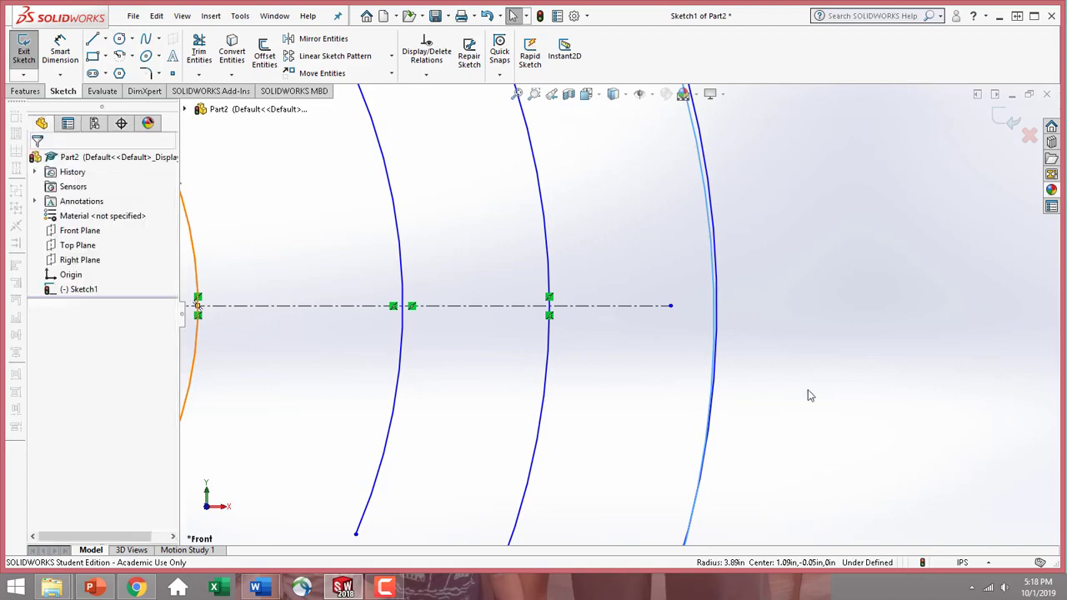
pyautogui.scroll(4, 806, 380)
pyautogui.scroll(3, 692, 384)
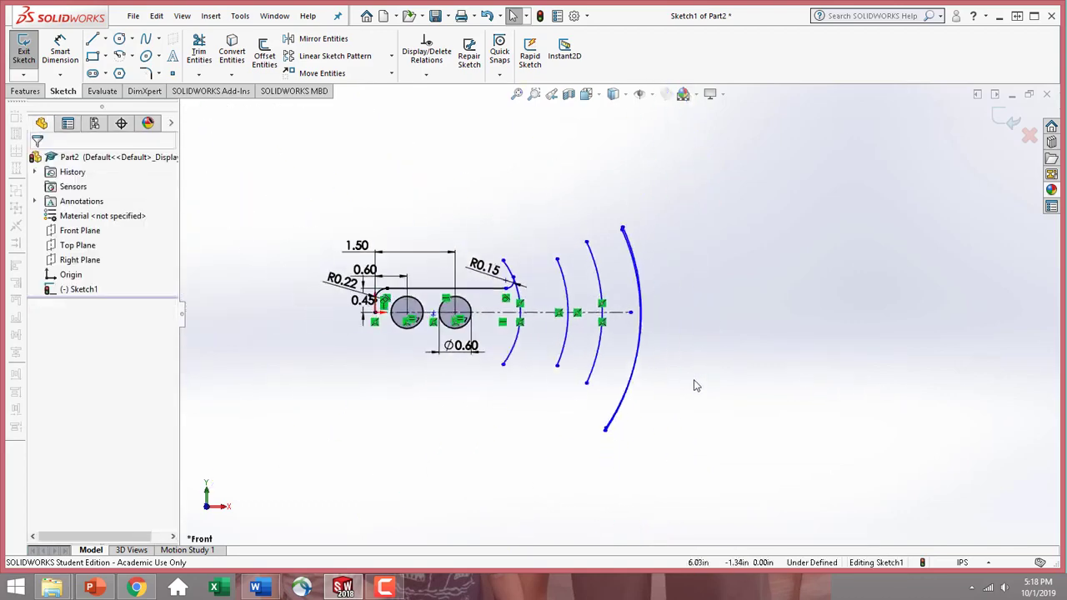
pyautogui.scroll(-6, 657, 323)
pyautogui.scroll(3, 611, 231)
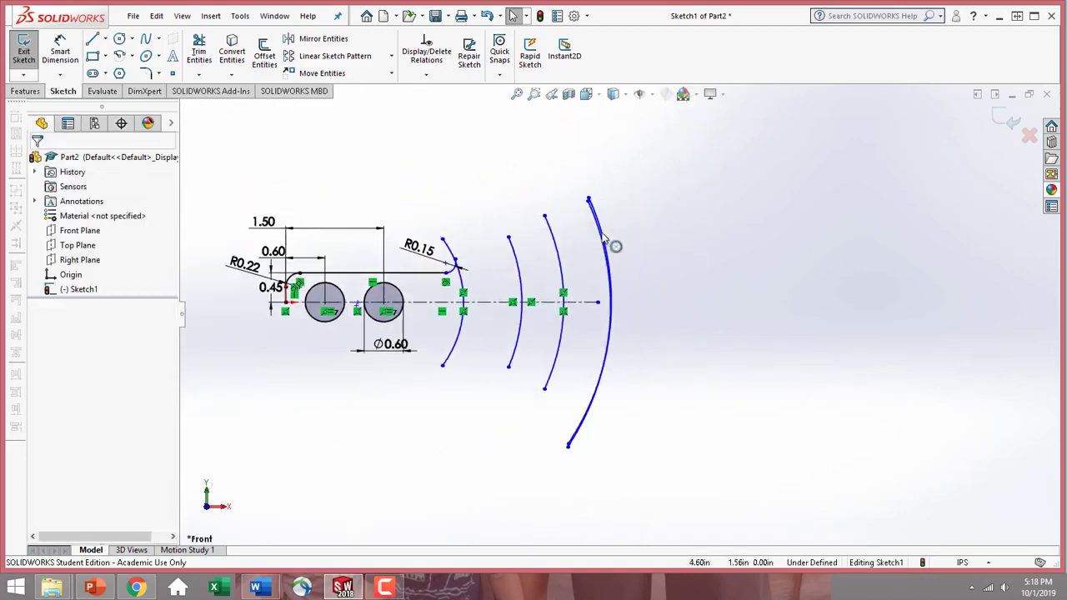
pyautogui.scroll(-6, 614, 242)
pyautogui.click(601, 244)
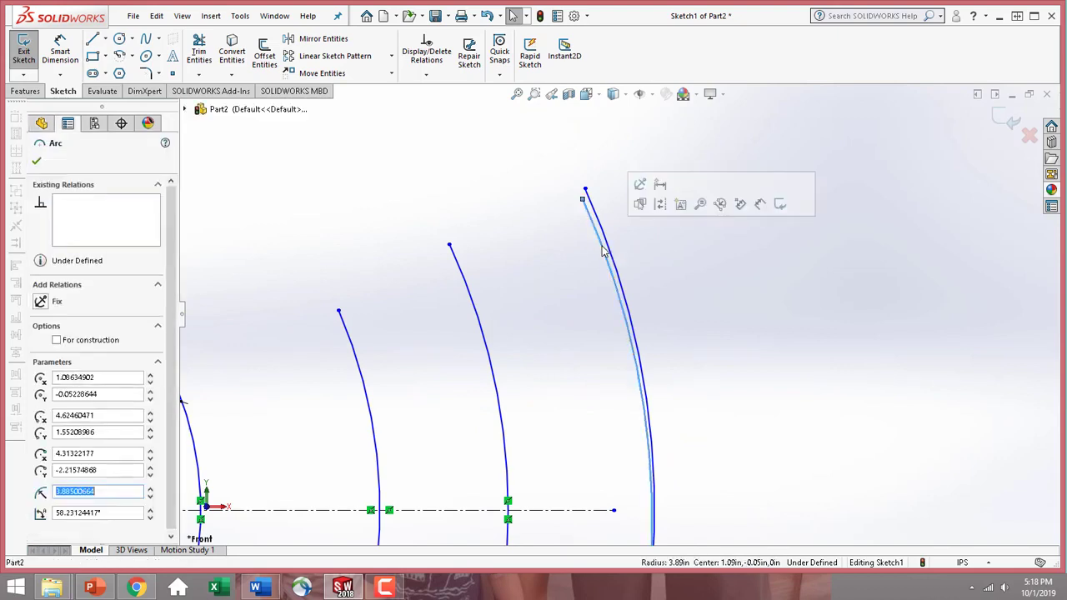
pyautogui.press('Delete')
# Make the midpoint of the outermost large arc coincident with the centerline's free endpoint
pyautogui.scroll(1, 675, 440)
pyautogui.scroll(2, 652, 456)
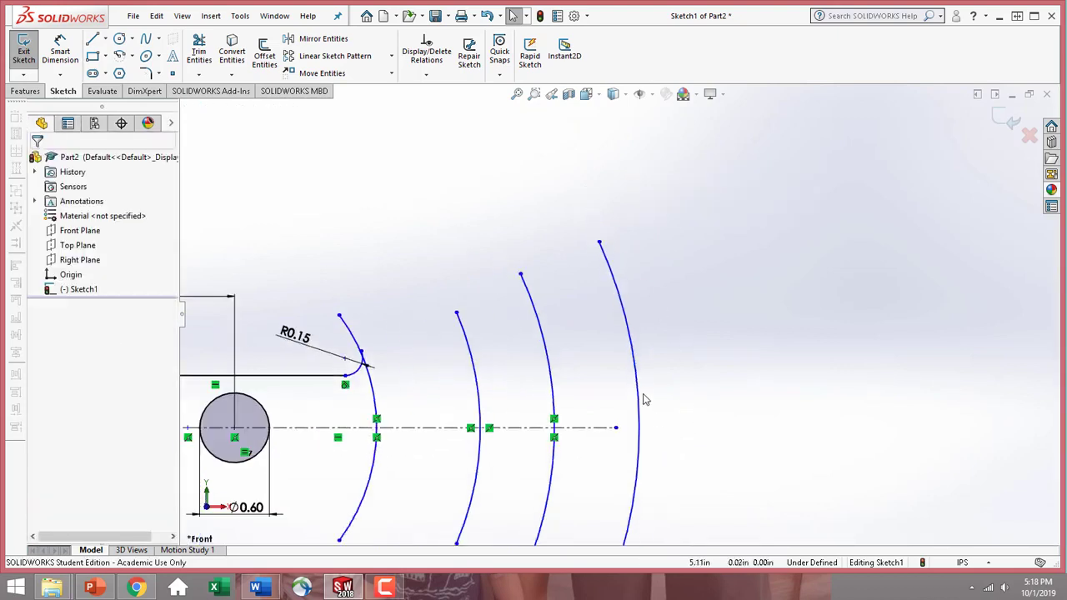
pyautogui.scroll(-2, 639, 475)
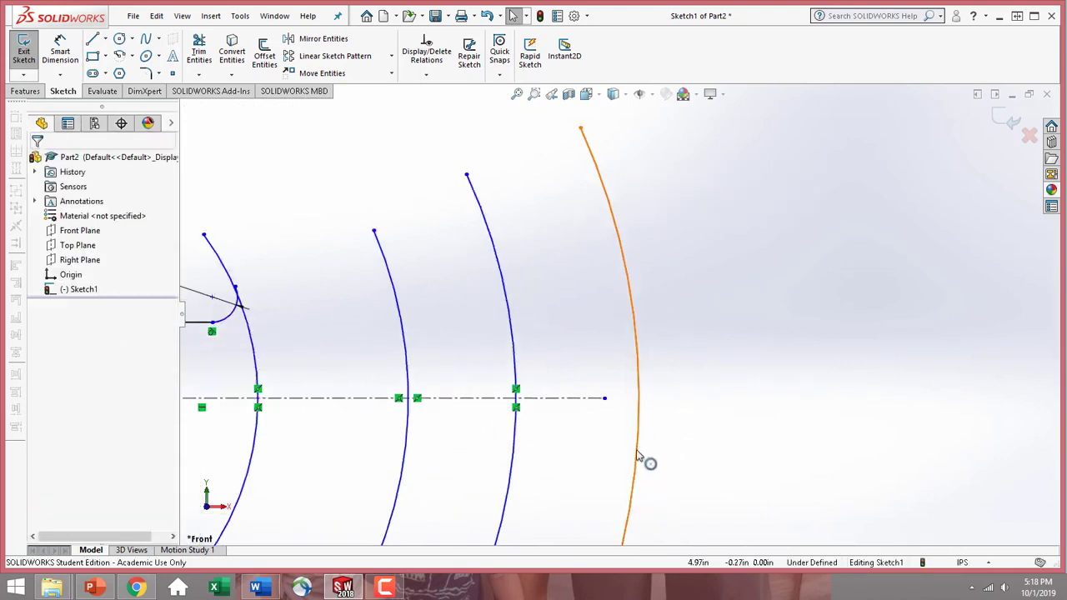
pyautogui.click(639, 456)
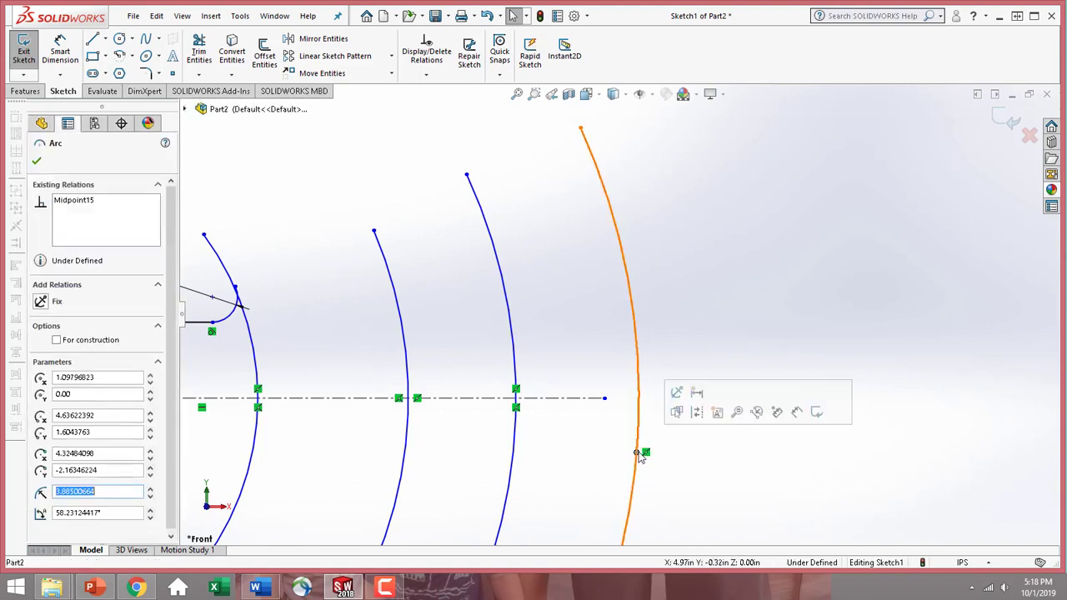
pyautogui.keyDown('ctrl'); pyautogui.click(605, 400); pyautogui.keyUp('ctrl')
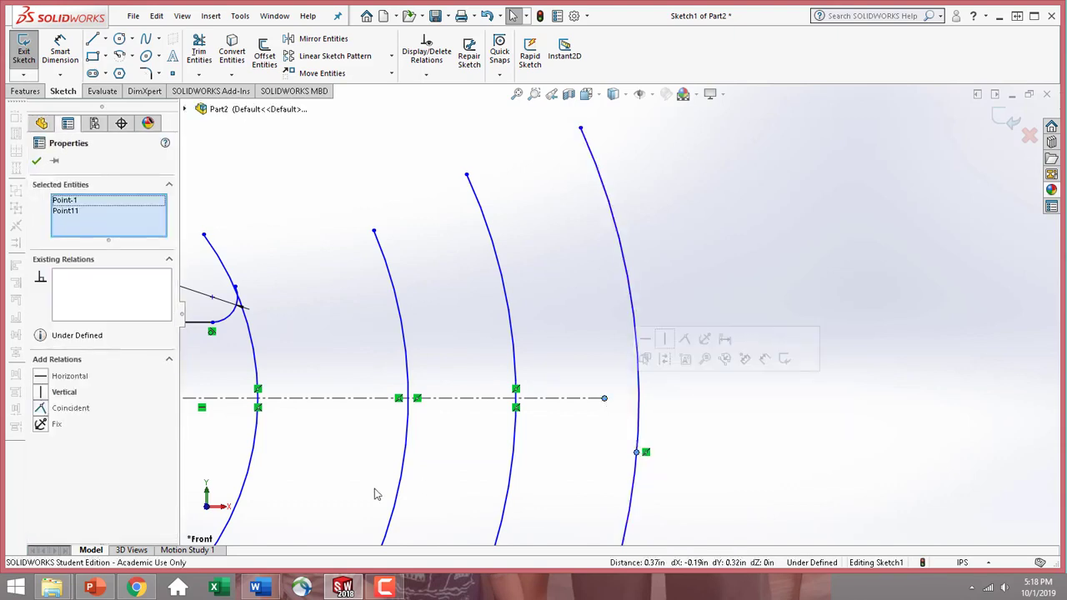
pyautogui.click(42, 409)
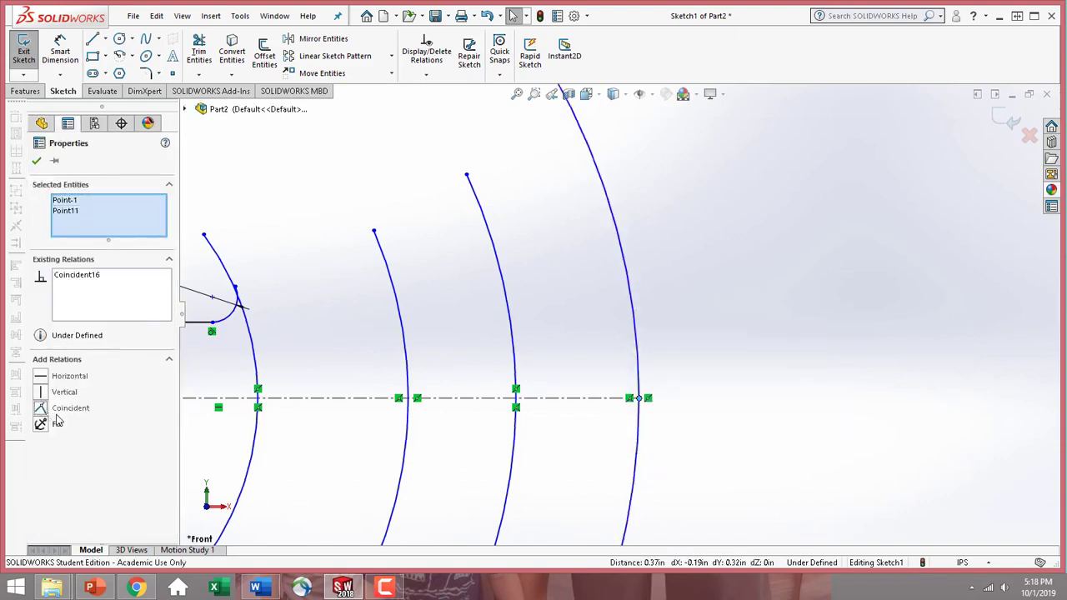
pyautogui.click(36, 162)
# Attach the free end of the R0.15 arc to the innermost large arc with a coincident relation
pyautogui.scroll(4, 733, 459)
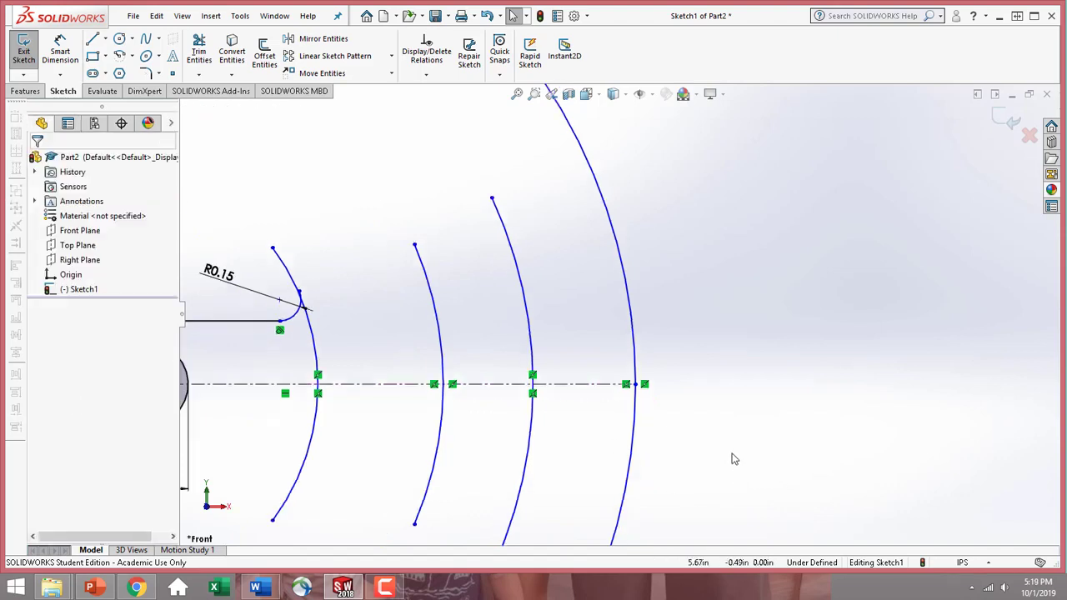
pyautogui.scroll(2, 592, 296)
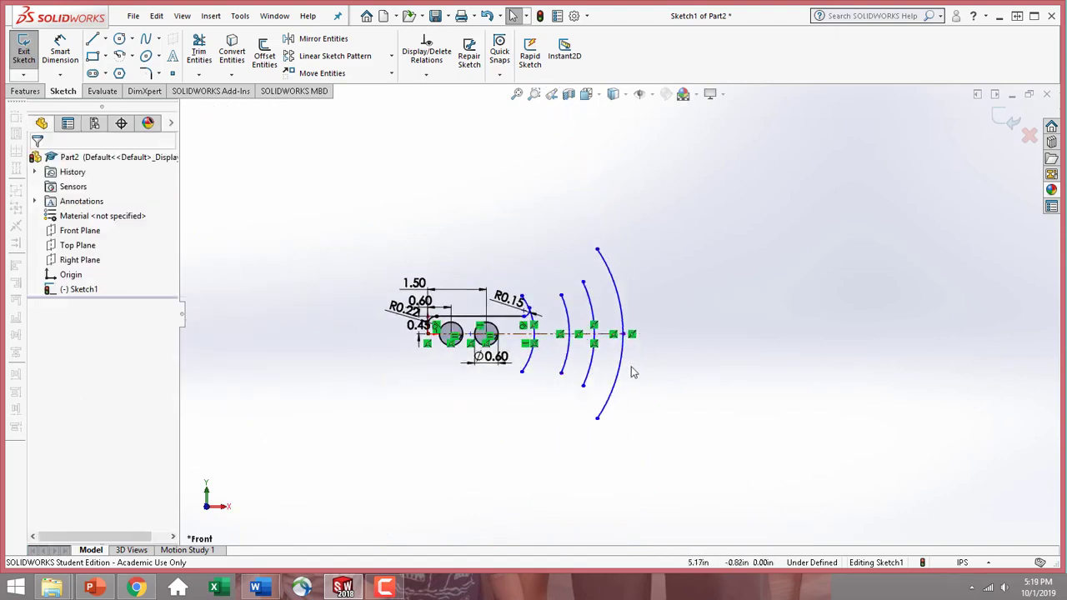
pyautogui.scroll(-3, 563, 346)
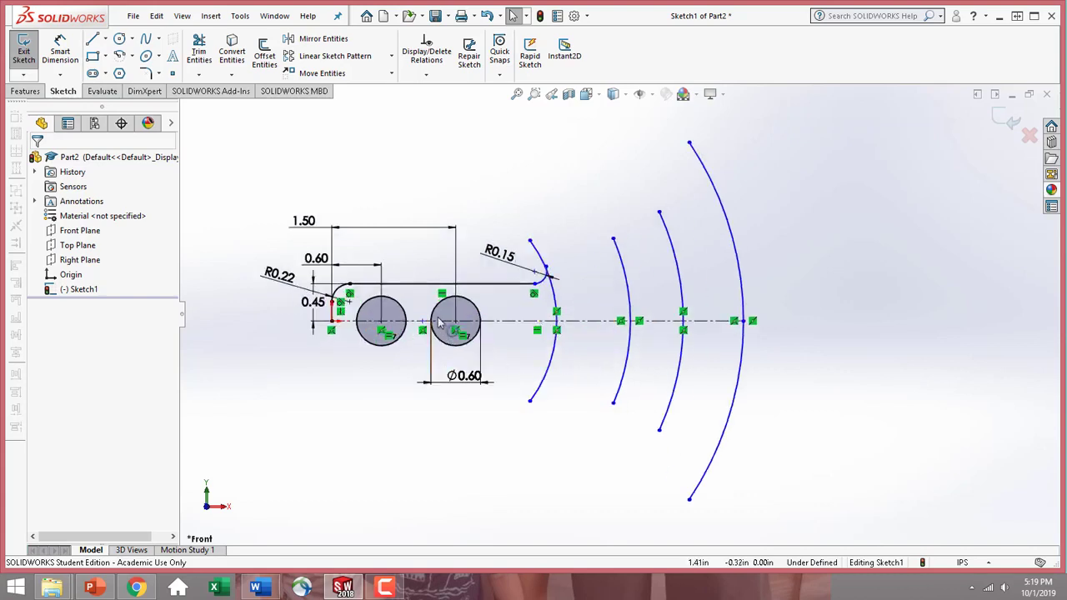
pyautogui.scroll(-3, 564, 244)
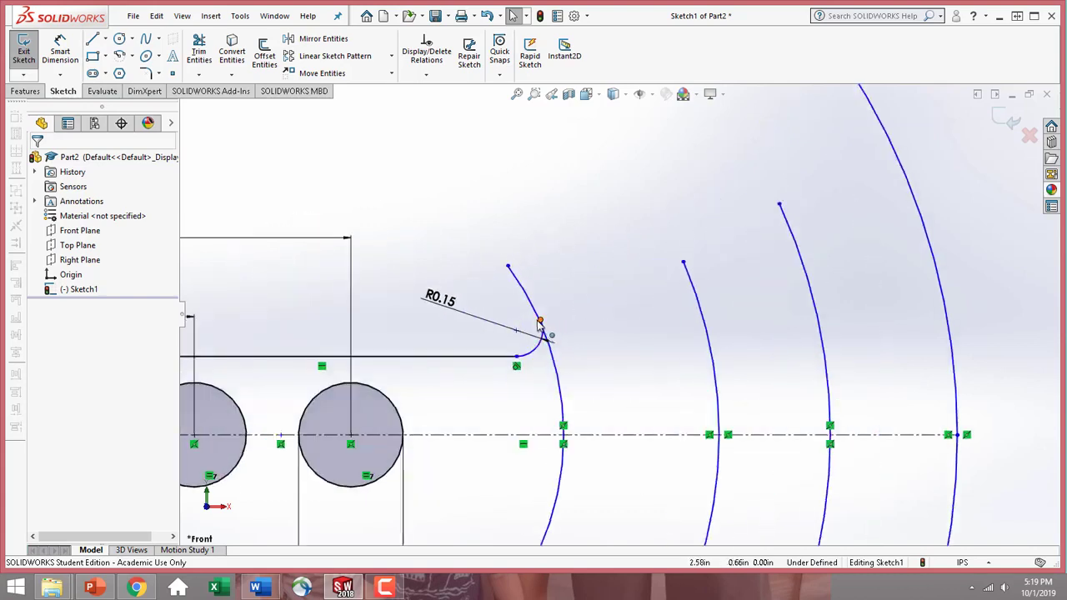
pyautogui.moveTo(540, 322)
pyautogui.mouseDown()
pyautogui.moveTo(525, 309)
pyautogui.moveTo(528, 325)
pyautogui.mouseUp()
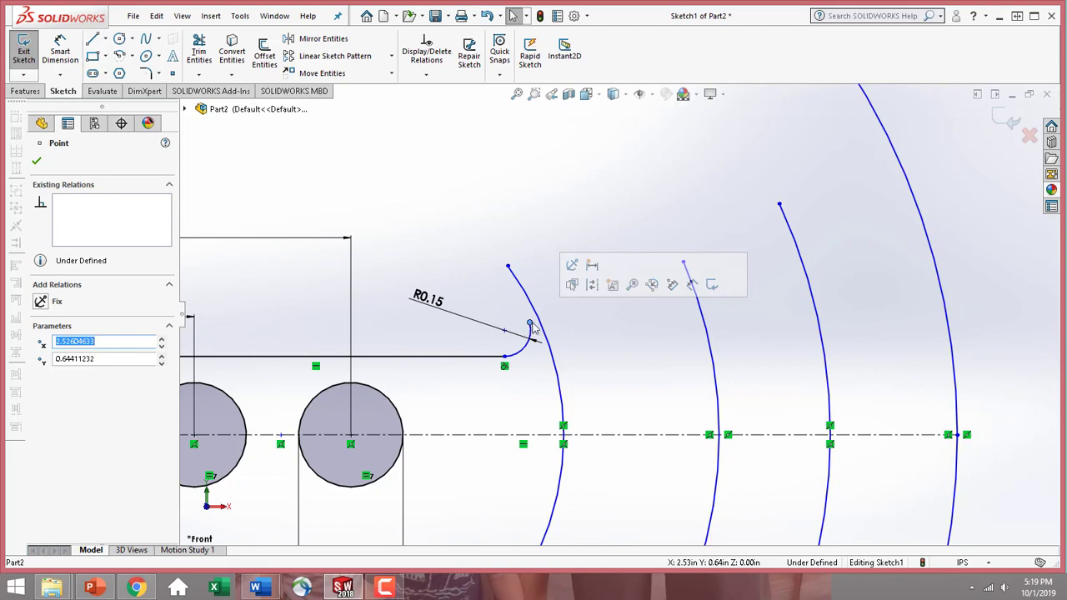
pyautogui.moveTo(531, 327); pyautogui.dragTo(540, 321)
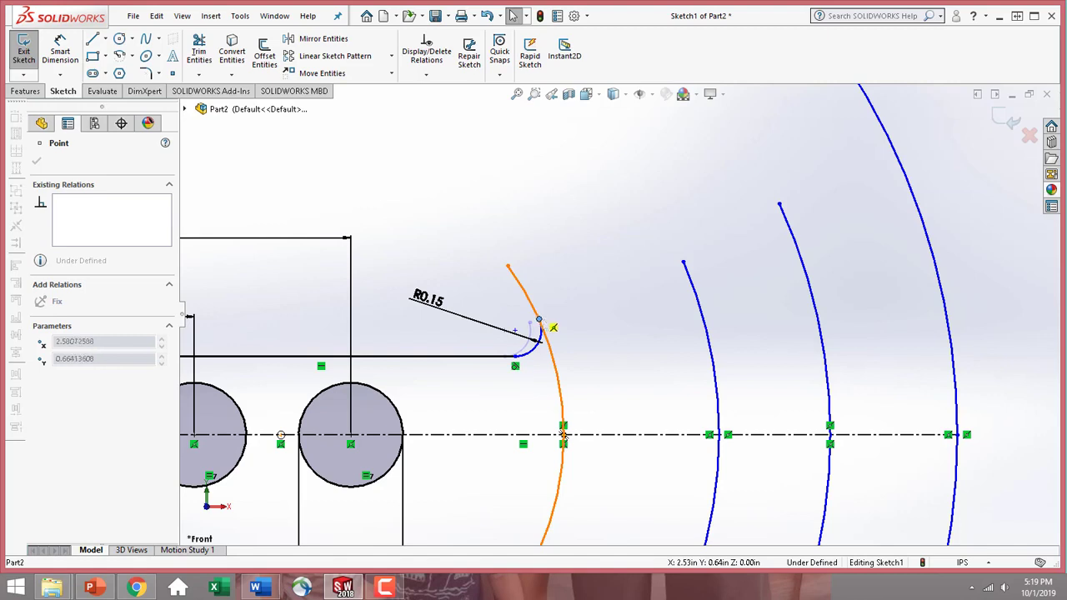
pyautogui.moveTo(540, 320); pyautogui.dragTo(539, 319)
pyautogui.click(537, 254)
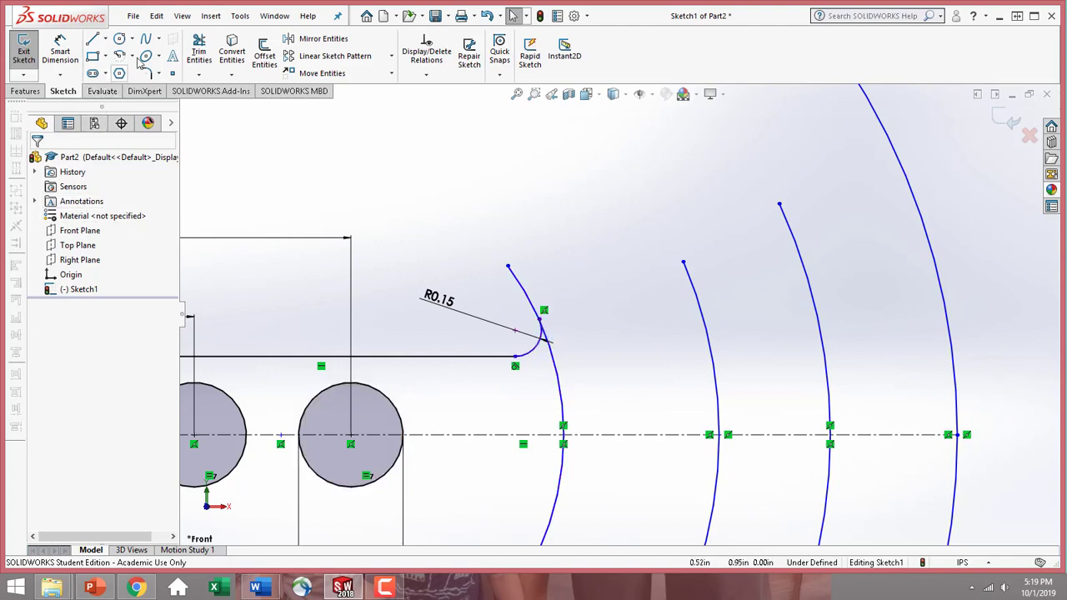
# Power-trim the innermost large arc between the R0.15 arc's end and the centerline
pyautogui.click(209, 69)
pyautogui.click(199, 75)
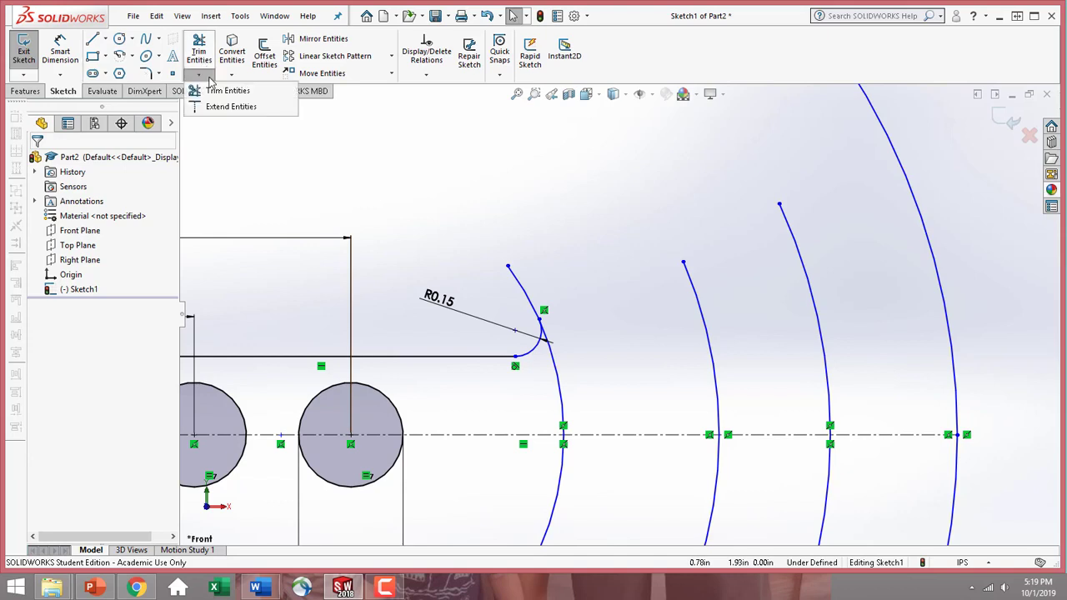
pyautogui.click(218, 90)
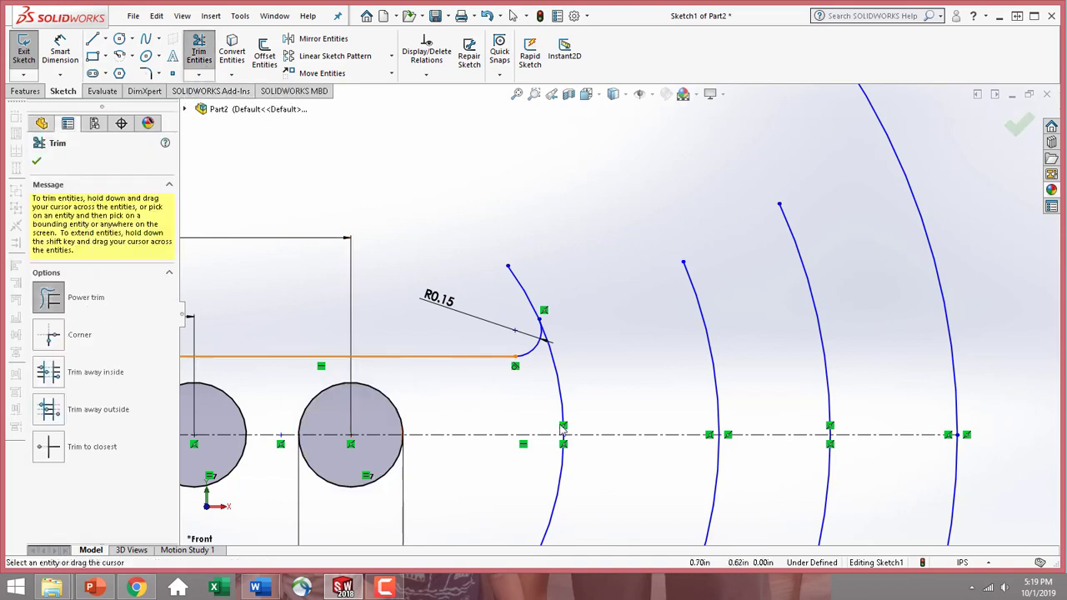
pyautogui.moveTo(553, 401); pyautogui.dragTo(592, 394)
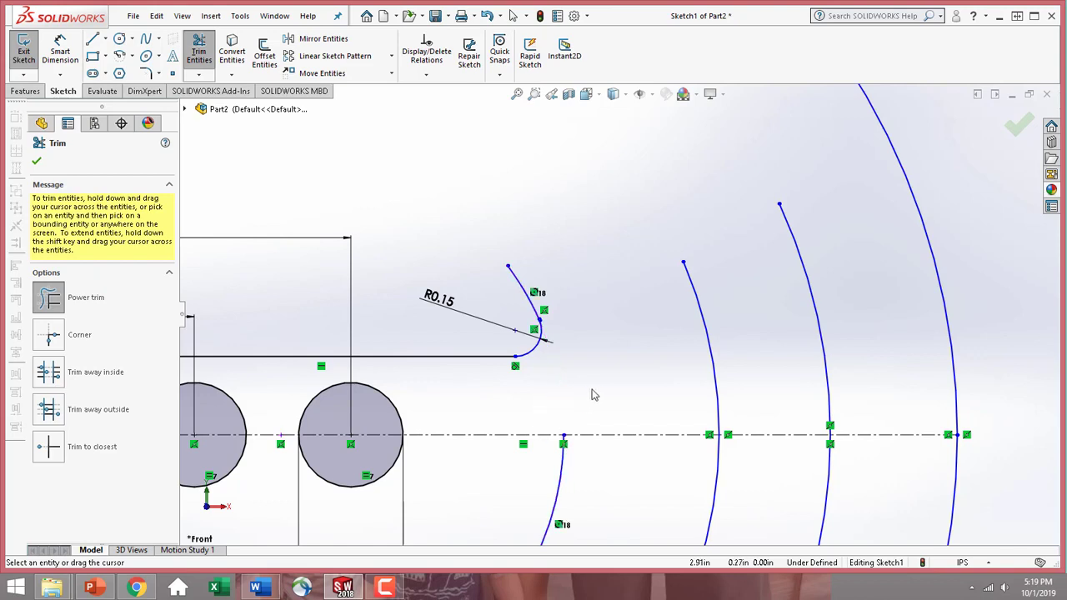
pyautogui.click(36, 161)
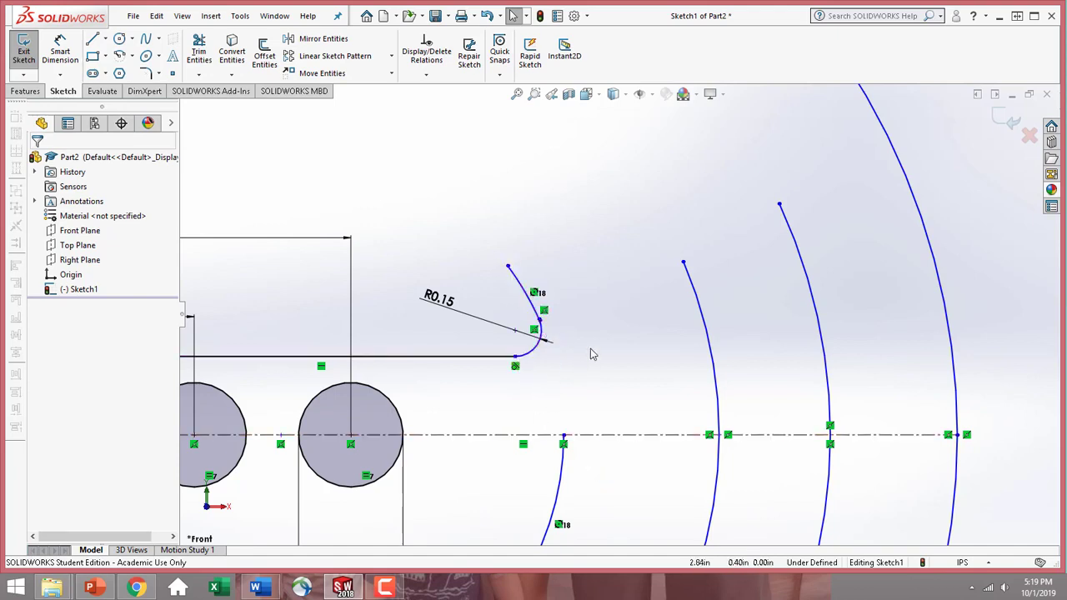
# Merge the nearly touching endpoints of the R0.15 arc and the upper remnant of the innermost large arc
pyautogui.scroll(-4, 561, 364)
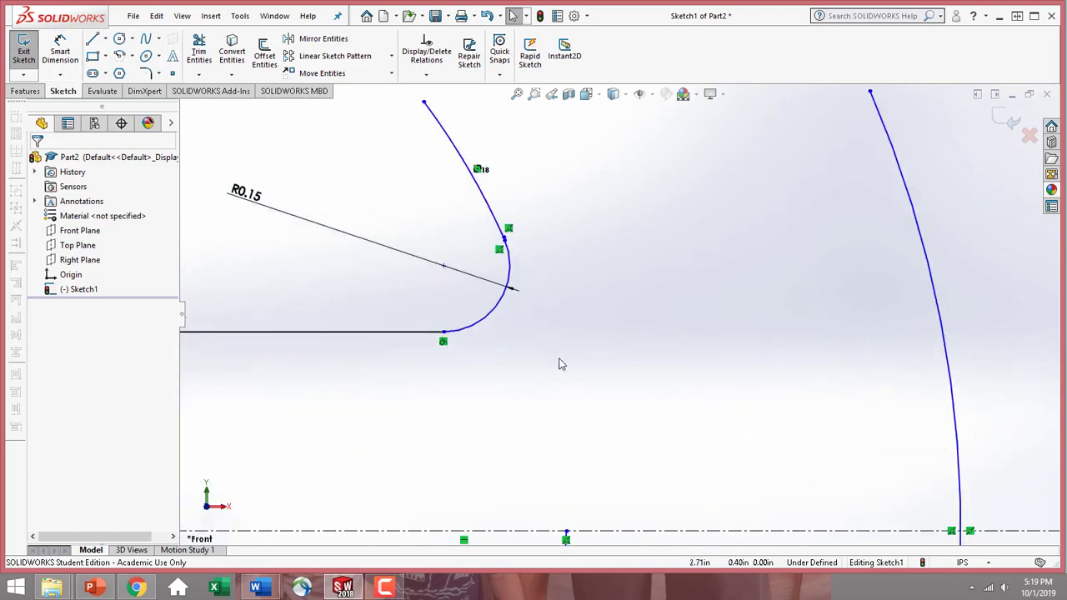
pyautogui.scroll(-5, 508, 242)
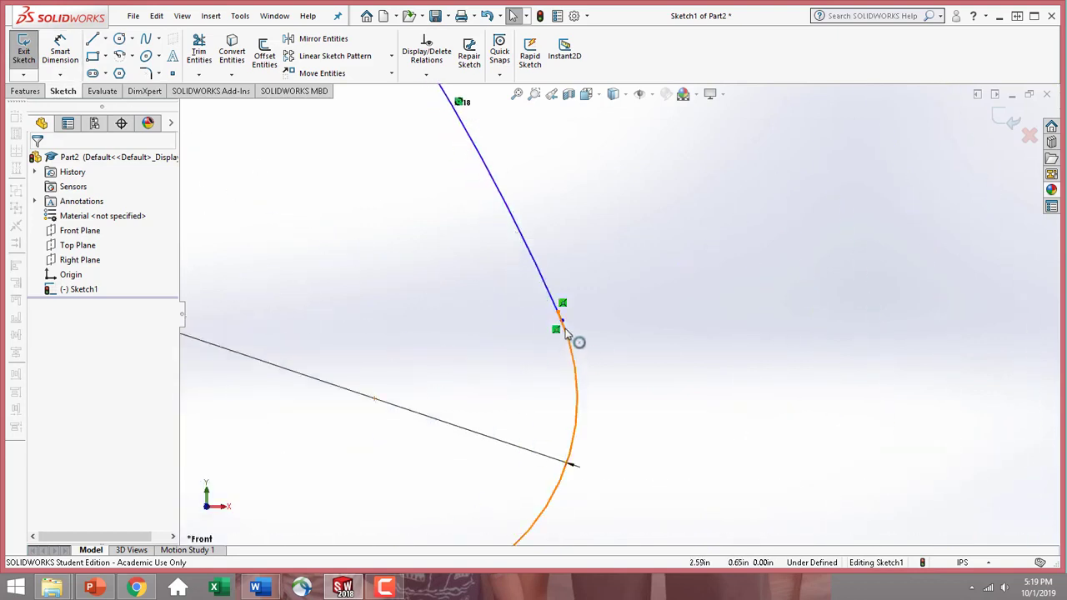
pyautogui.scroll(-2, 562, 322)
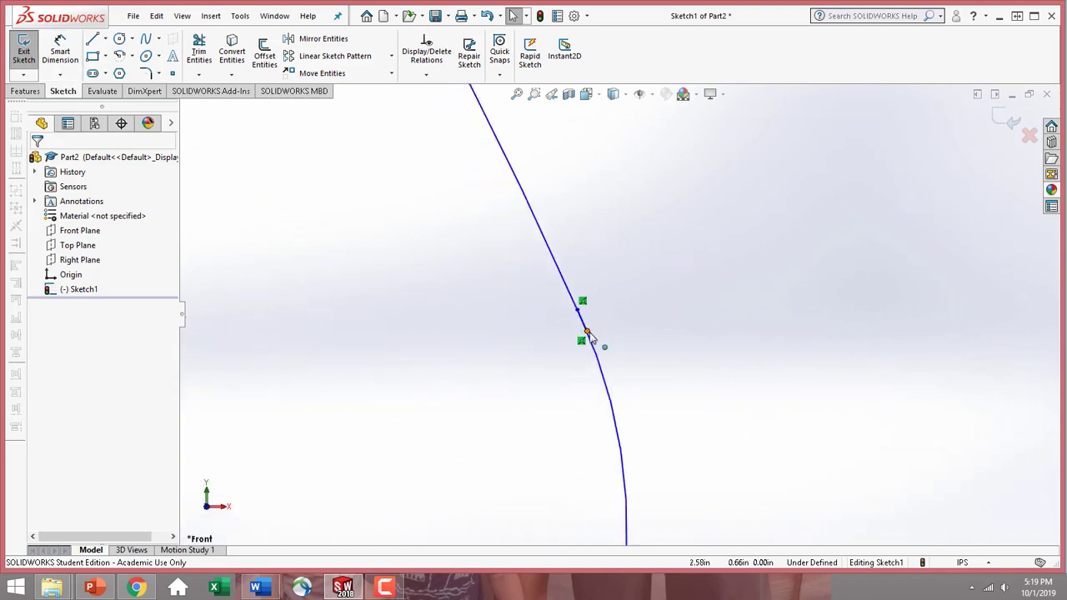
pyautogui.moveTo(587, 332)
pyautogui.mouseDown()
pyautogui.moveTo(581, 311)
pyautogui.moveTo(615, 319)
pyautogui.mouseUp()
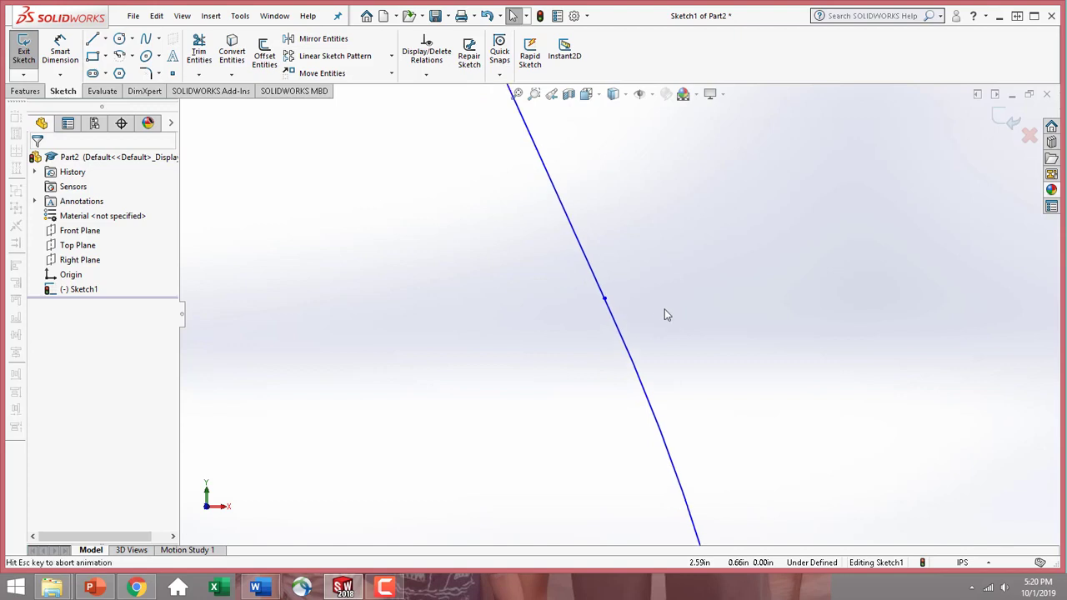
# Make the upper remnant of the innermost large arc tangent to the R0.15 arc
pyautogui.press('f')
pyautogui.scroll(-5, 659, 250)
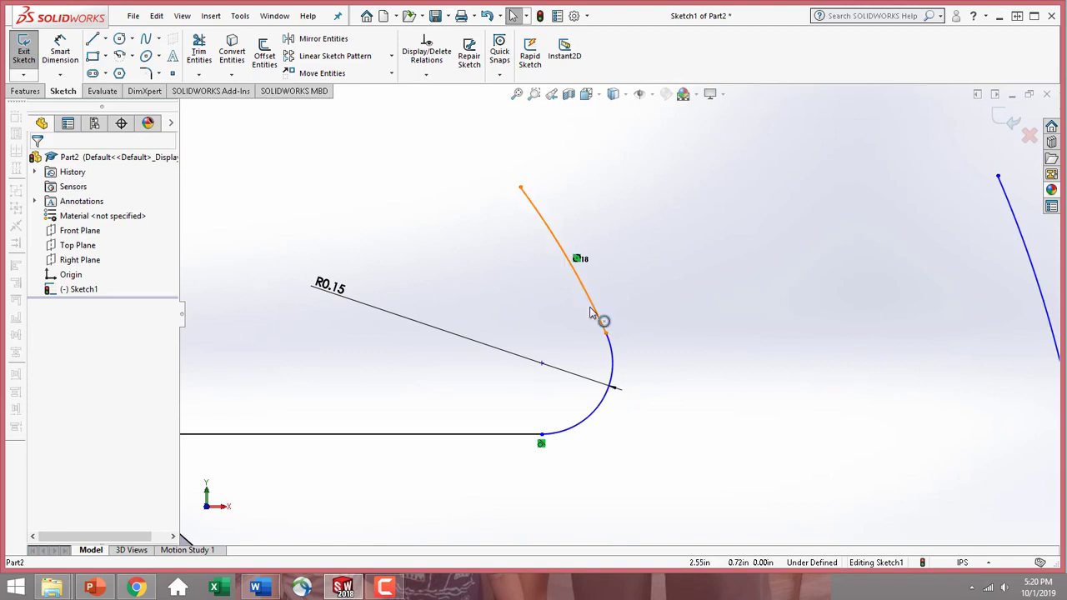
pyautogui.click(597, 320)
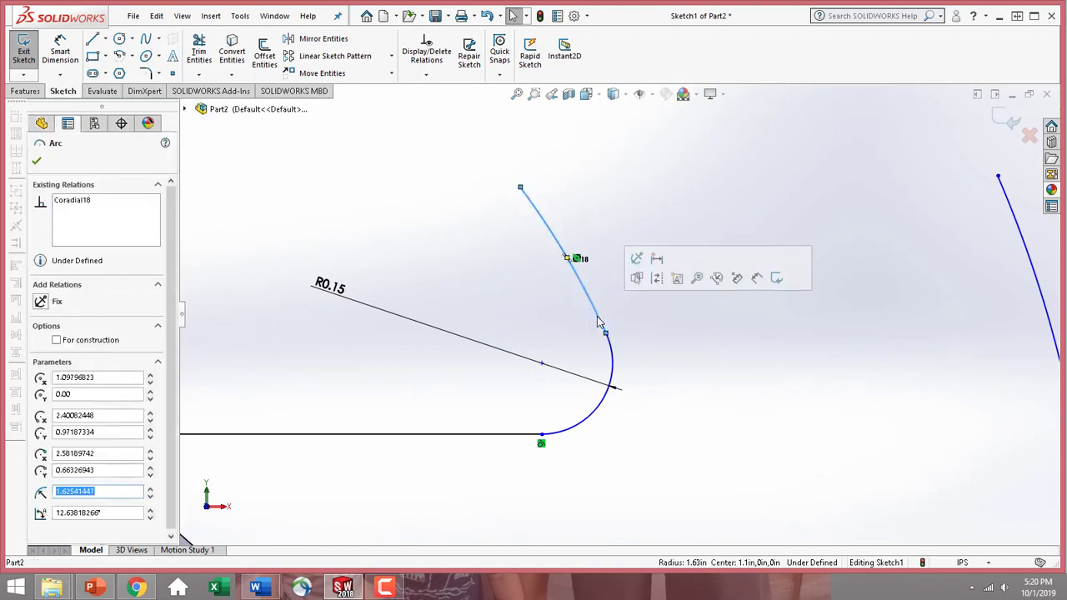
pyautogui.keyDown('ctrl'); pyautogui.click(617, 367); pyautogui.keyUp('ctrl')
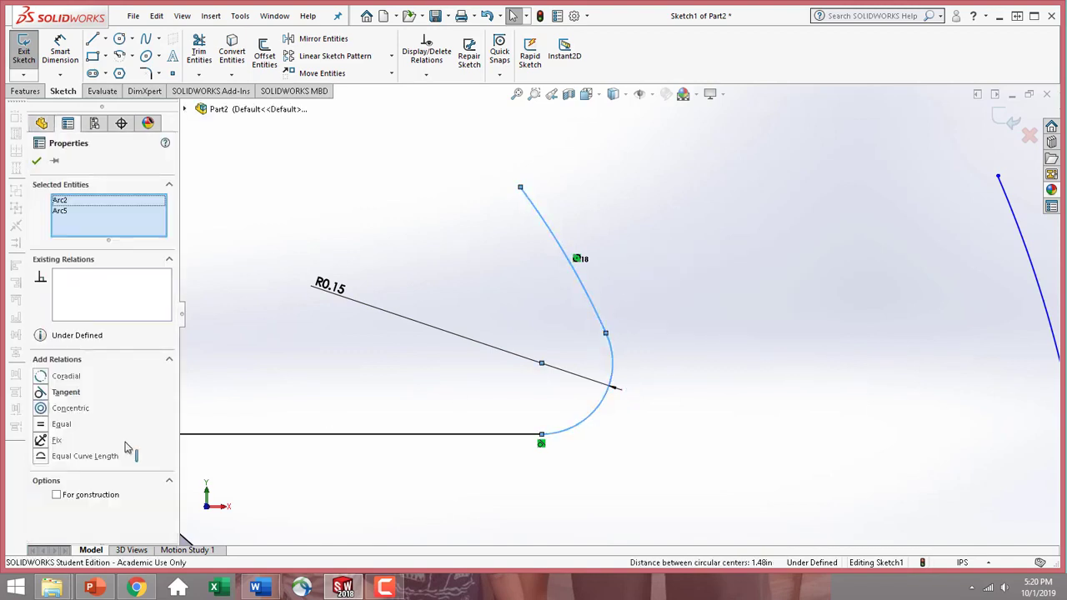
pyautogui.click(50, 391)
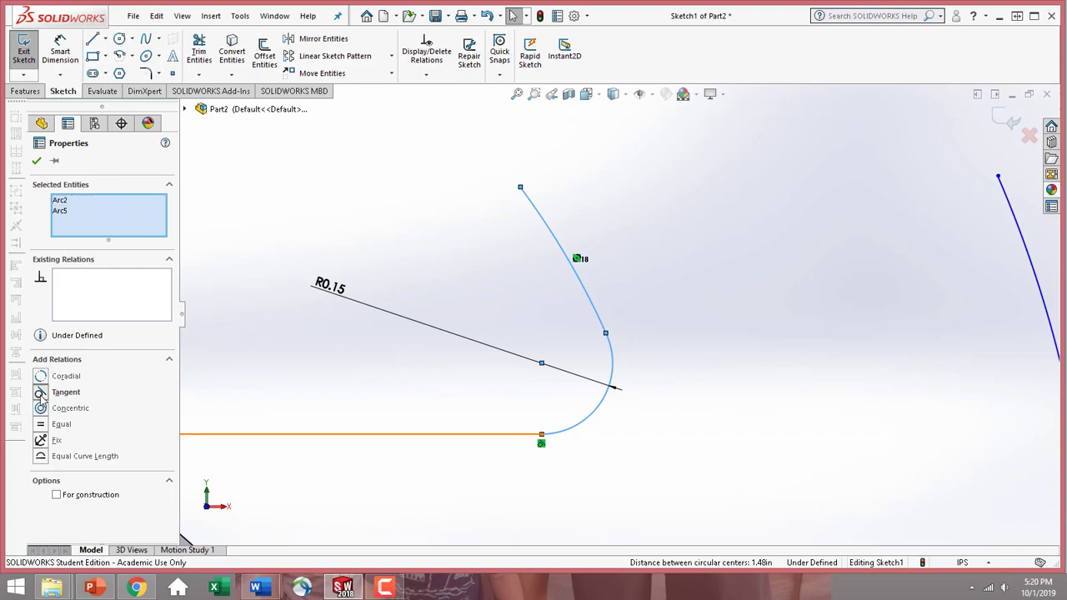
pyautogui.click(35, 162)
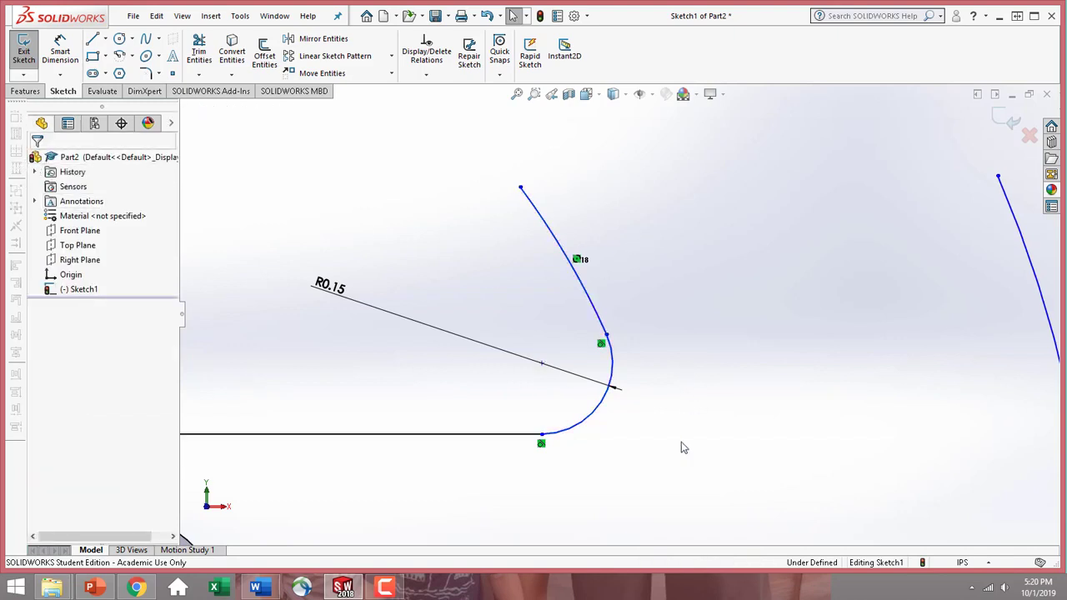
pyautogui.press('f')
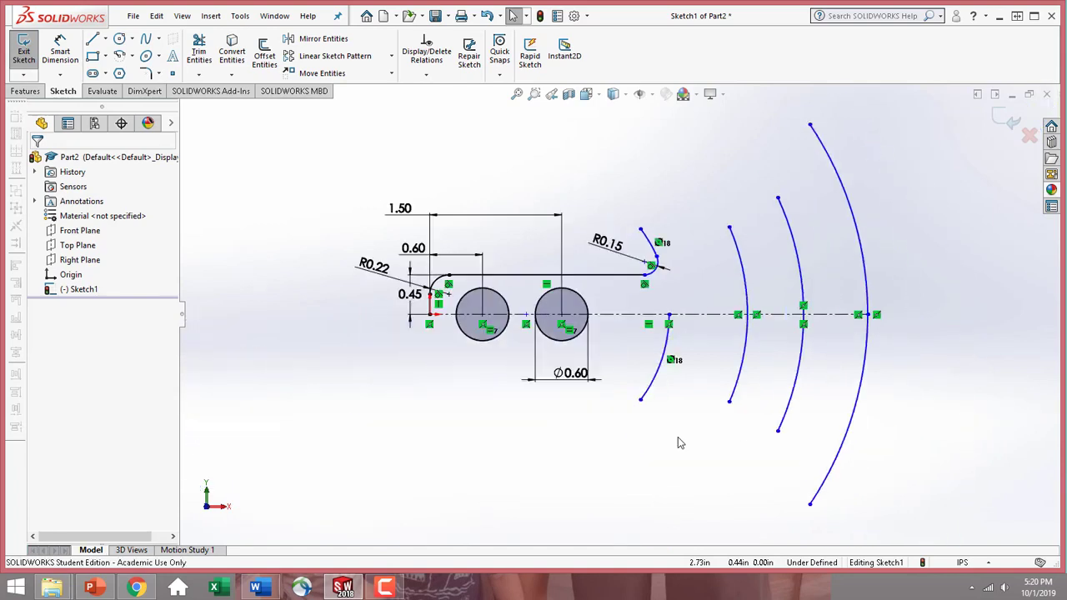
pyautogui.scroll(-2, 910, 257)
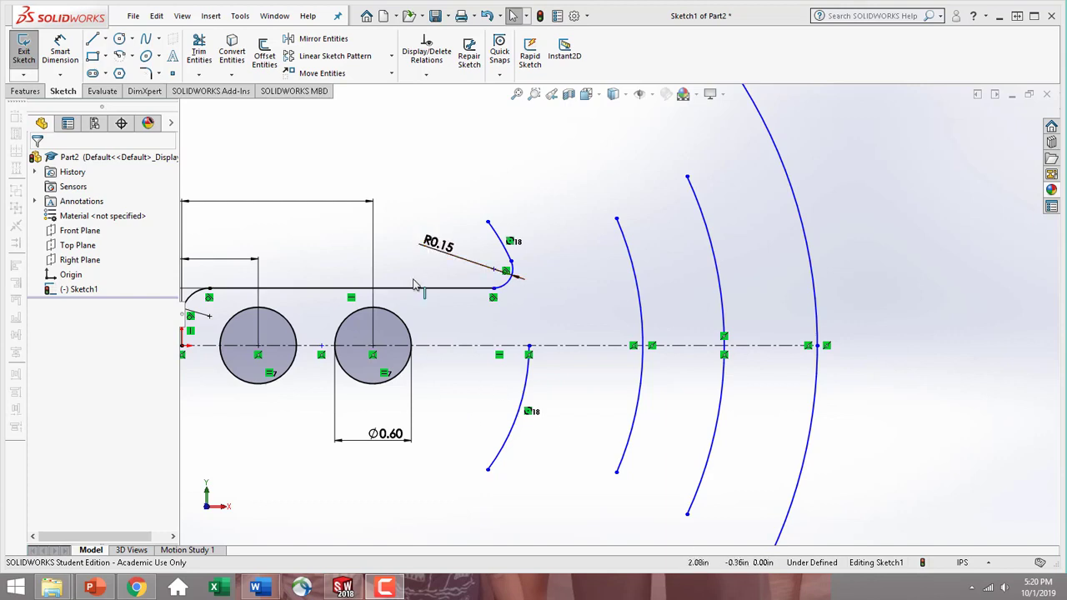
pyautogui.scroll(5, 431, 191)
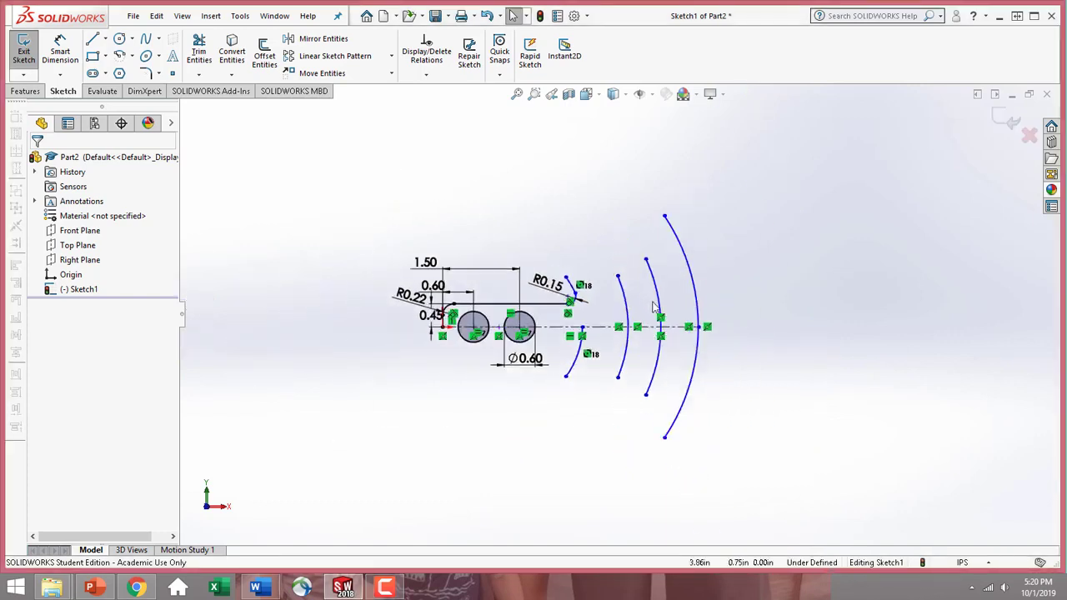
pyautogui.scroll(-3, 434, 183)
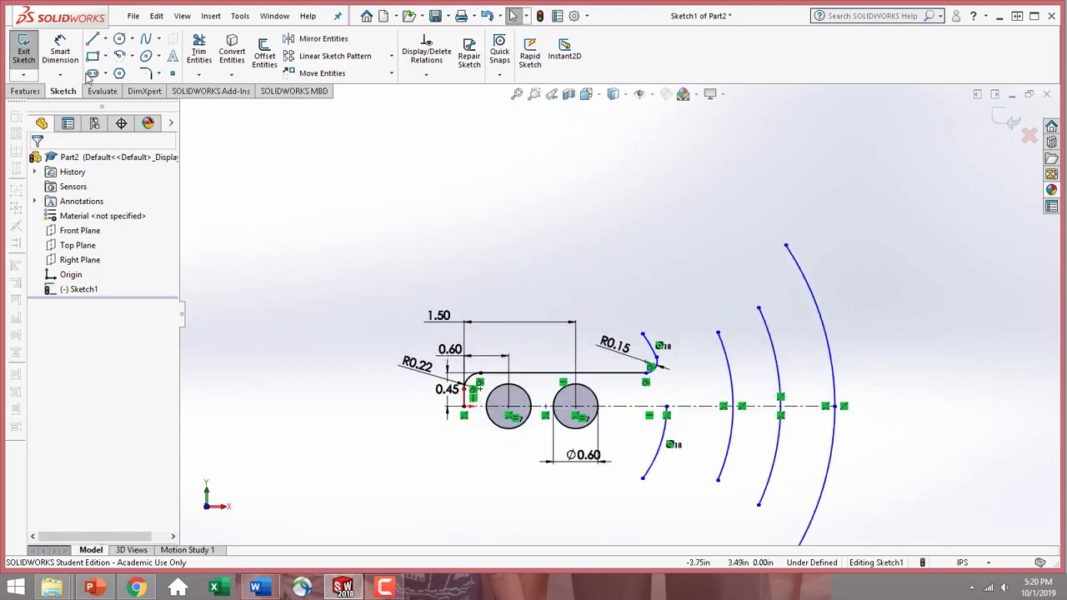
# Dimension the upper remnant of the innermost large arc with a radius of 1.58 in
pyautogui.click(60, 52)
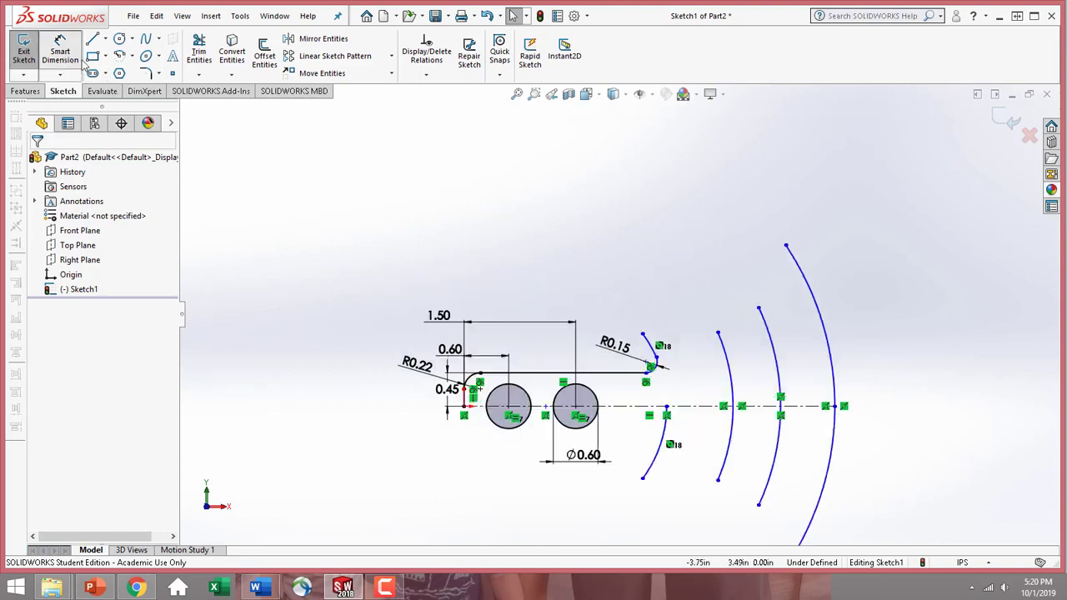
pyautogui.click(649, 342)
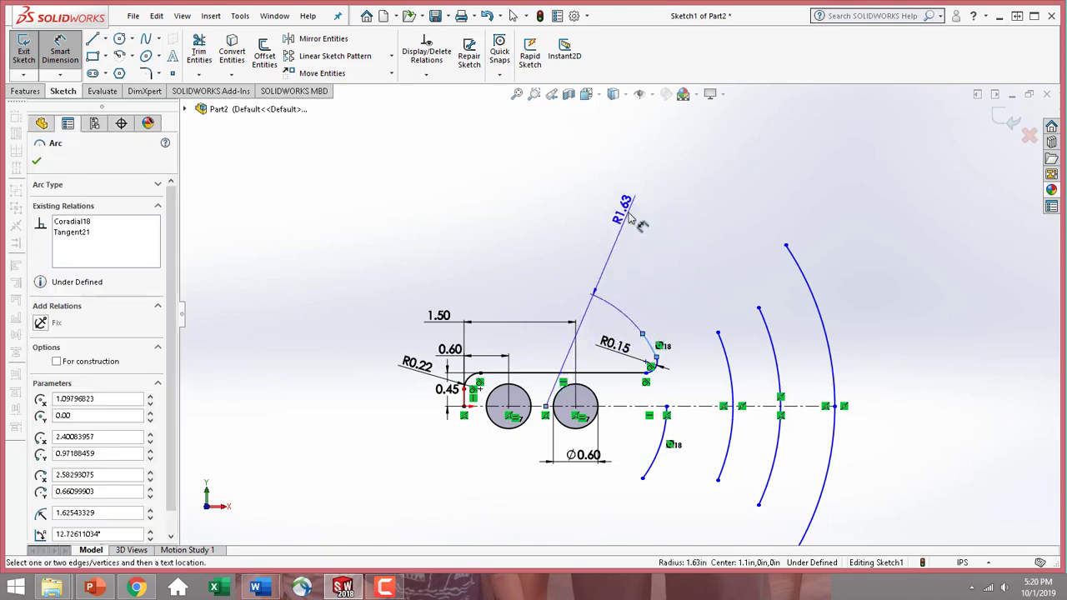
pyautogui.click(631, 218)
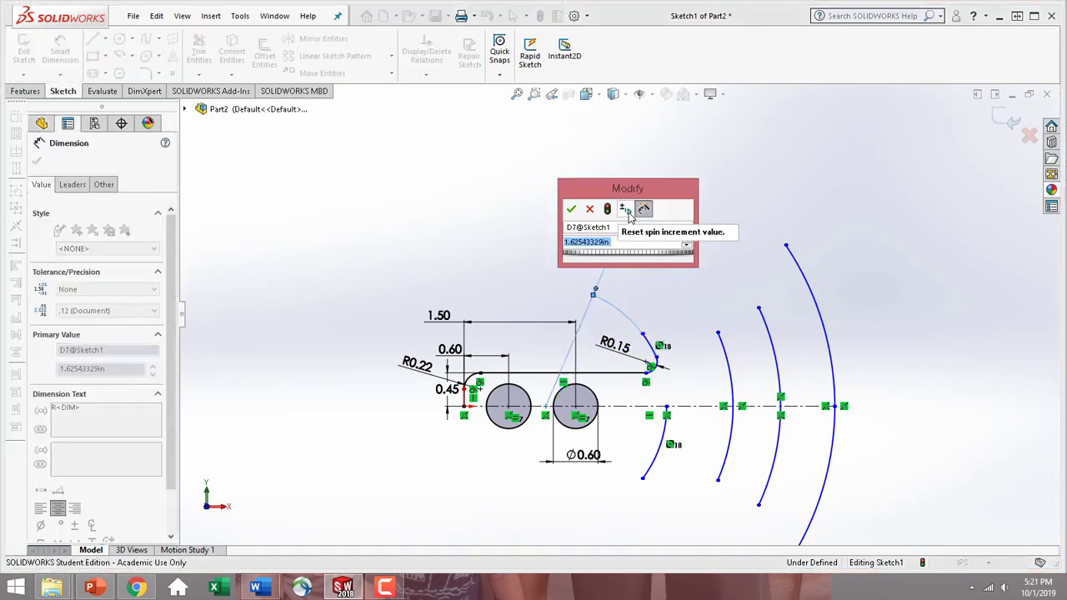
pyautogui.write('1.58')
pyautogui.press('Return')
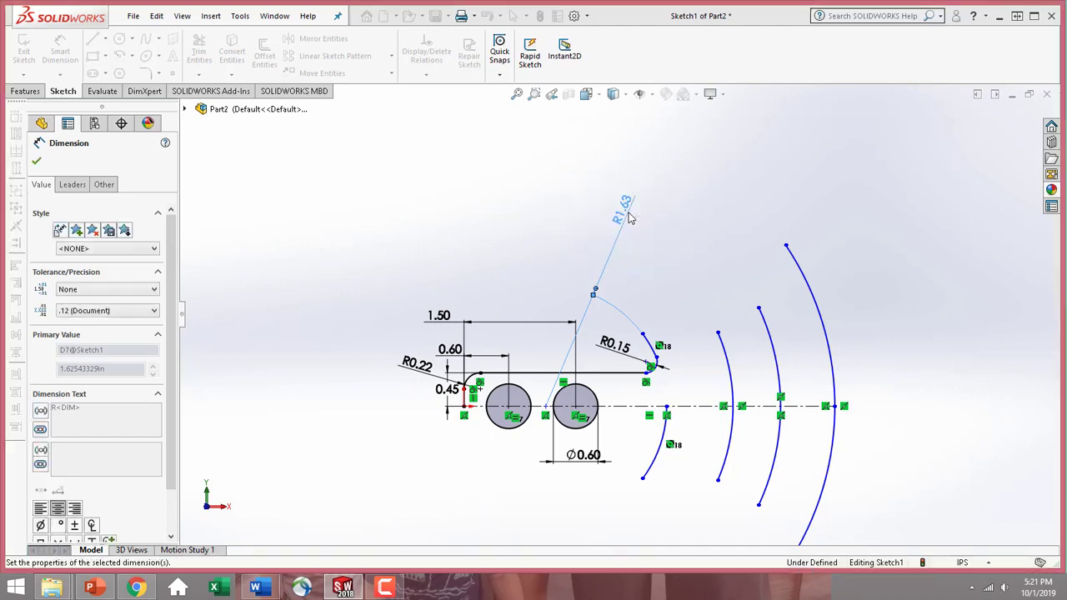
# Dimension the second large arc from the inside with a radius of 1.88 in
pyautogui.click(727, 364)
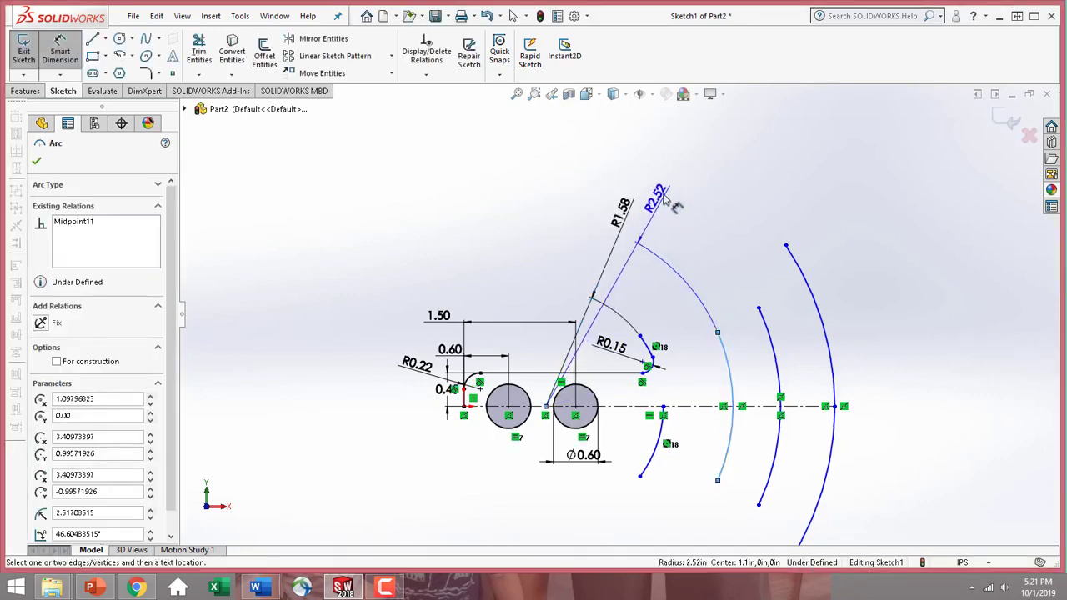
pyautogui.click(667, 192)
pyautogui.write('1.88')
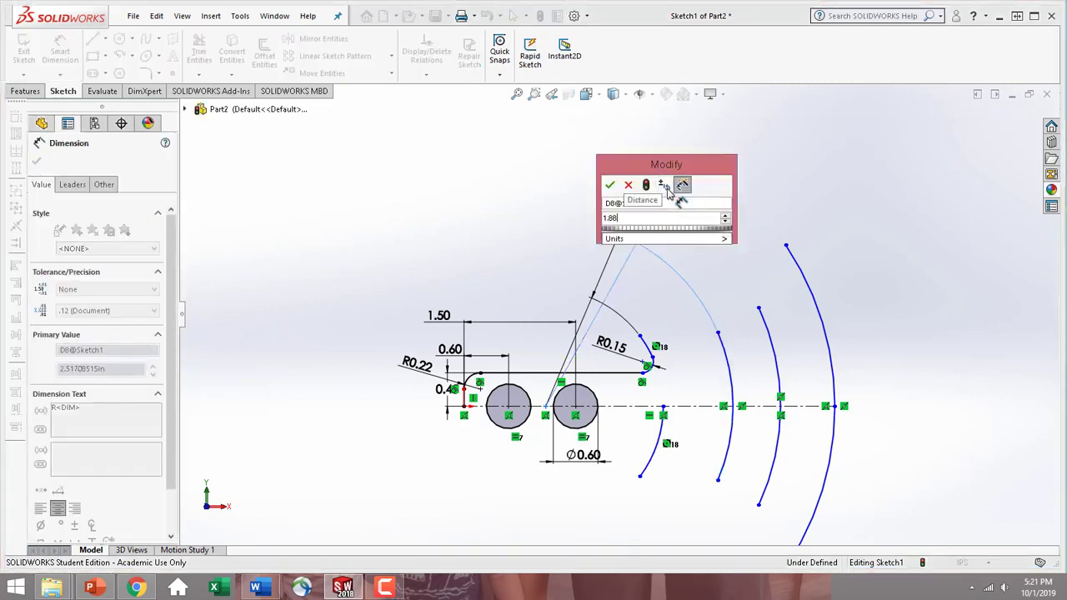
pyautogui.press('Return')
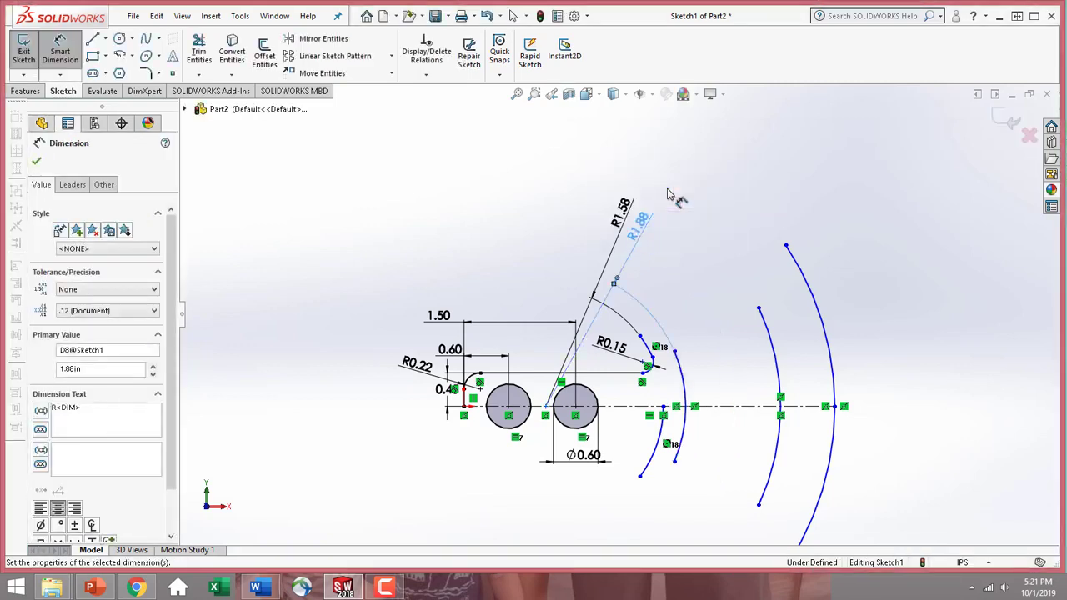
# Dimension the third large arc from the inside with a radius of 2.70 in
pyautogui.click(765, 315)
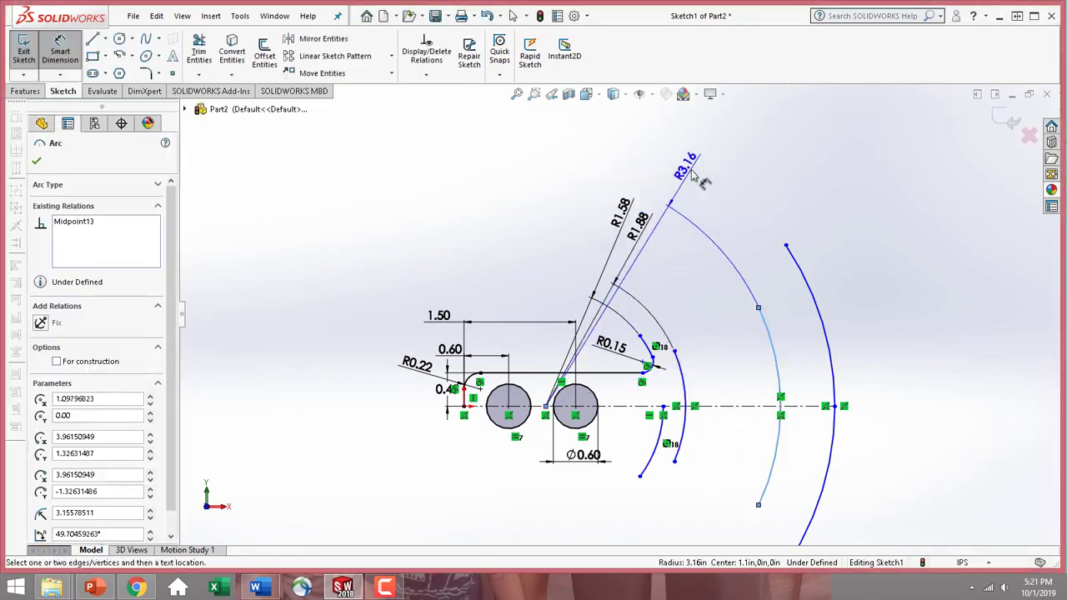
pyautogui.click(692, 173)
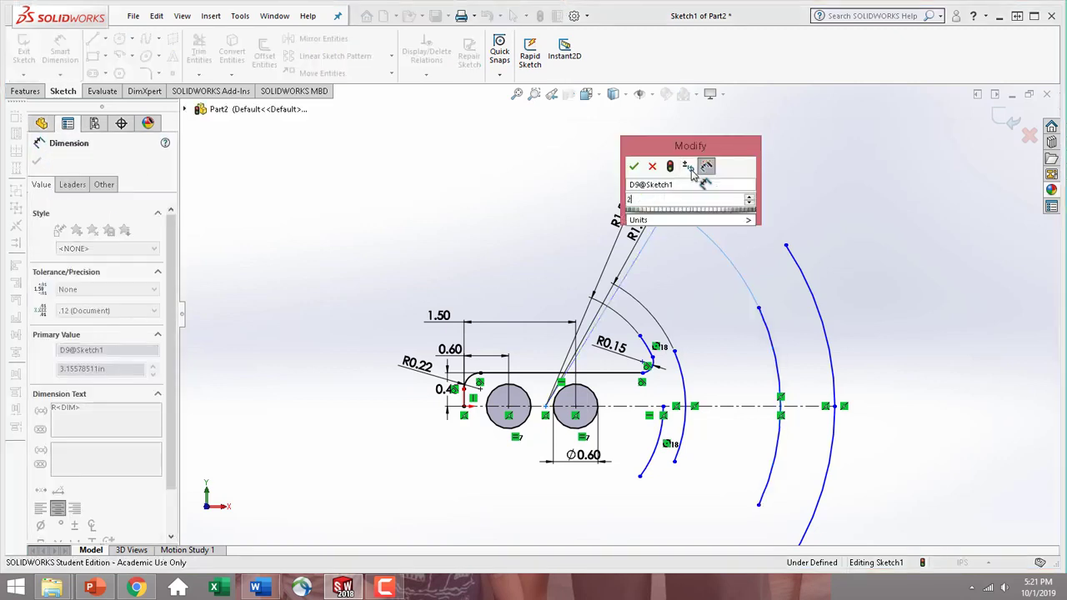
pyautogui.write('2.7')
pyautogui.press('Return')
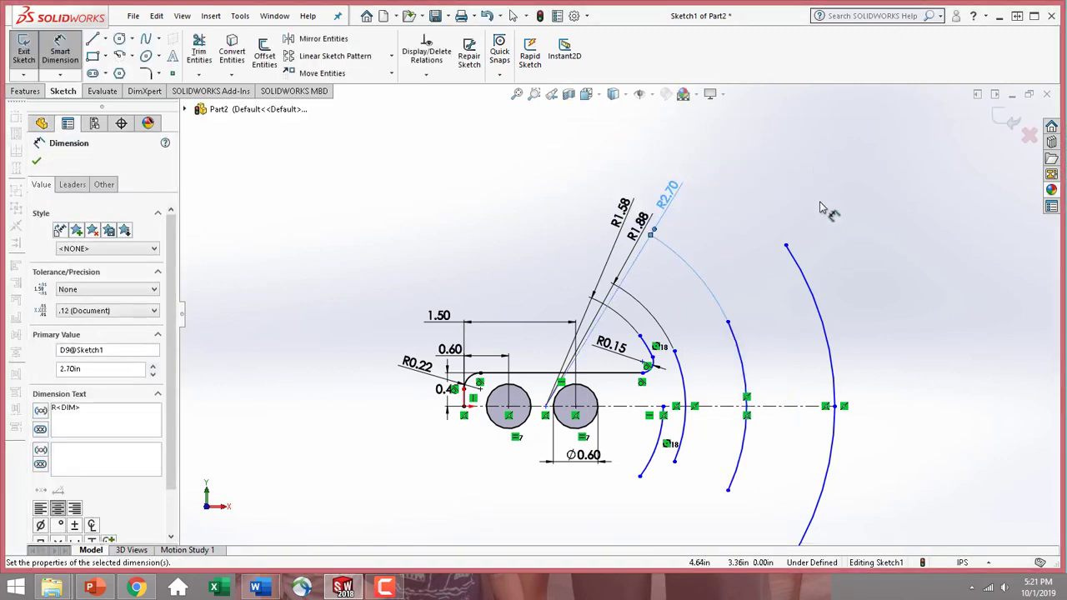
# Dimension the outermost large arc with a radius of 3.00 in and finish dimensioning
pyautogui.click(808, 278)
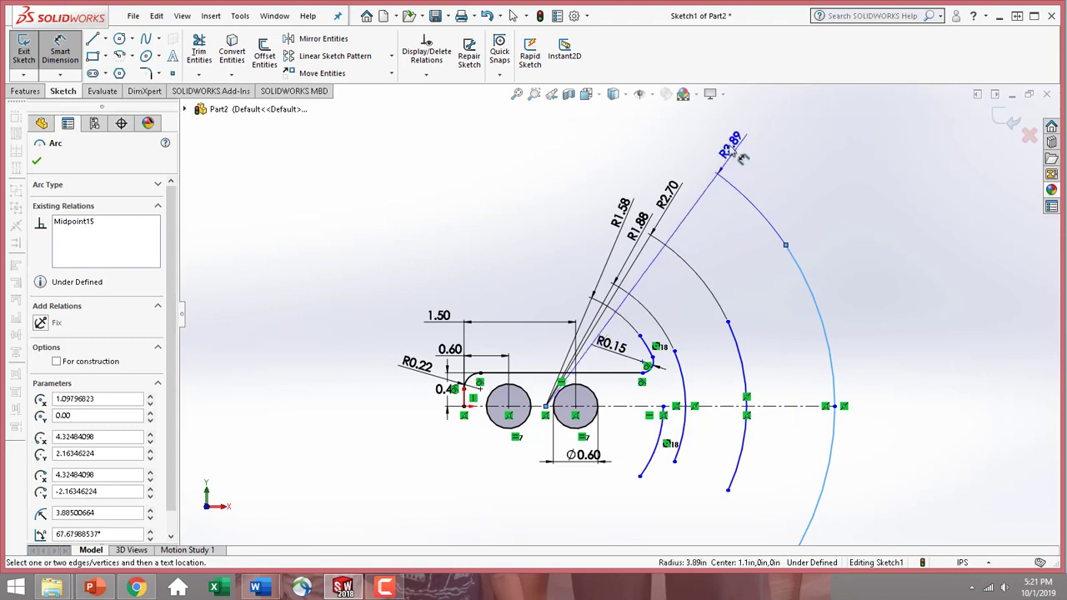
pyautogui.click(724, 148)
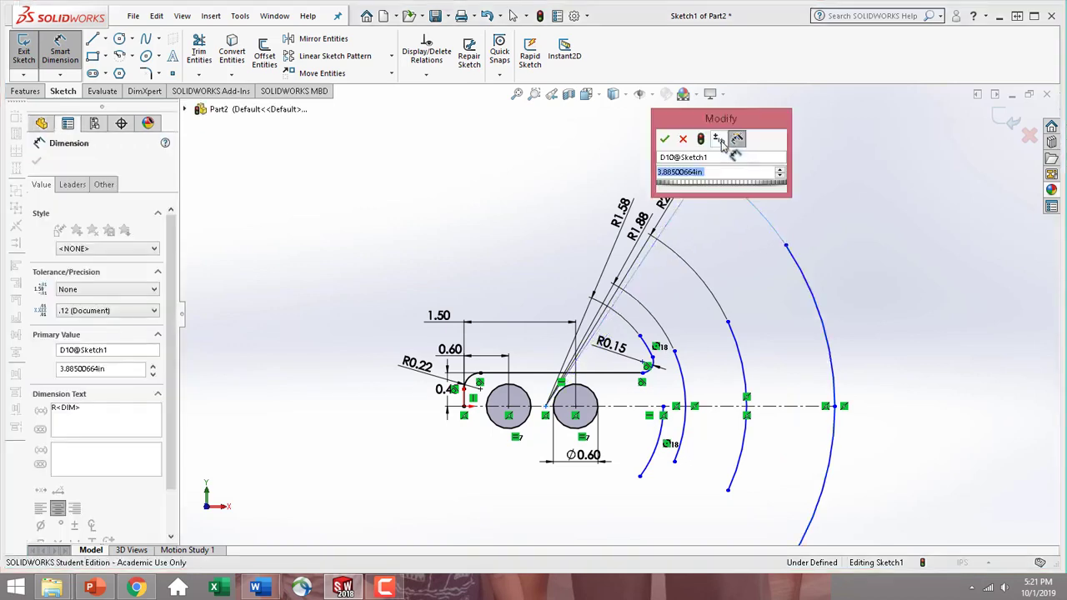
pyautogui.write('3')
pyautogui.press('Return')
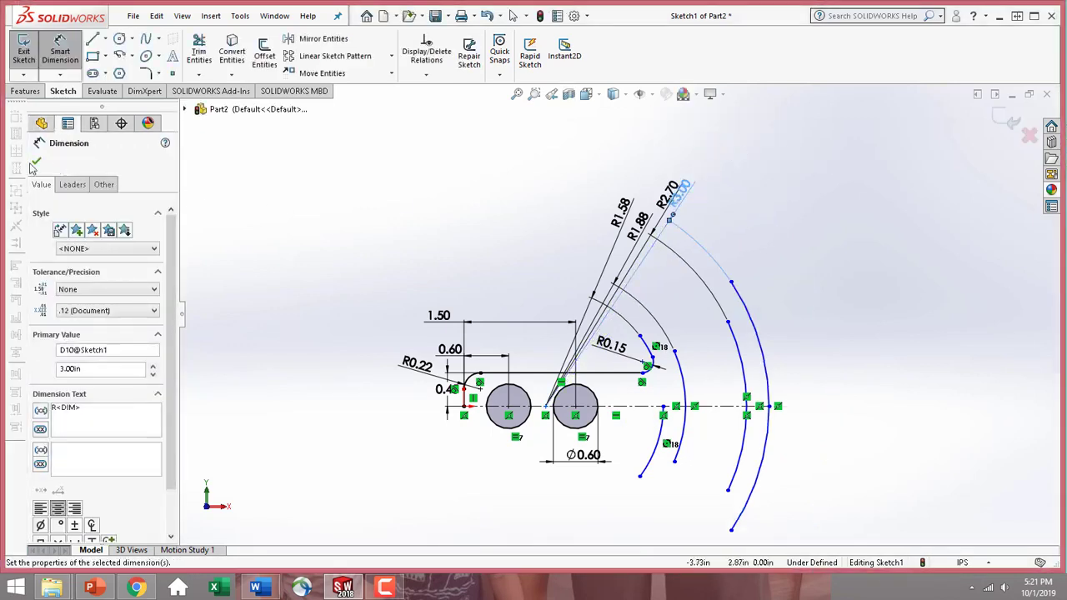
pyautogui.click(36, 163)
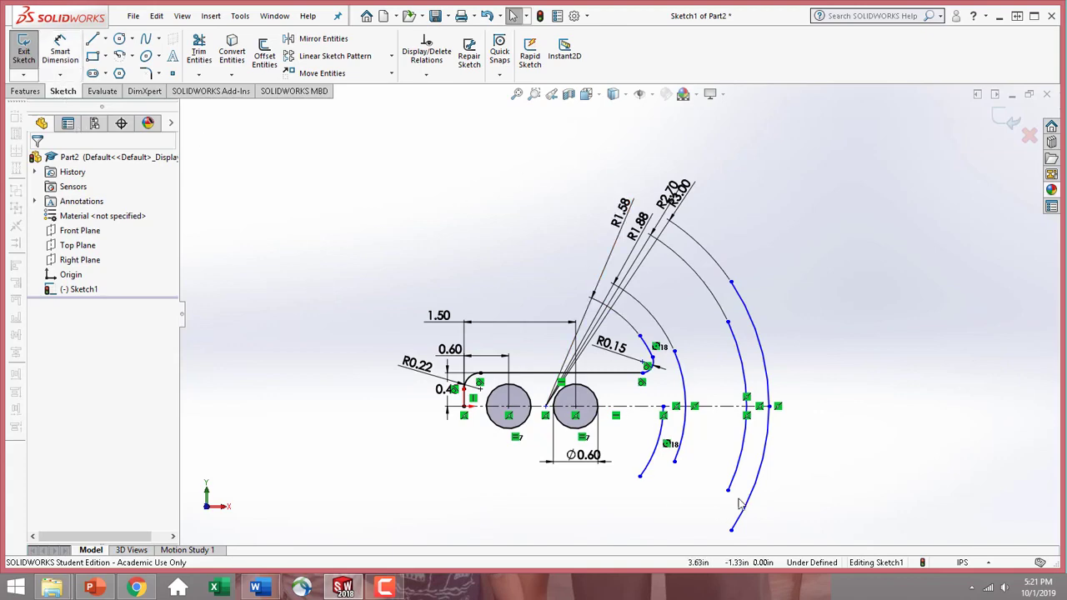
# Add a concentric relation between the three outer large arcs and both remnants of the R1.58 arc
pyautogui.scroll(-5, 751, 343)
pyautogui.scroll(4, 804, 423)
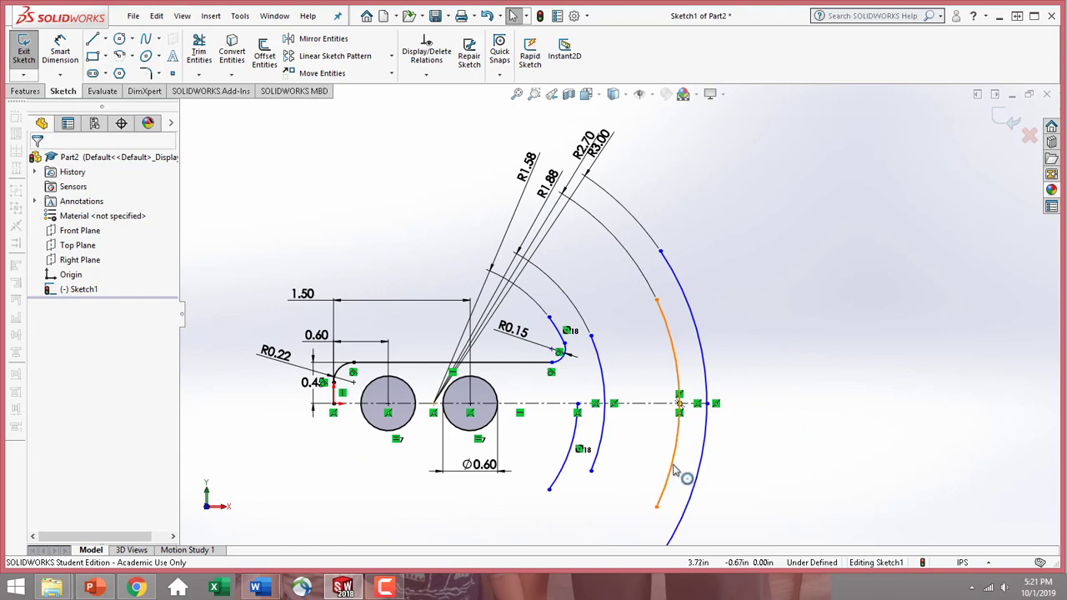
pyautogui.click(677, 471)
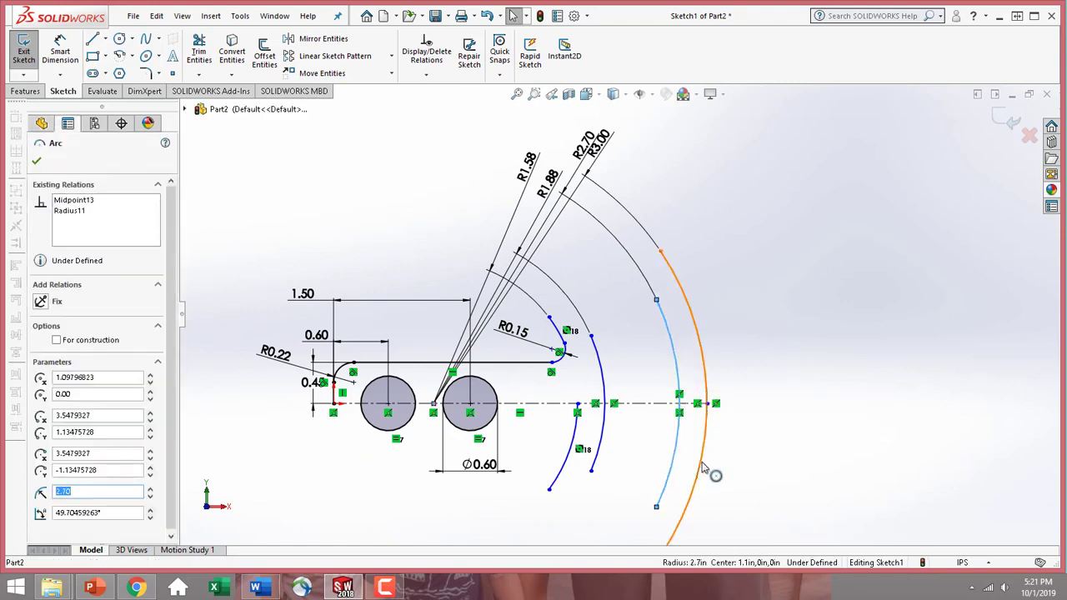
pyautogui.keyDown('ctrl'); pyautogui.click(704, 470); pyautogui.keyUp('ctrl')
pyautogui.keyDown('ctrl'); pyautogui.click(600, 450); pyautogui.keyUp('ctrl')
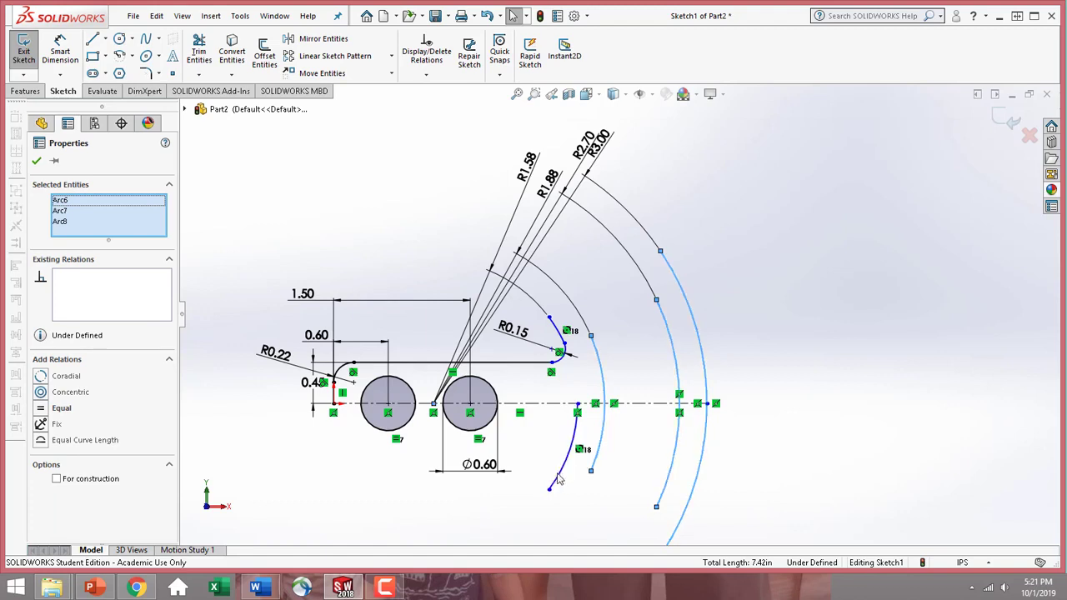
pyautogui.keyDown('ctrl'); pyautogui.click(556, 480); pyautogui.keyUp('ctrl')
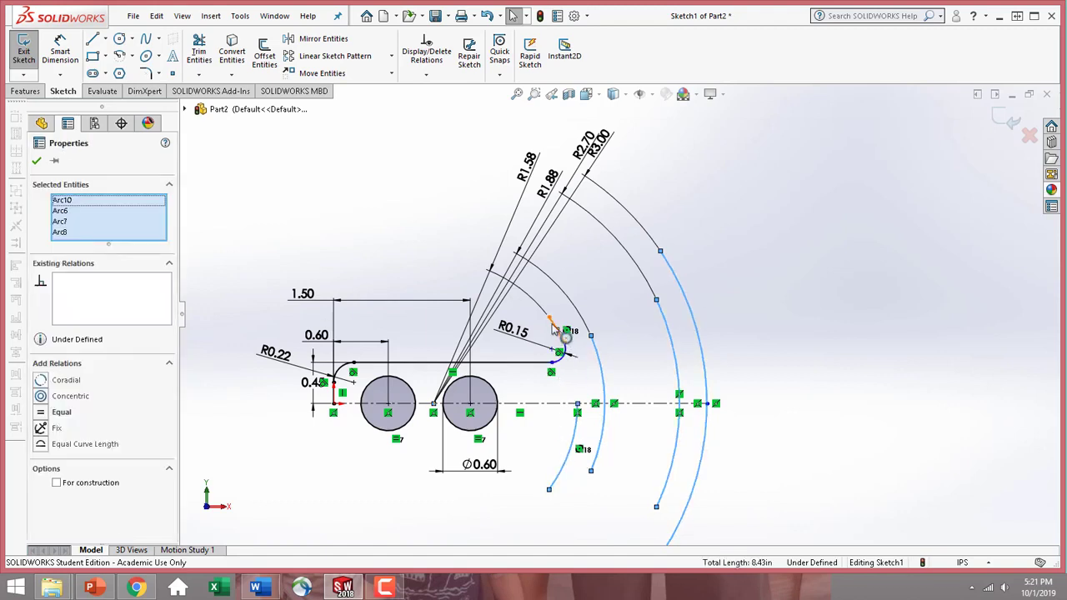
pyautogui.keyDown('ctrl'); pyautogui.click(553, 328); pyautogui.keyUp('ctrl')
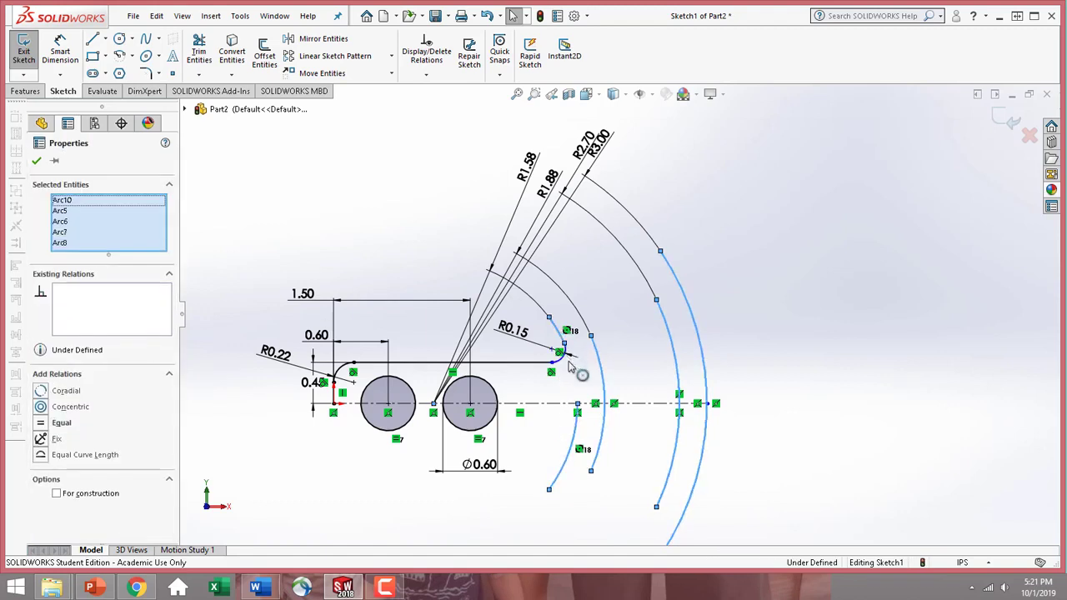
pyautogui.click(40, 407)
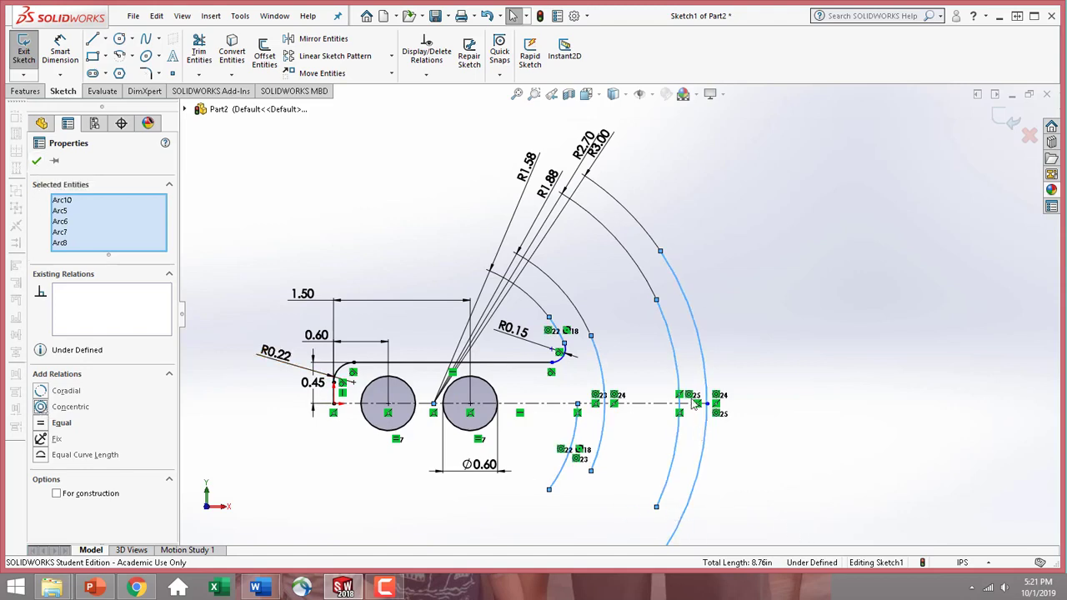
pyautogui.click(36, 162)
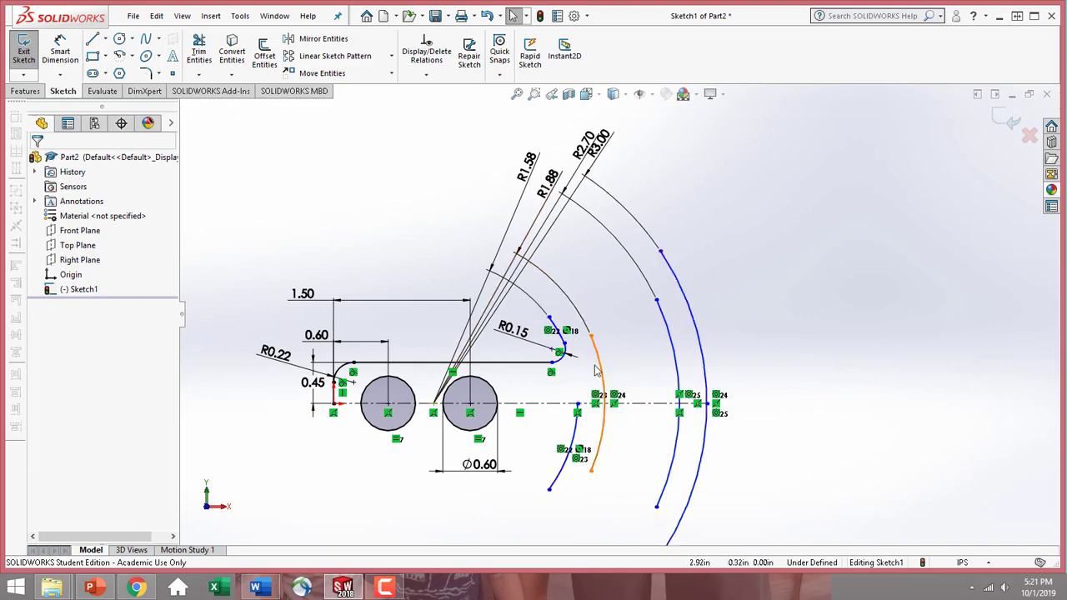
# Sketch an angled centerline about 2.57 in long, at about 28°, from the large arcs' common center up to the right
pyautogui.scroll(-5, 566, 376)
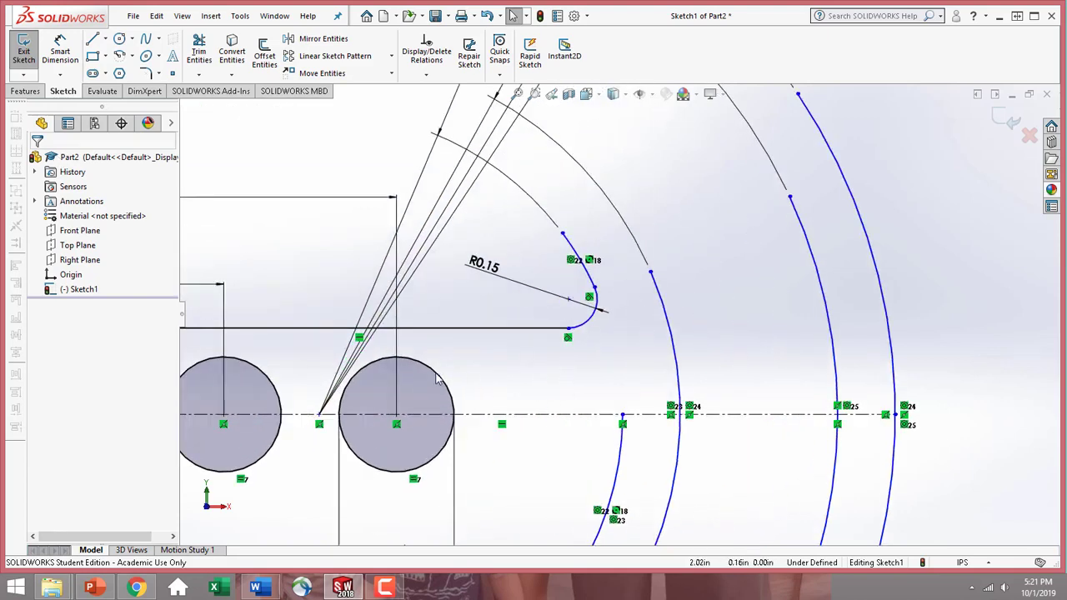
pyautogui.click(105, 39)
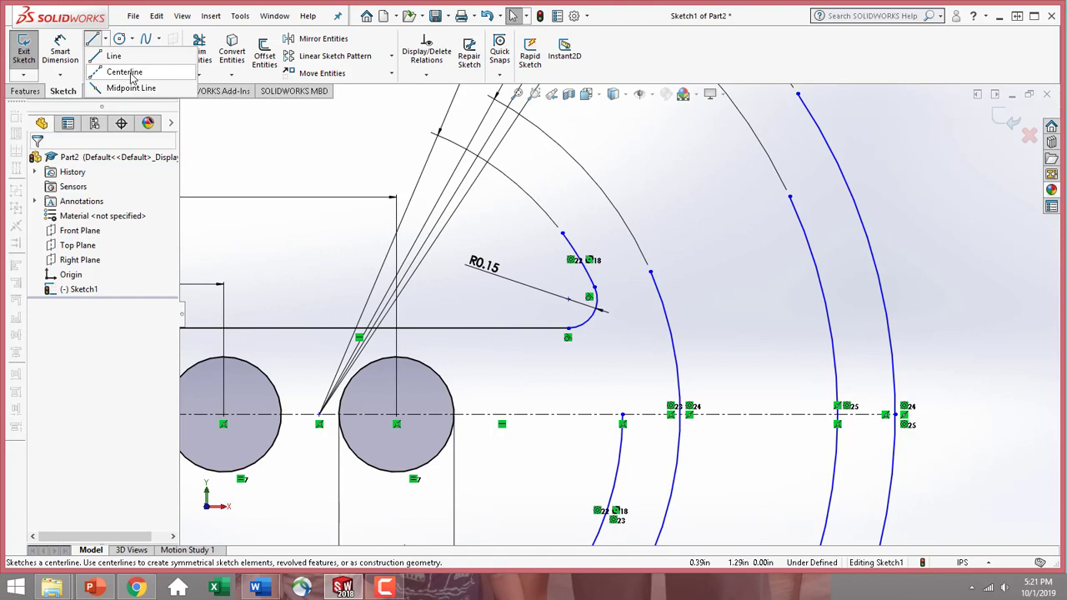
pyautogui.click(125, 72)
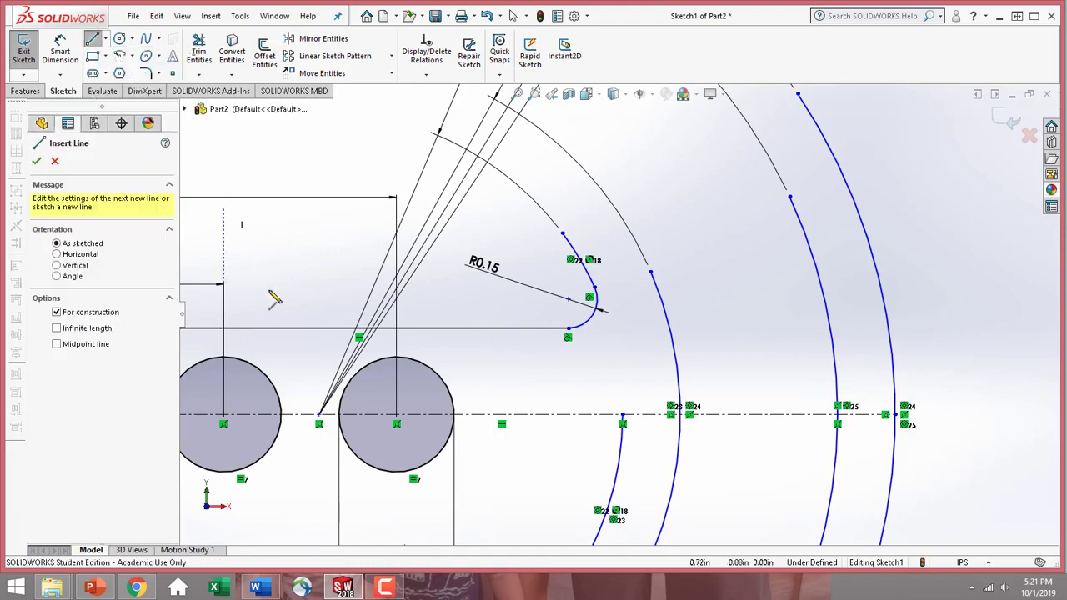
pyautogui.click(320, 414)
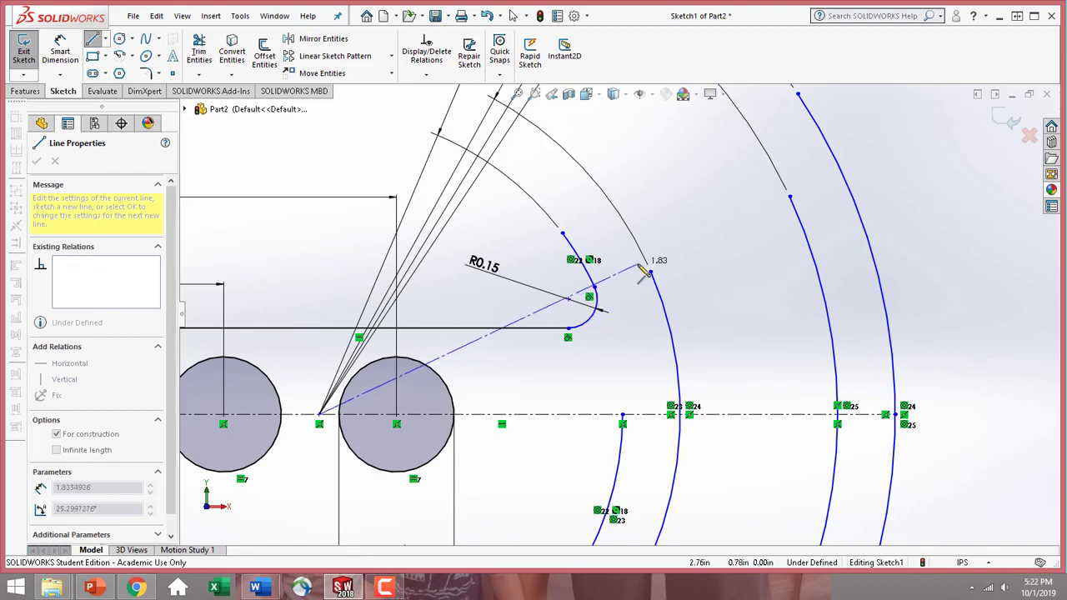
pyautogui.click(752, 180)
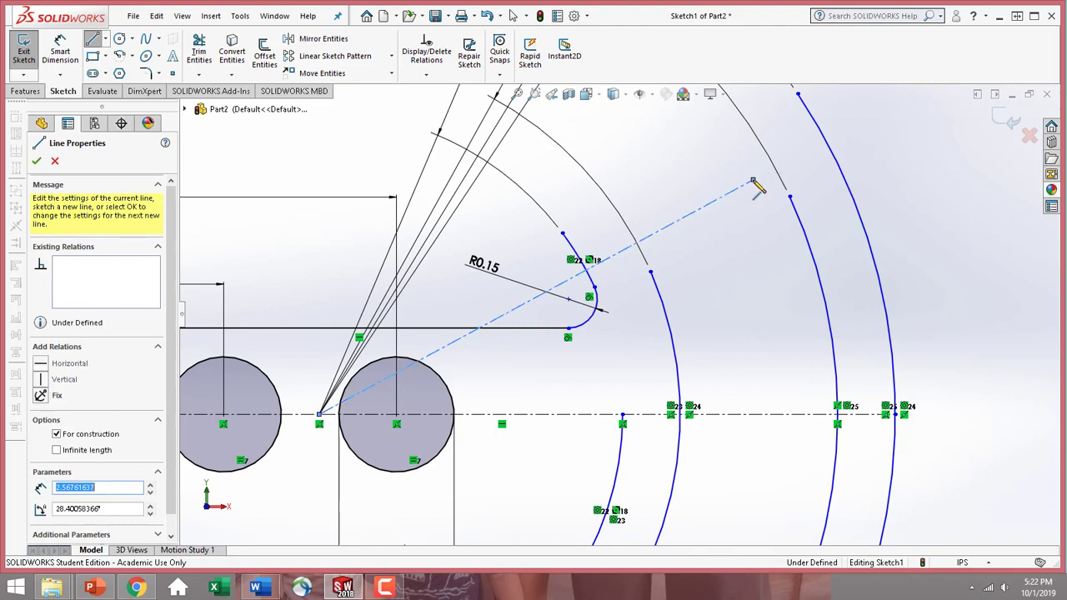
pyautogui.click(94, 43)
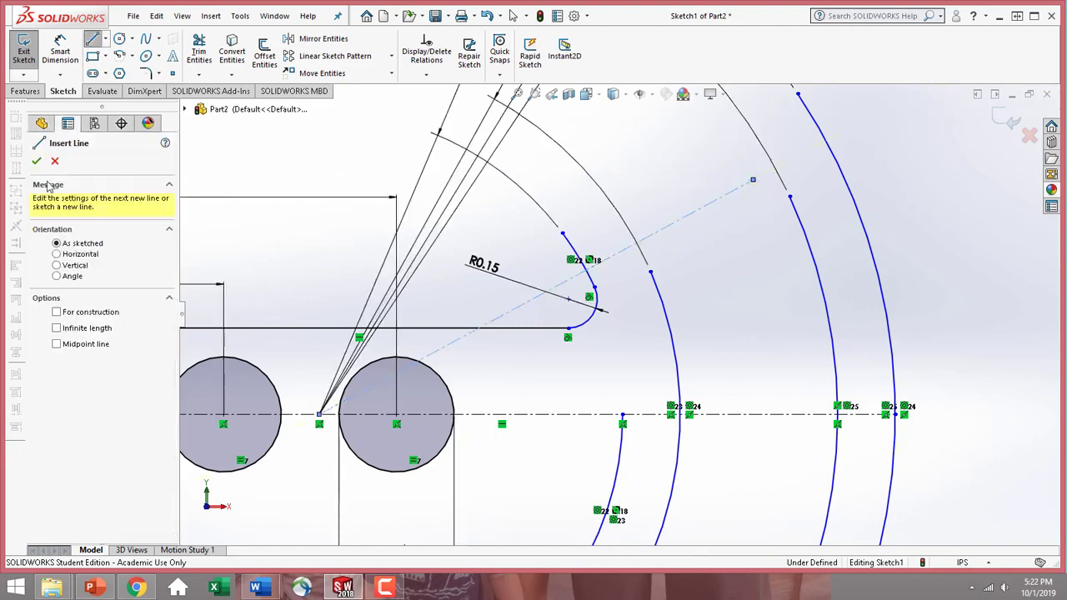
pyautogui.click(55, 161)
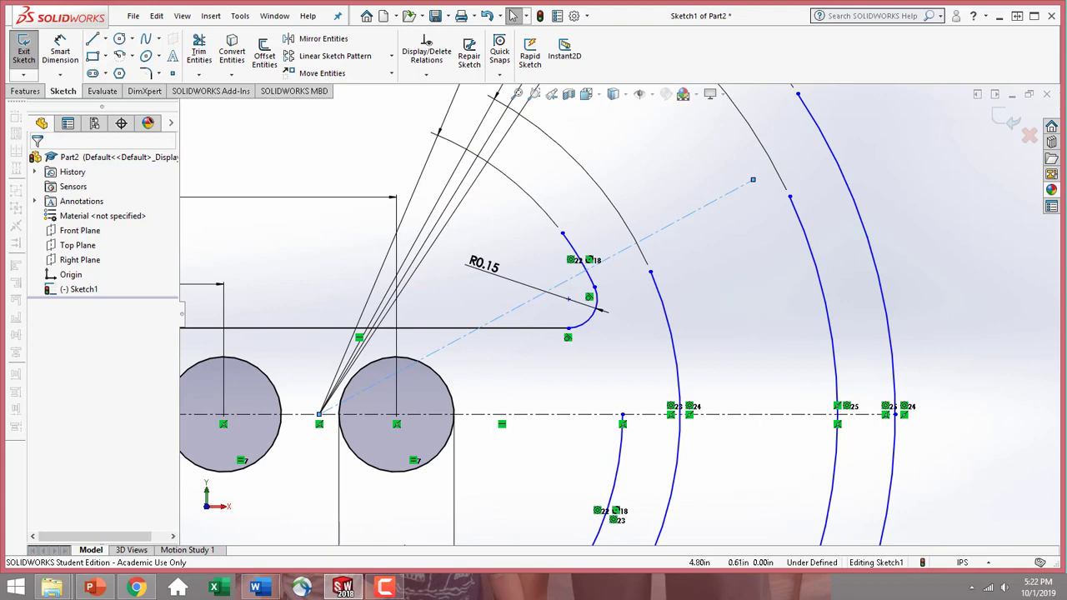
# Join the upper ends of the R1.58 and R3.00 arcs with a tangent arc about R0.44, a slanted line and a tangent arc about R0.34
pyautogui.scroll(5, 600, 310)
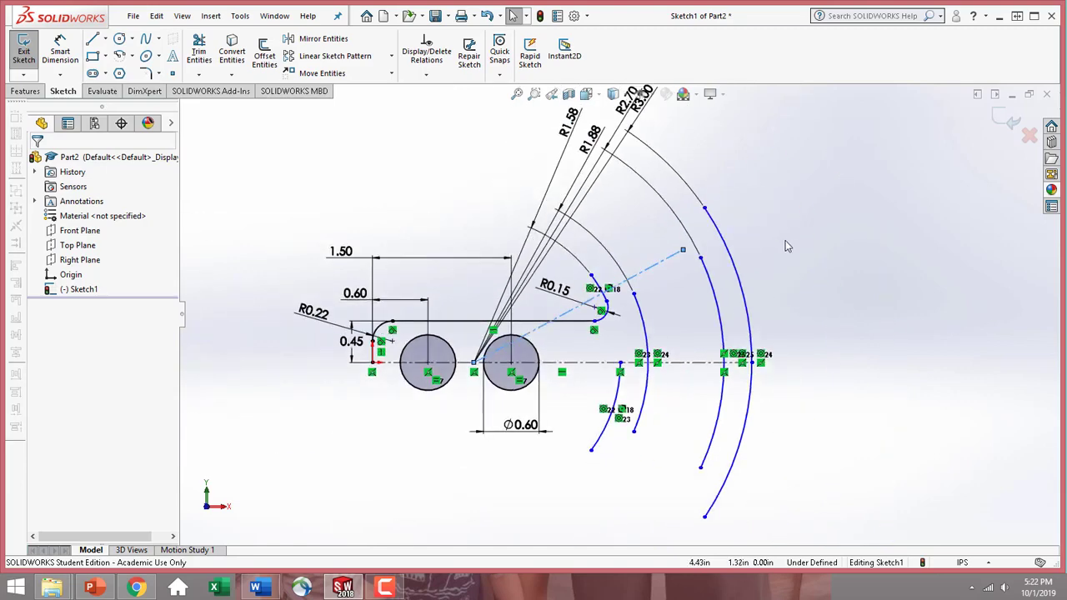
pyautogui.scroll(-3, 227, 201)
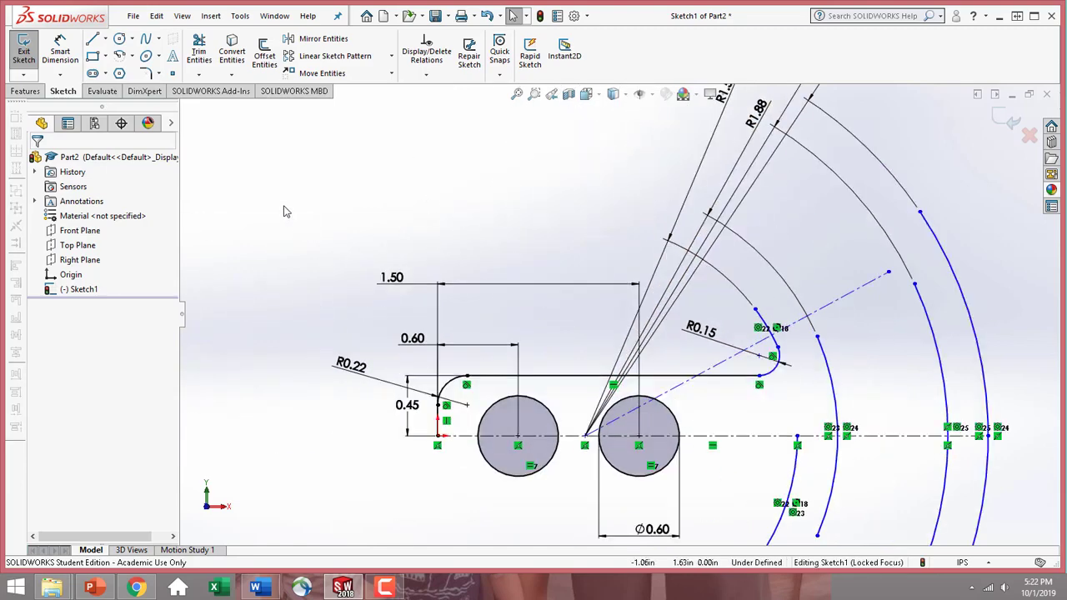
pyautogui.click(93, 42)
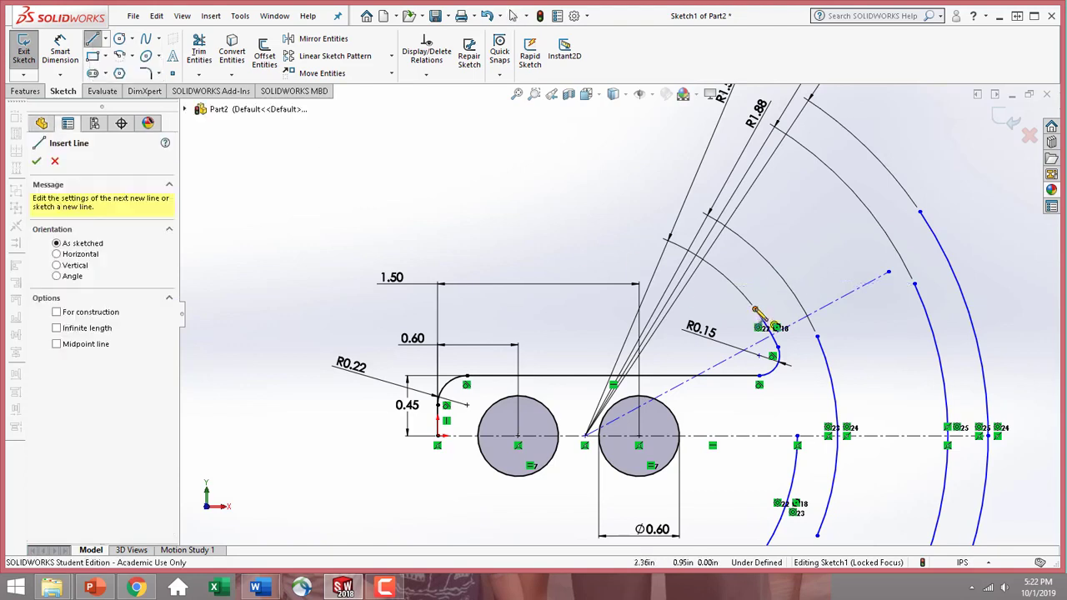
pyautogui.click(754, 306)
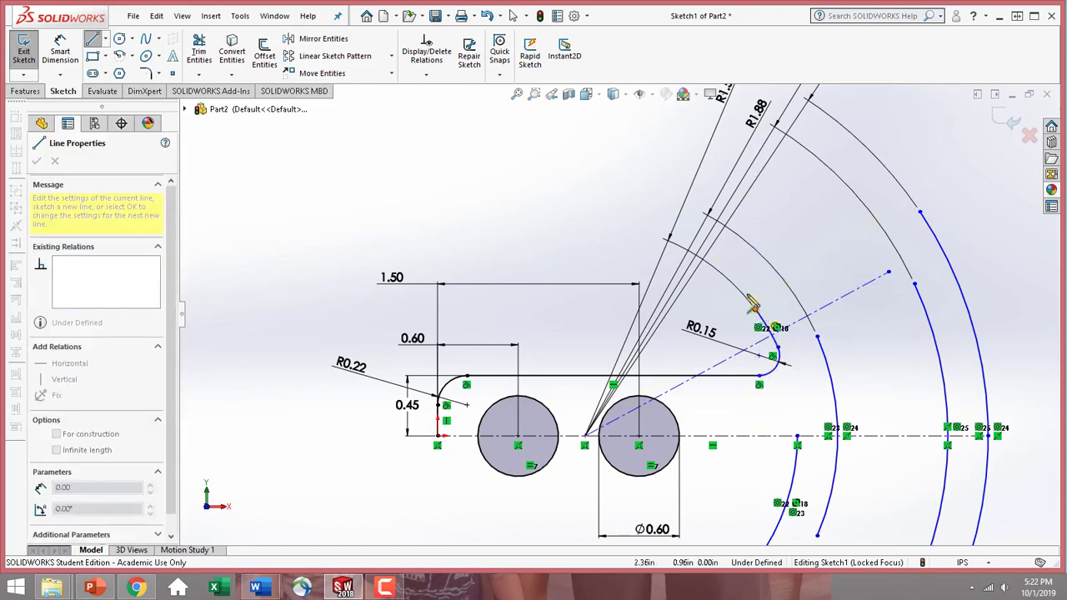
pyautogui.click(755, 238)
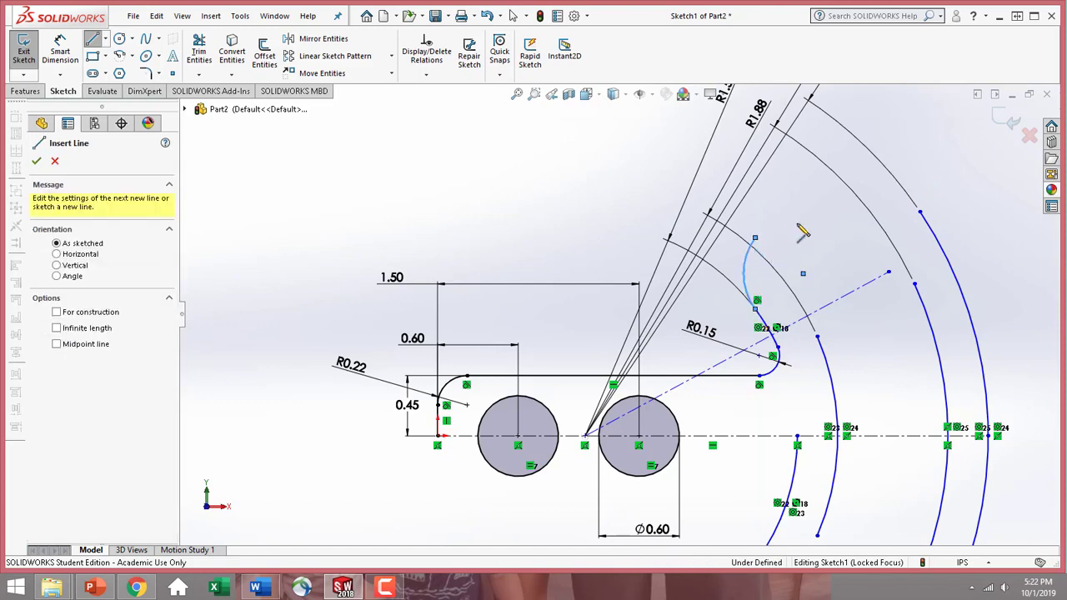
pyautogui.click(851, 182)
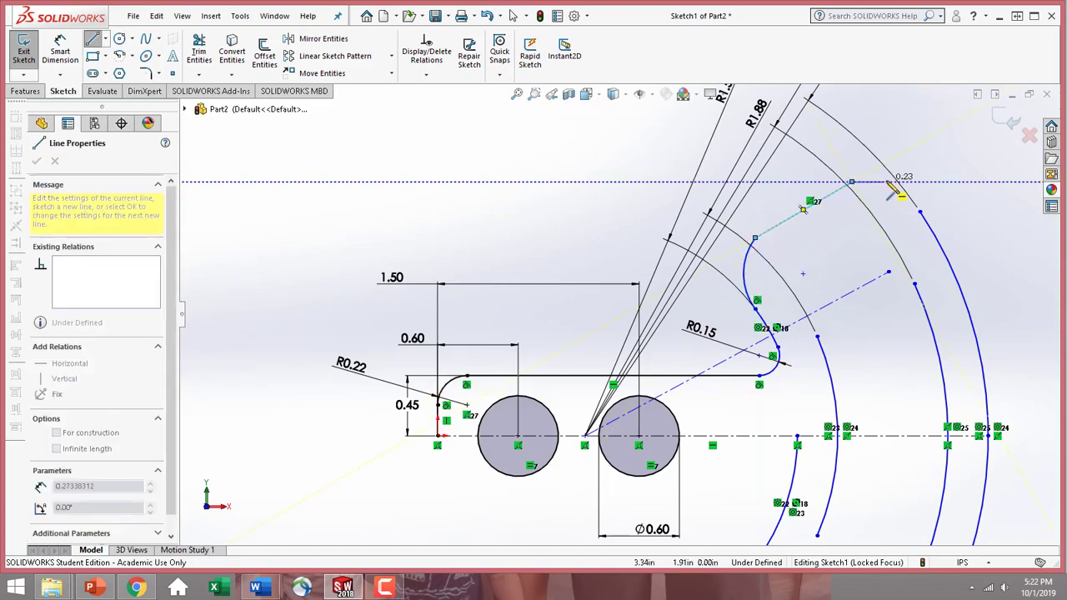
pyautogui.click(920, 211)
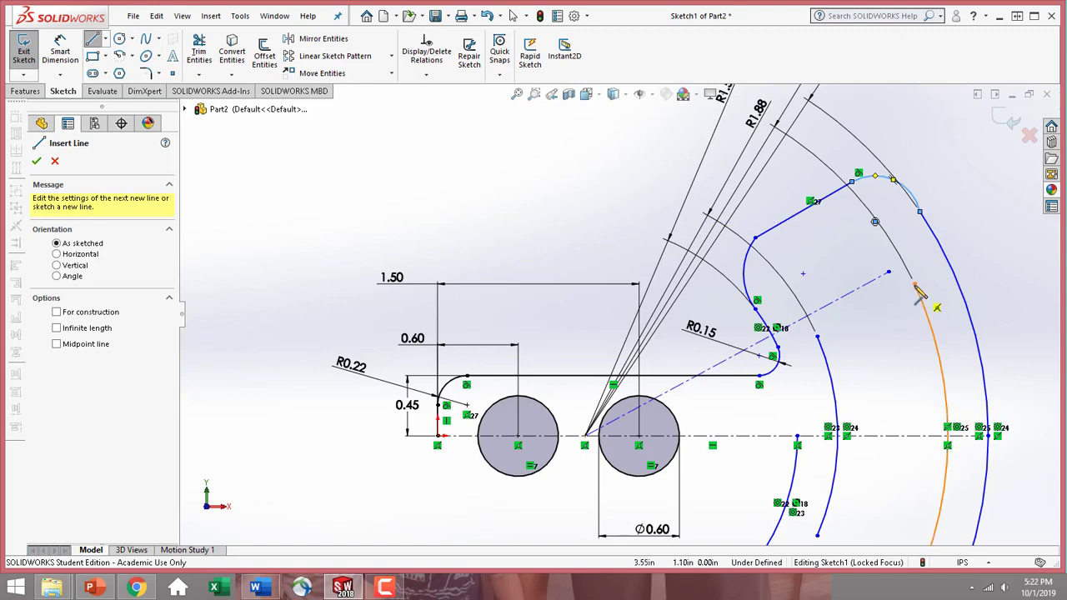
# Join the upper ends of the R1.88 and R2.70 arcs with an arc about R0.18, a line about 0.43 in along the angled centerline, and a second arc
pyautogui.click(817, 338)
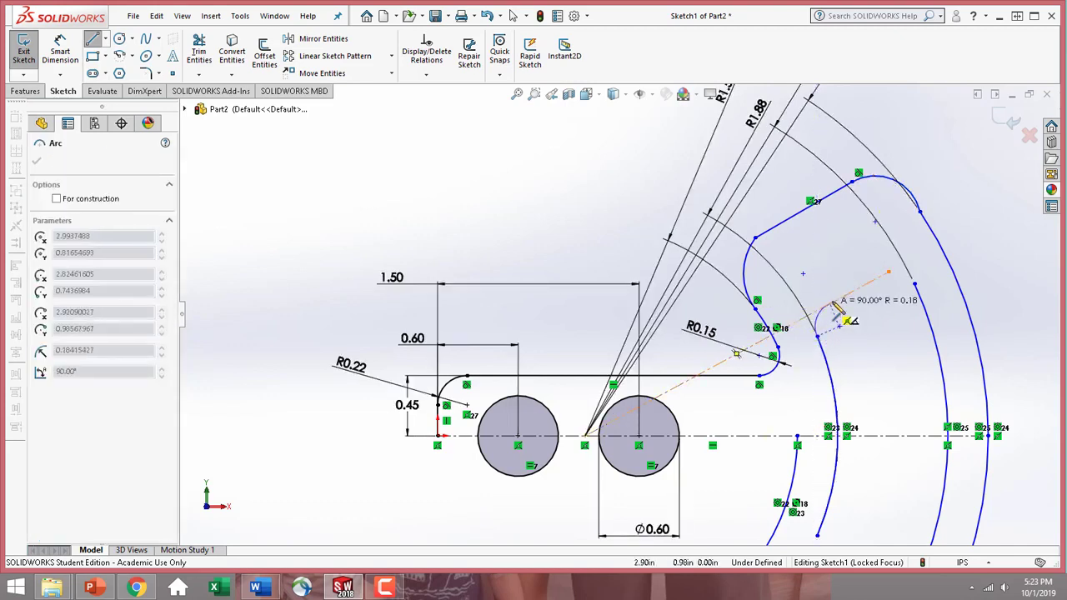
pyautogui.click(833, 305)
pyautogui.click(881, 276)
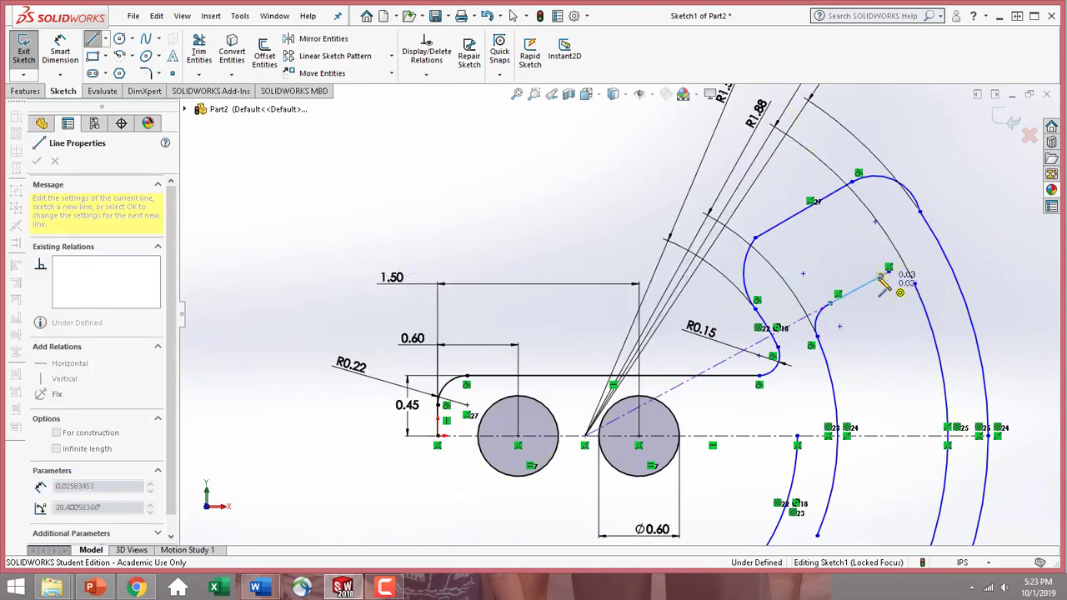
pyautogui.click(915, 283)
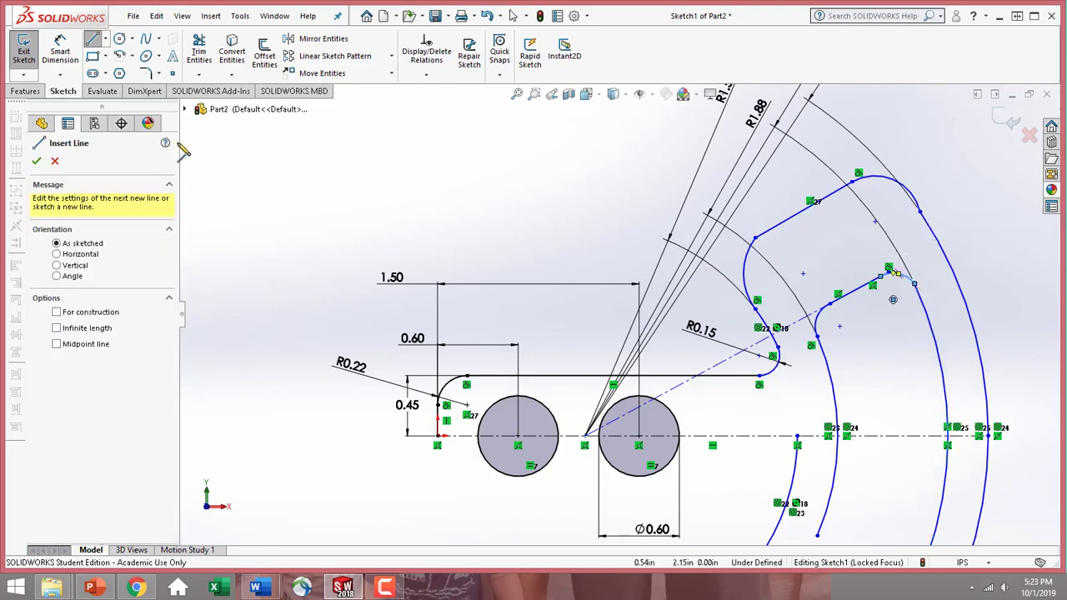
pyautogui.click(37, 162)
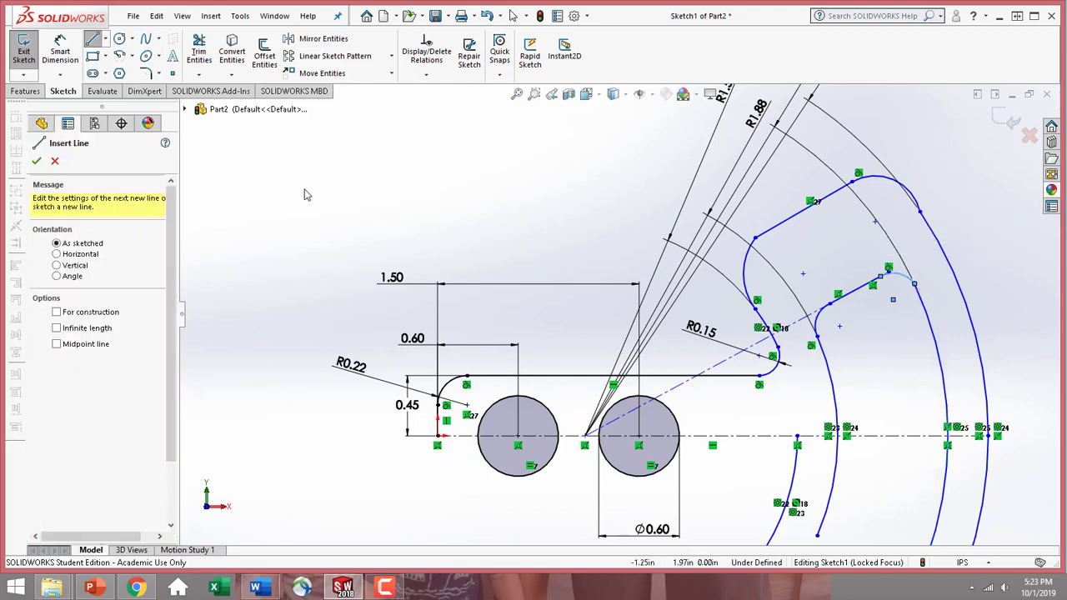
pyautogui.click(37, 161)
# Add a tangent relation between the arc about R0.44 above the R1.58 arc and the outer slanted line
pyautogui.scroll(-1, 837, 364)
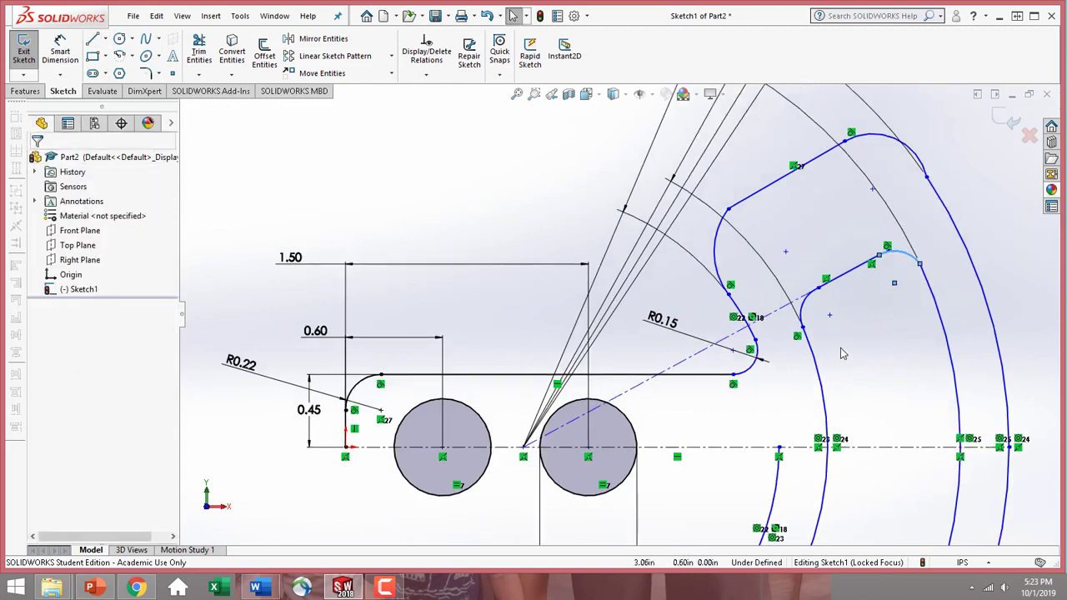
pyautogui.scroll(-2, 844, 245)
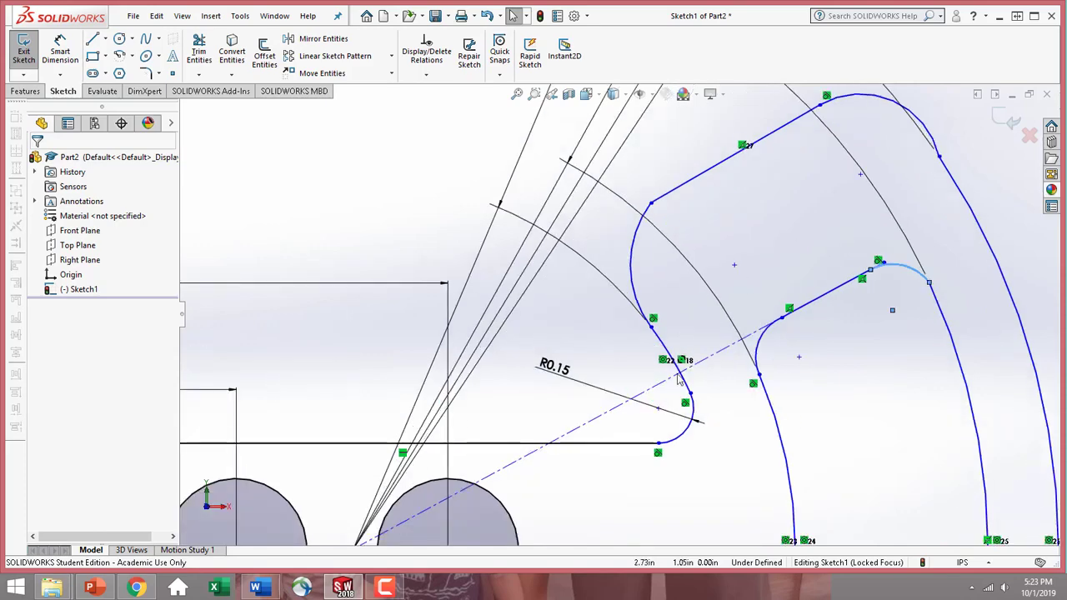
pyautogui.scroll(-2, 696, 258)
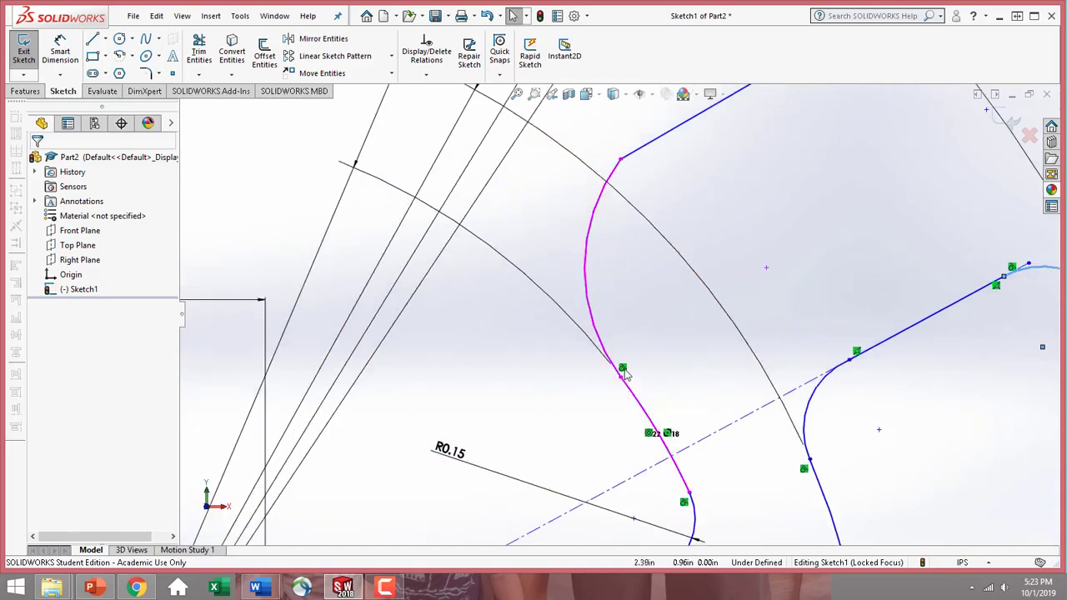
pyautogui.scroll(3, 674, 486)
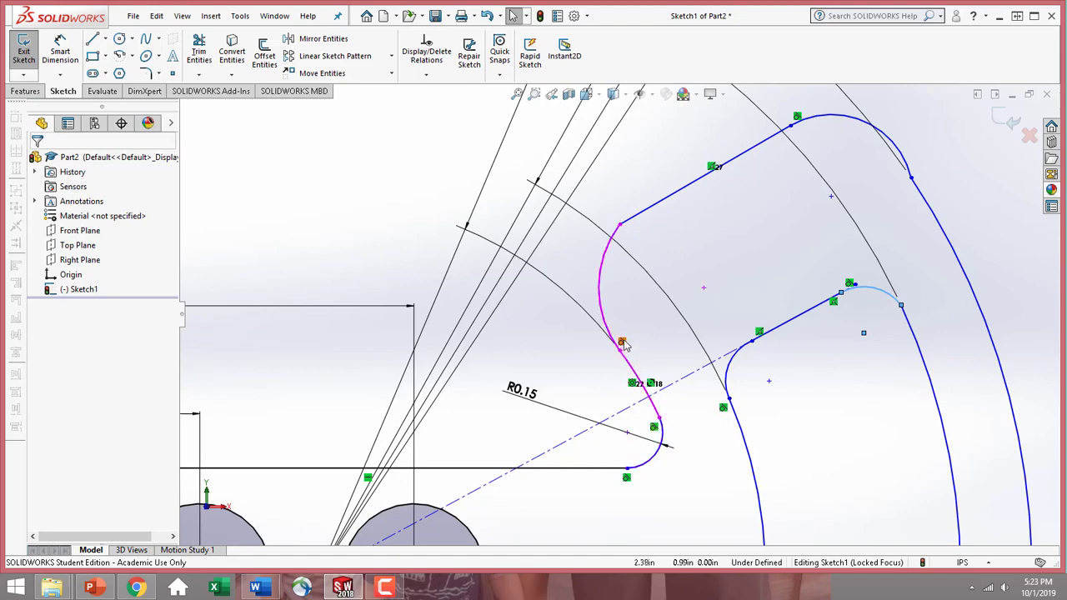
pyautogui.click(617, 240)
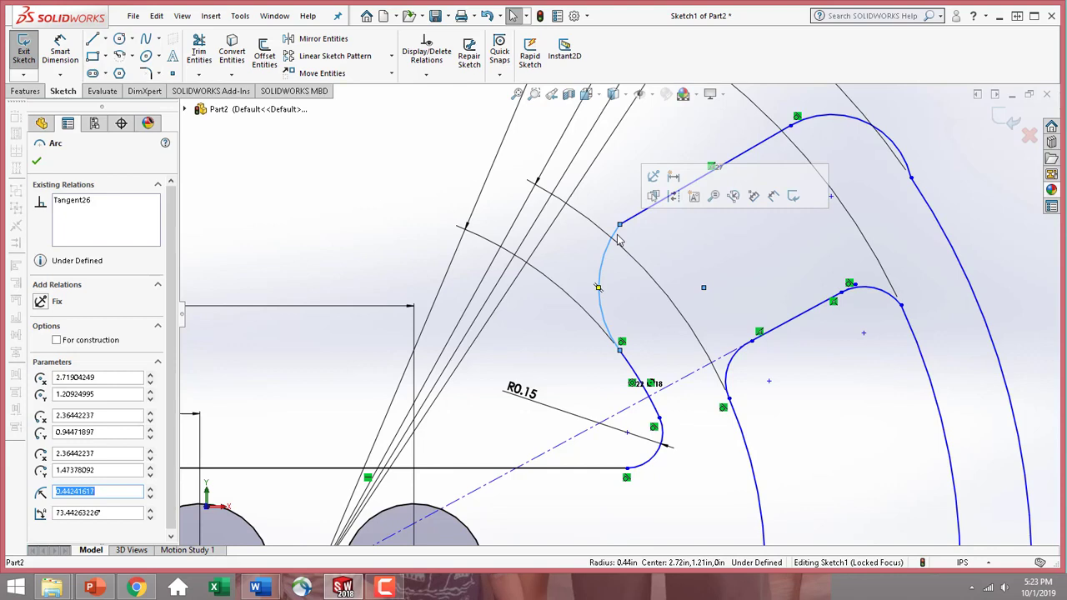
pyautogui.keyDown('ctrl'); pyautogui.click(636, 216); pyautogui.keyUp('ctrl')
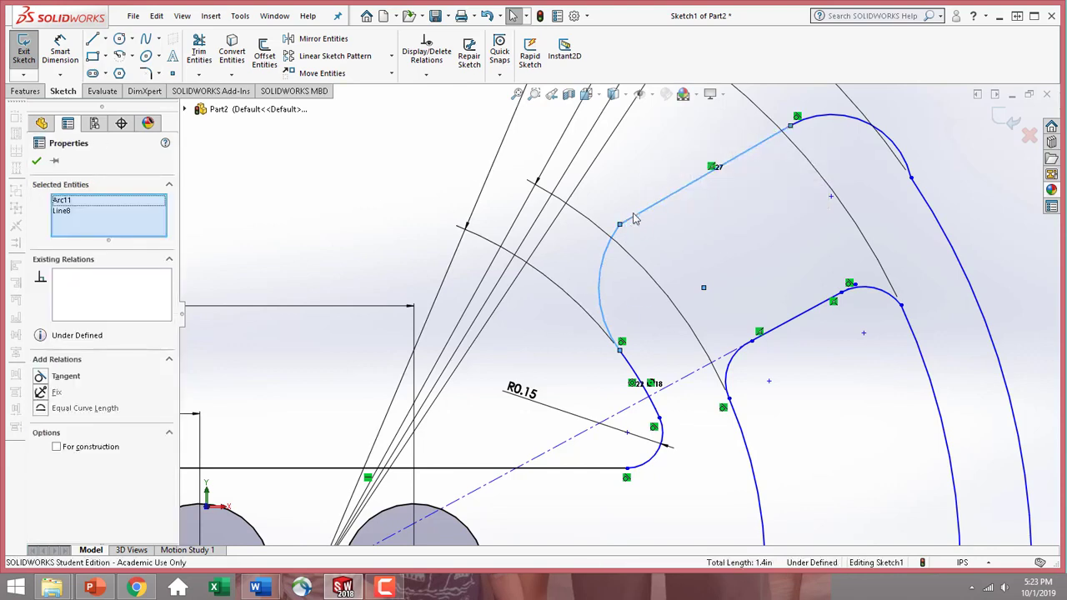
pyautogui.click(42, 376)
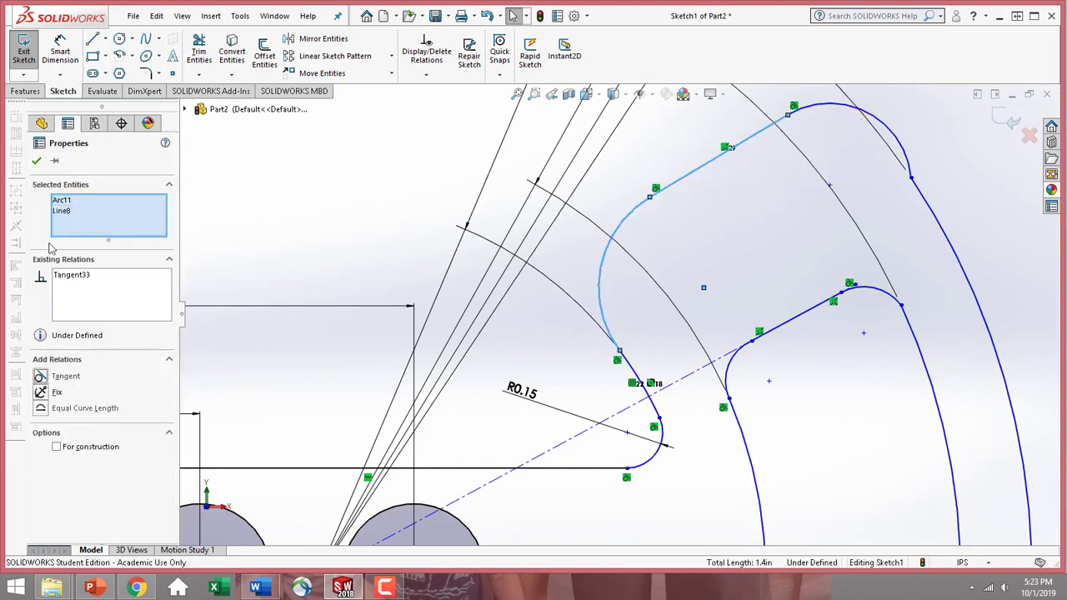
pyautogui.click(35, 162)
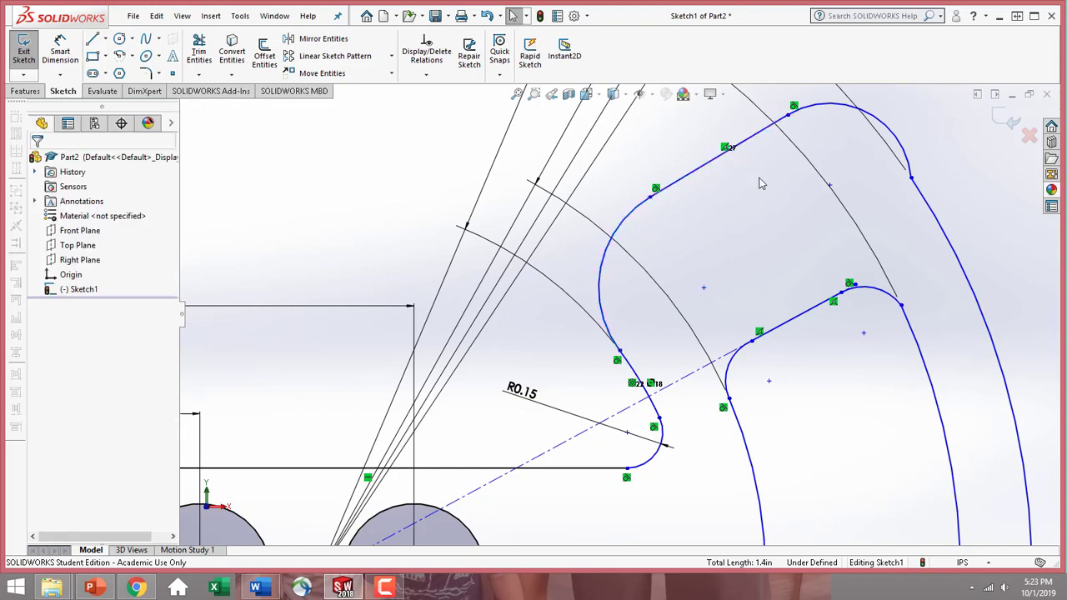
# Add a tangent relation between the outer upper corner arc and the large R3.00 arc
pyautogui.scroll(3, 760, 184)
pyautogui.scroll(-4, 700, 208)
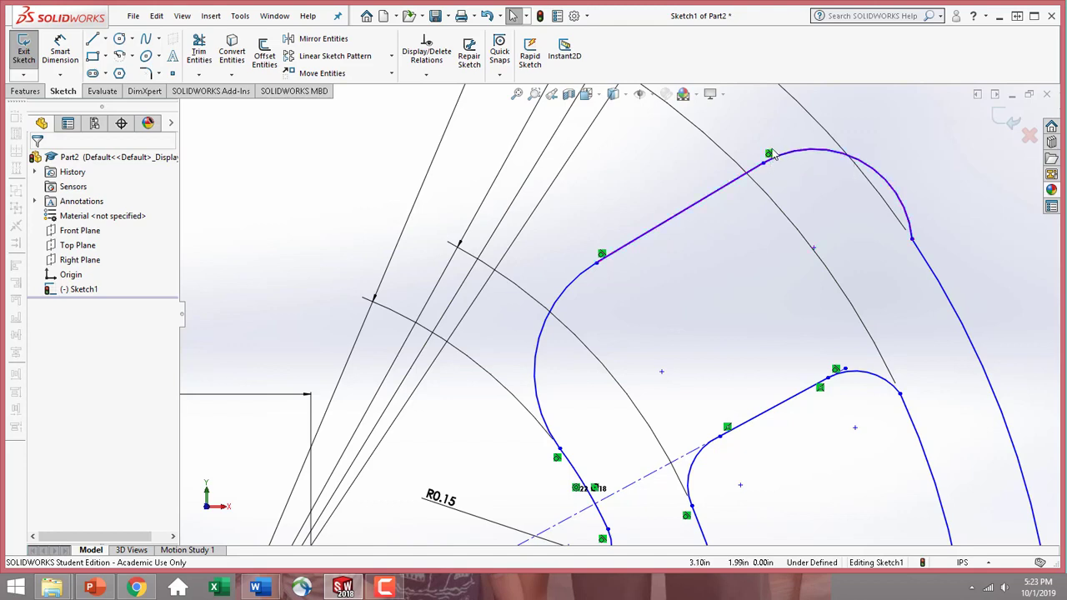
pyautogui.click(910, 231)
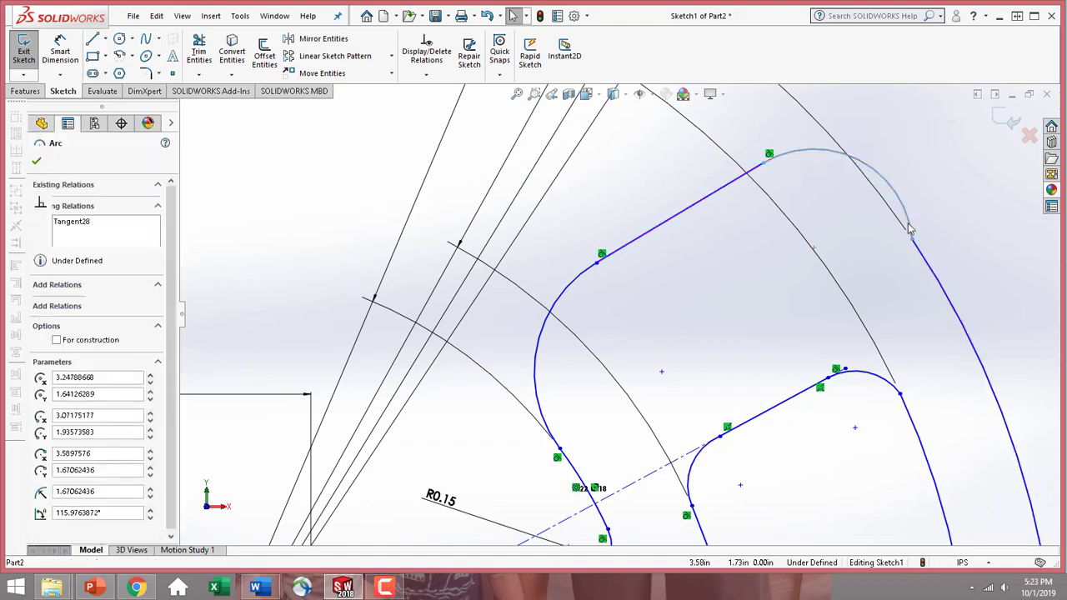
pyautogui.keyDown('ctrl'); pyautogui.click(932, 270); pyautogui.keyUp('ctrl')
pyautogui.click(40, 392)
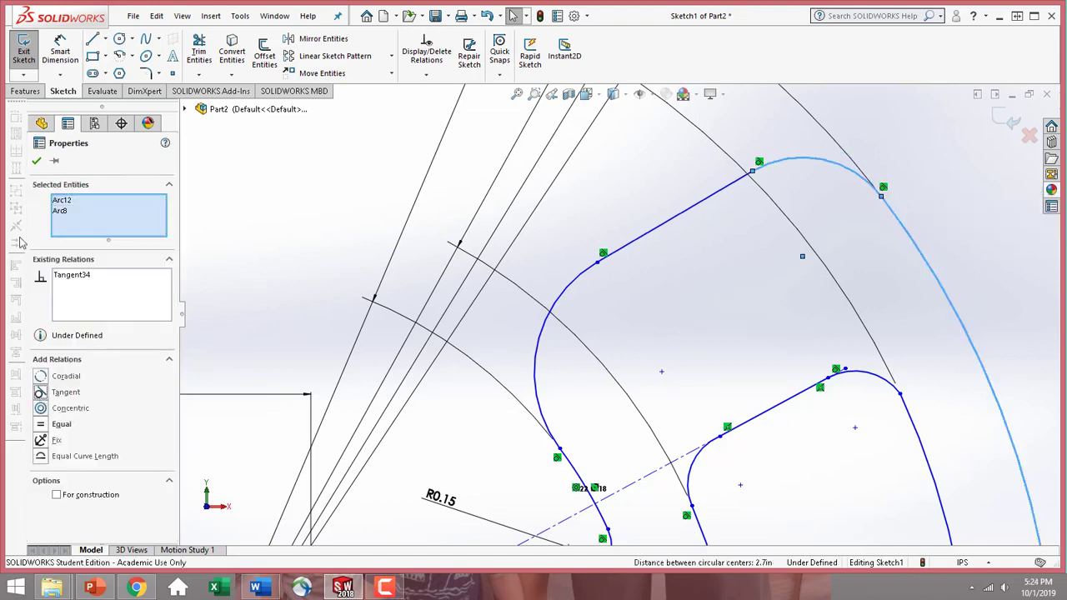
pyautogui.click(37, 164)
# Add a tangent relation between the inner slanted line and the small arc joining it to the R1.88 arc
pyautogui.scroll(3, 825, 396)
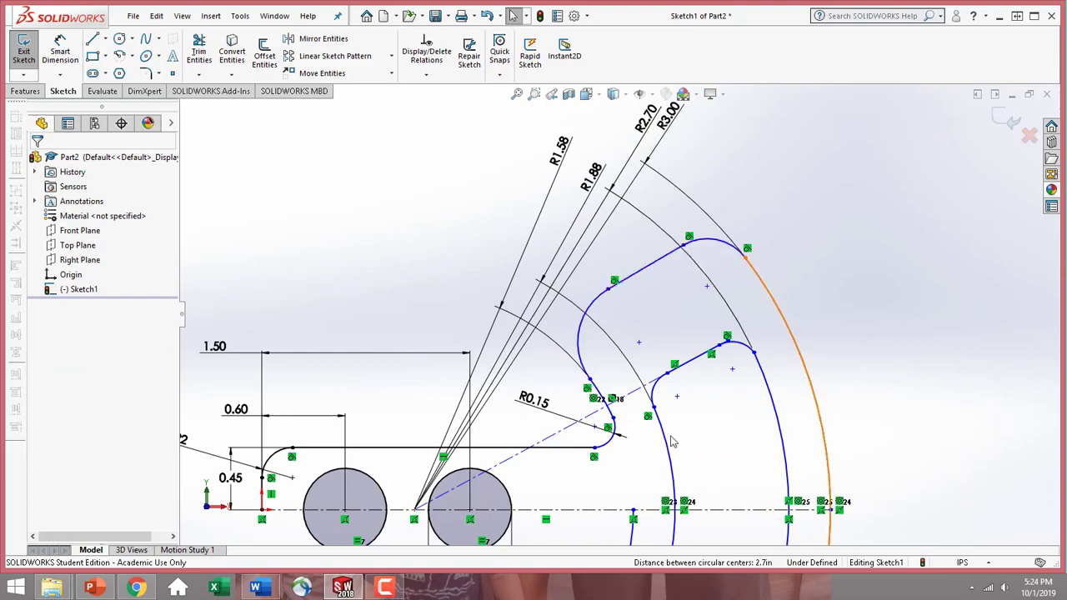
pyautogui.scroll(-4, 673, 442)
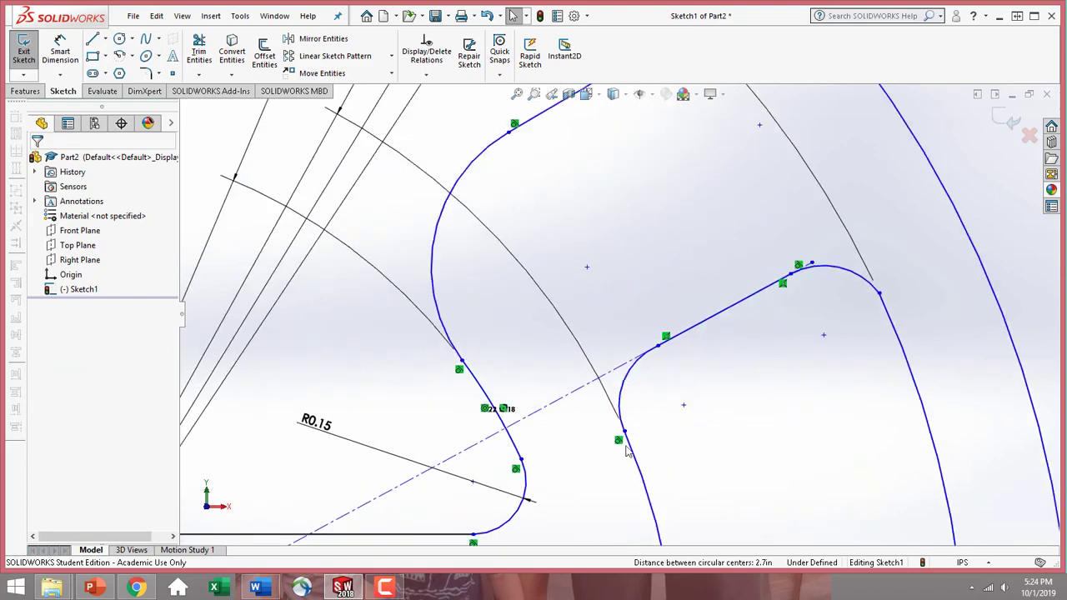
pyautogui.click(696, 332)
pyautogui.click(636, 372)
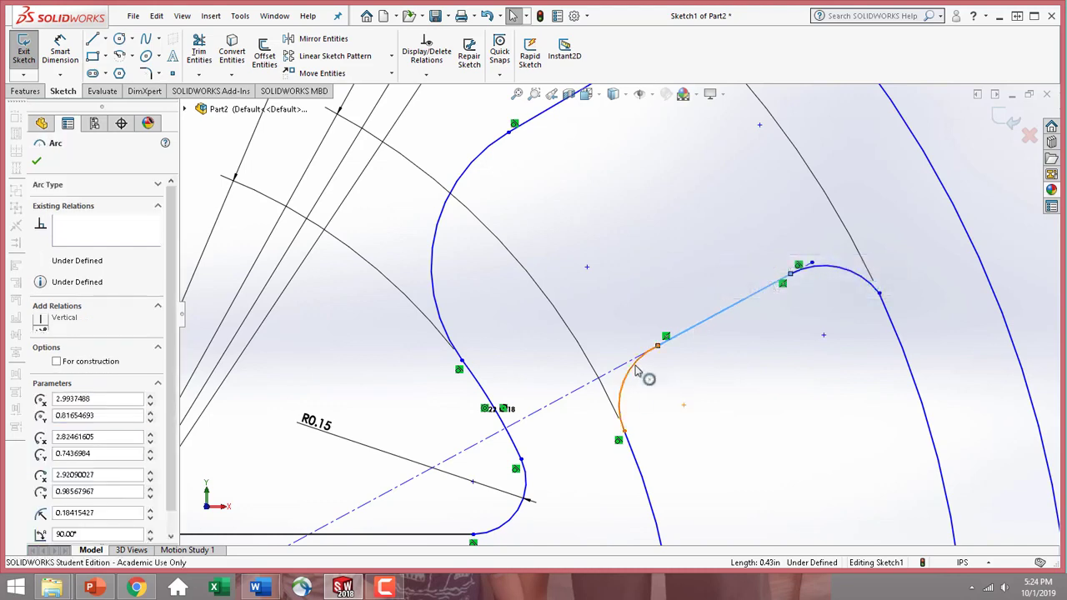
pyautogui.keyDown('ctrl'); pyautogui.click(636, 373); pyautogui.keyUp('ctrl')
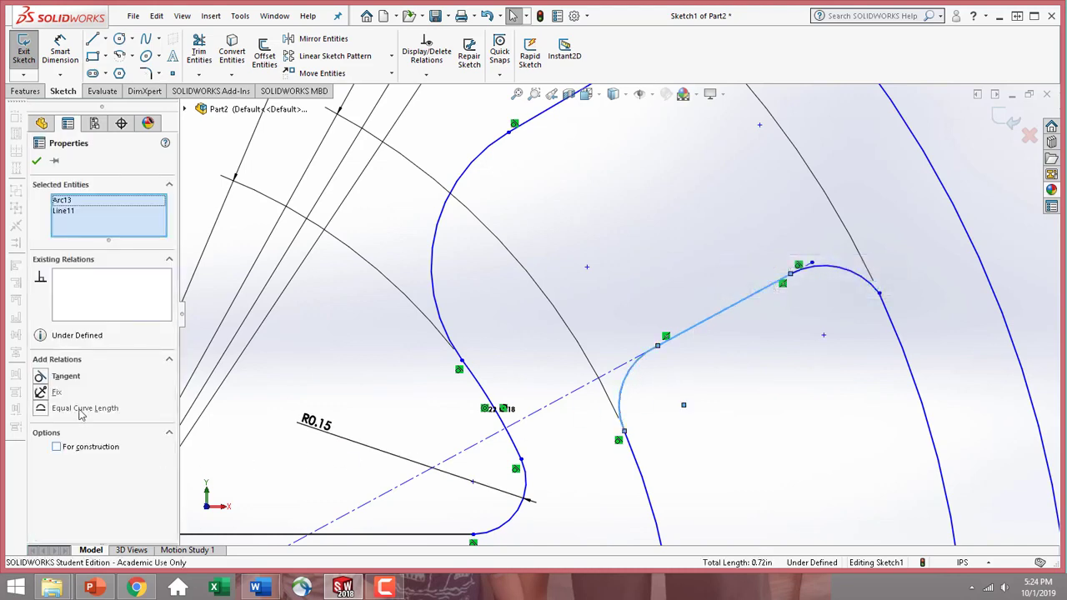
pyautogui.click(37, 161)
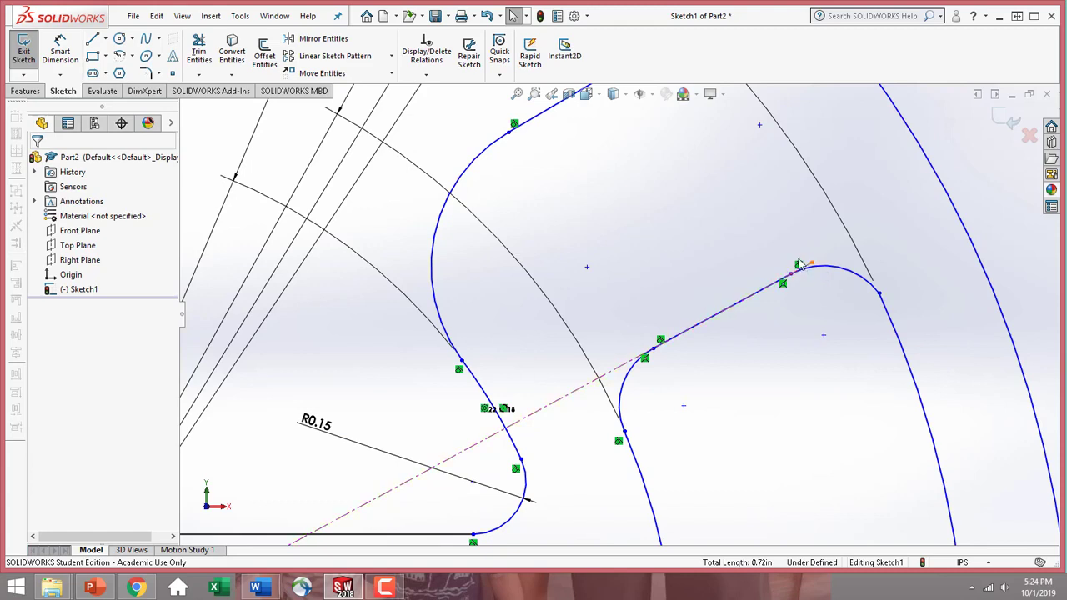
# Add a tangent relation between the inner upper corner arc and the large R2.70 arc
pyautogui.click(888, 316)
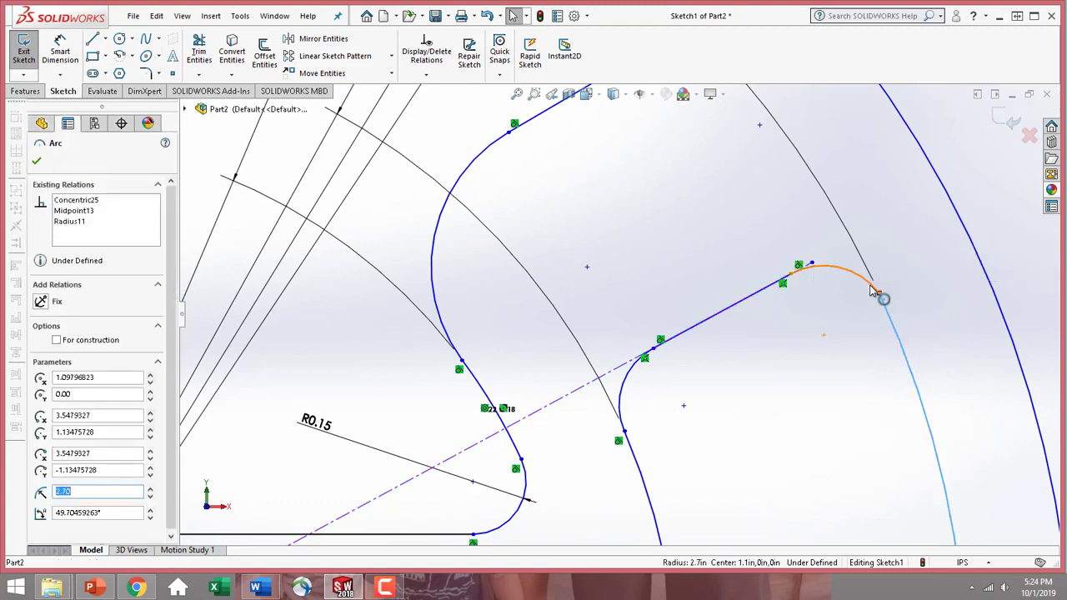
pyautogui.keyDown('ctrl'); pyautogui.click(879, 293); pyautogui.keyUp('ctrl')
pyautogui.click(63, 392)
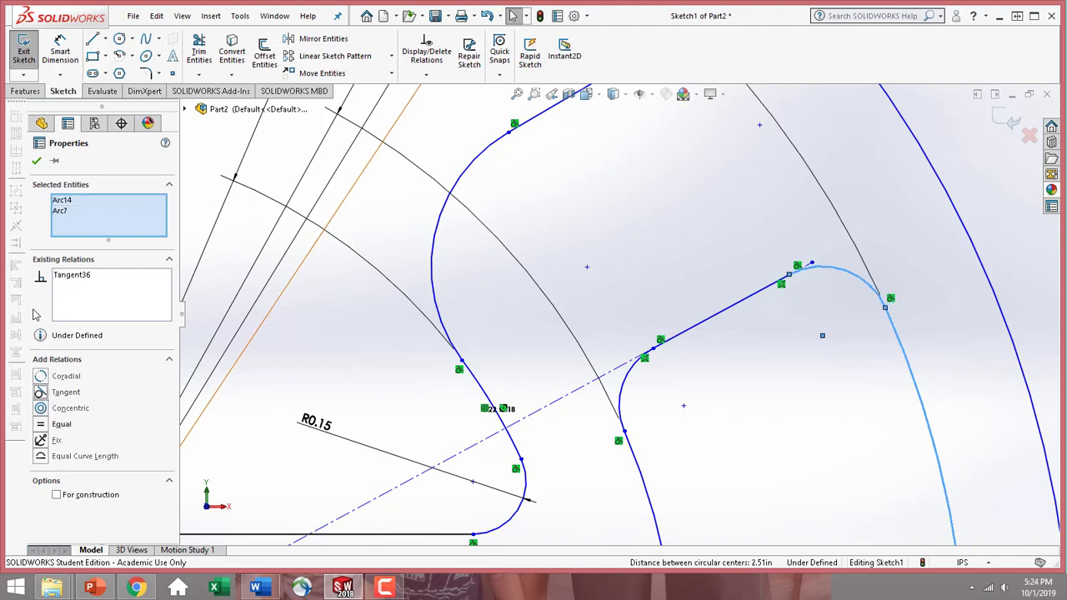
pyautogui.click(38, 162)
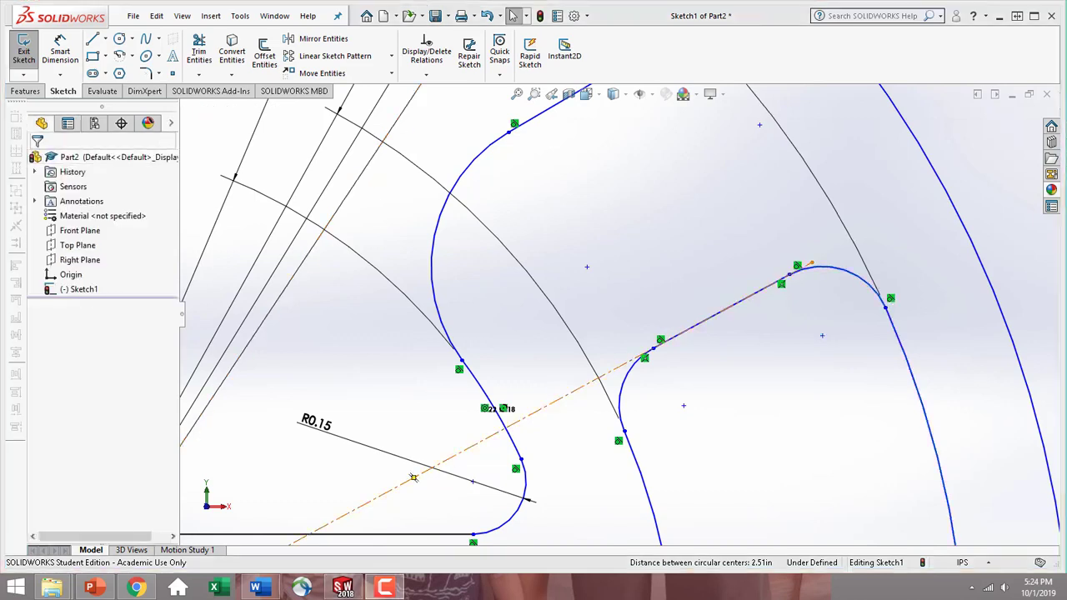
# Make the inner slanted line collinear with the angled centerline and move the centerline's upper endpoint onto the line's upper end
pyautogui.click(690, 334)
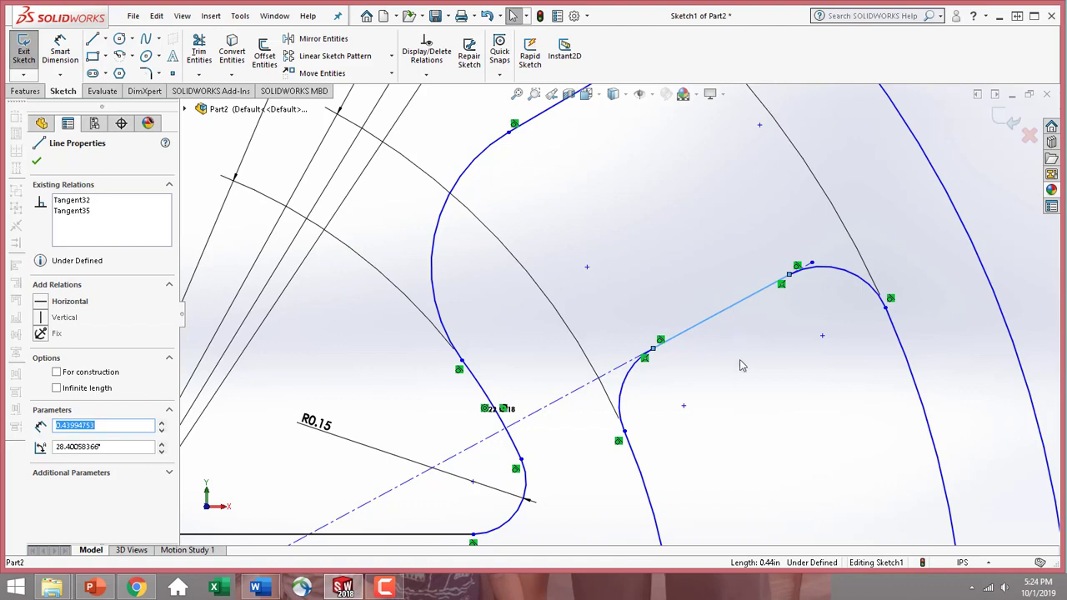
pyautogui.keyDown('ctrl'); pyautogui.click(613, 375); pyautogui.keyUp('ctrl')
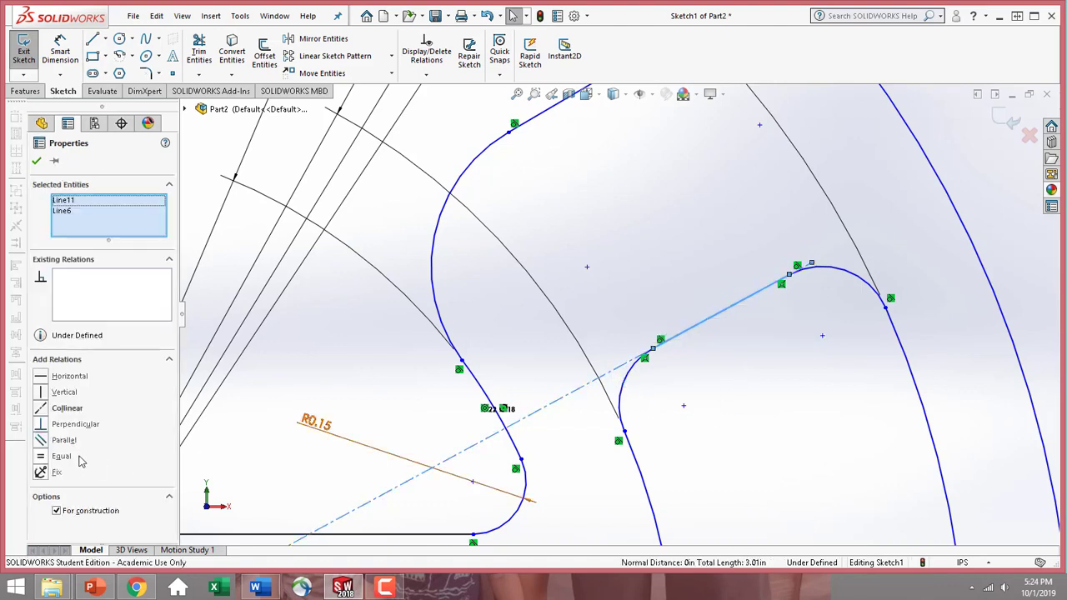
pyautogui.click(41, 410)
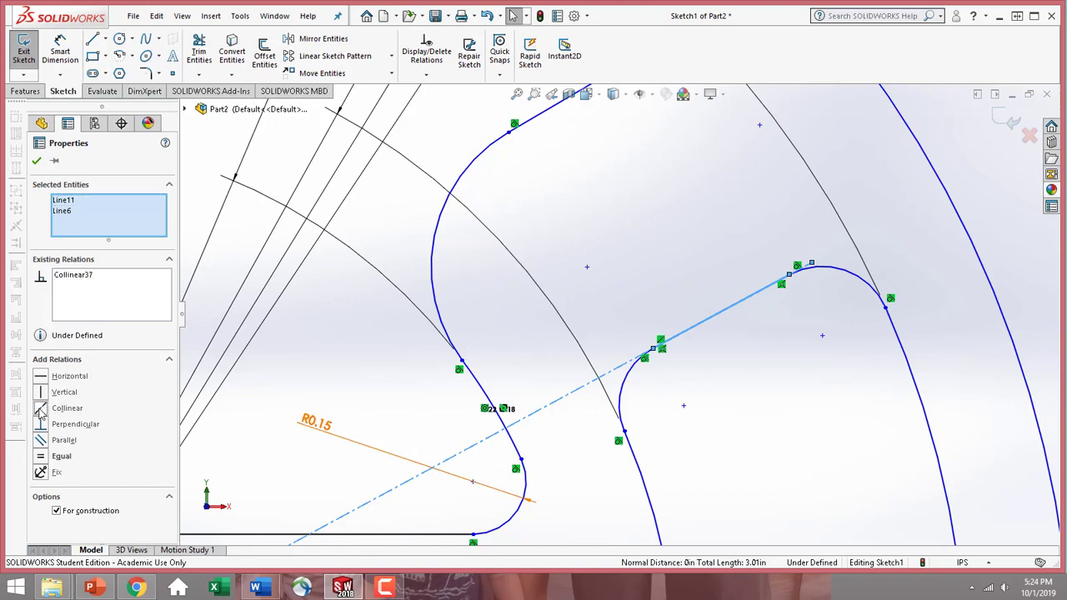
pyautogui.click(35, 162)
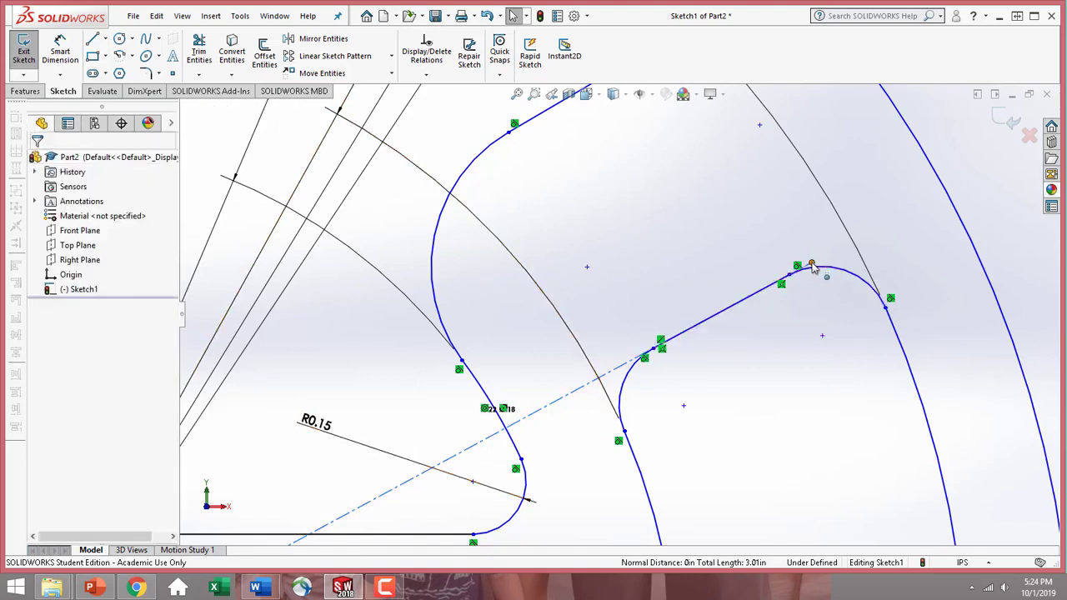
pyautogui.moveTo(811, 262); pyautogui.dragTo(789, 274)
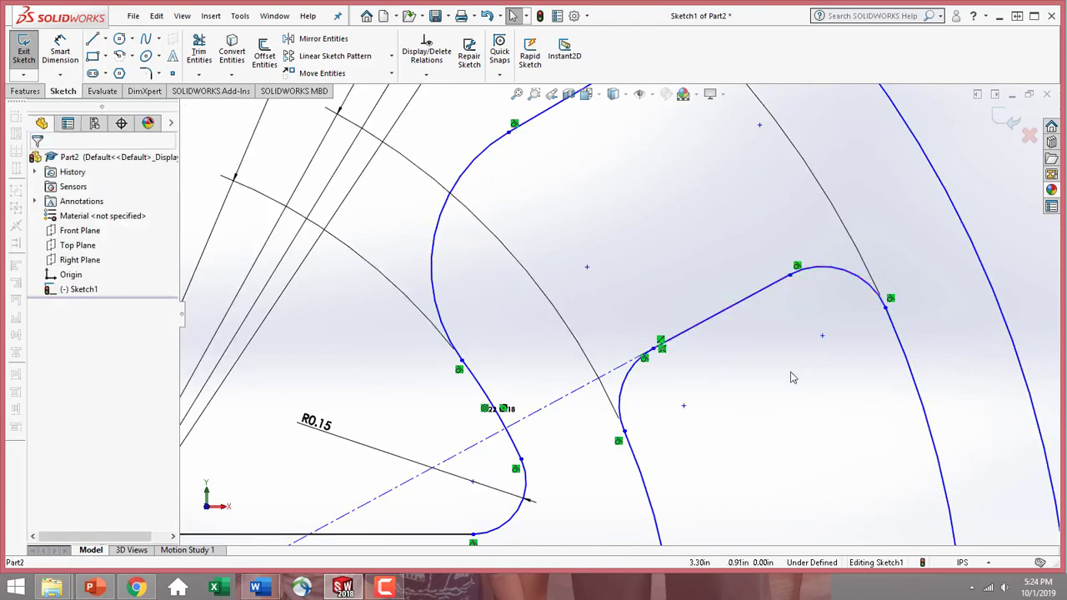
# Add a parallel relation between the outer slanted line and the inner slanted line
pyautogui.scroll(4, 812, 403)
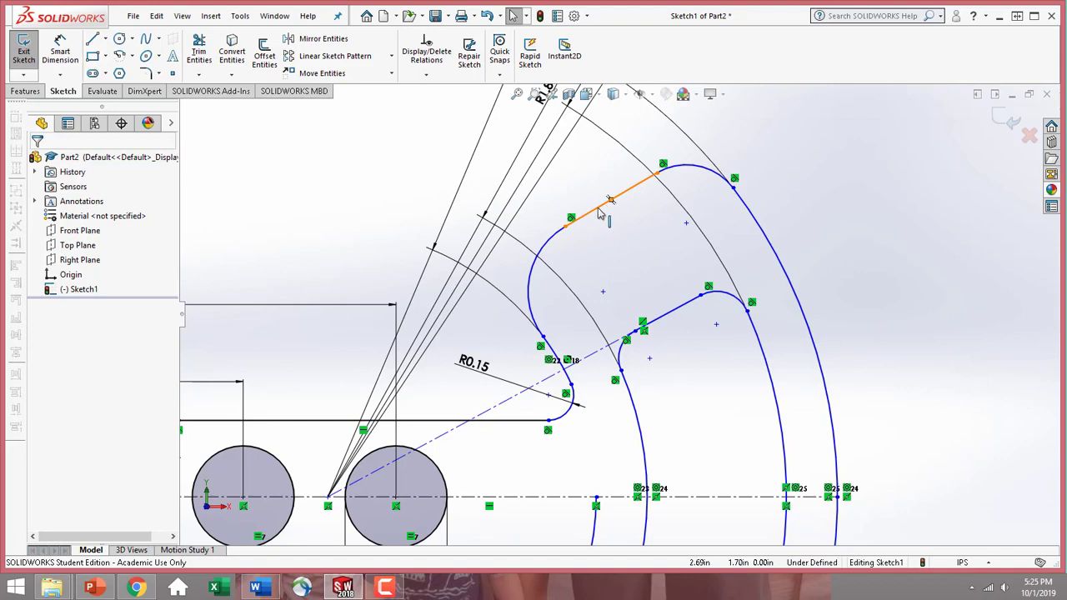
pyautogui.click(598, 212)
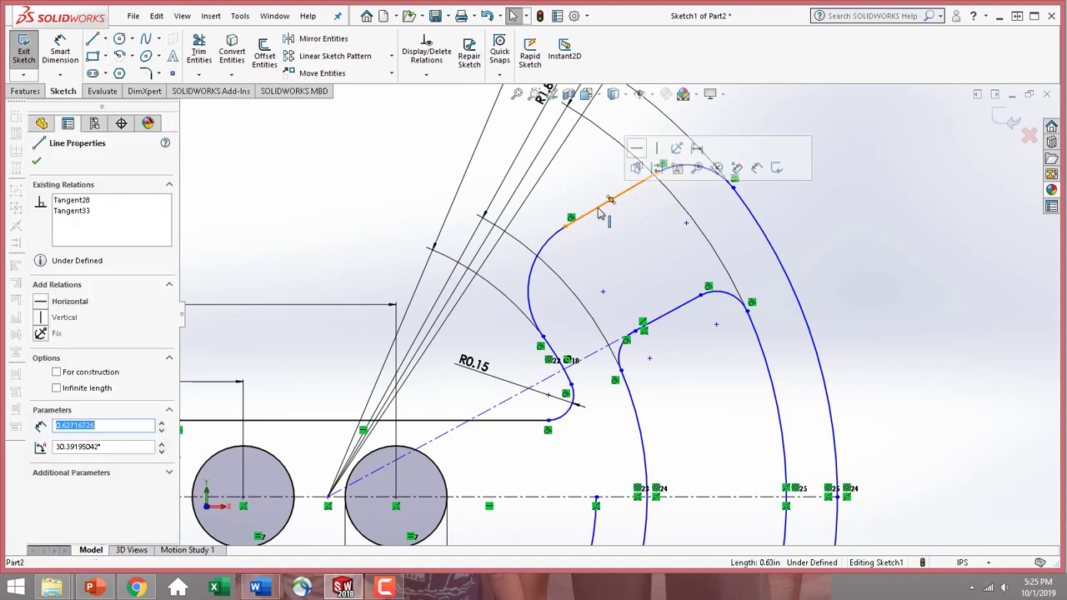
pyautogui.keyDown('ctrl'); pyautogui.click(656, 324); pyautogui.keyUp('ctrl')
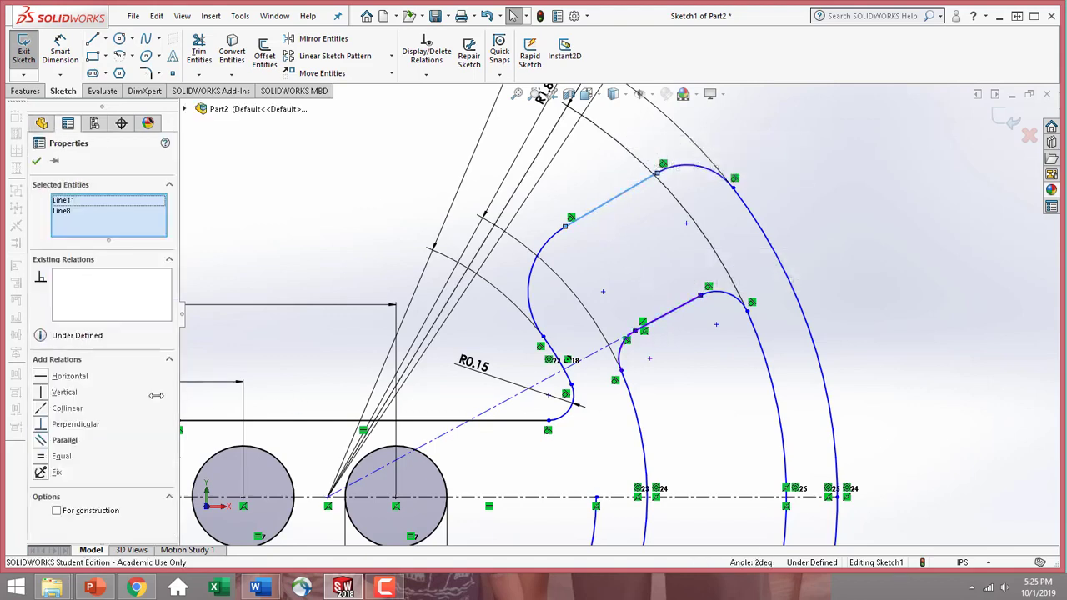
pyautogui.click(42, 441)
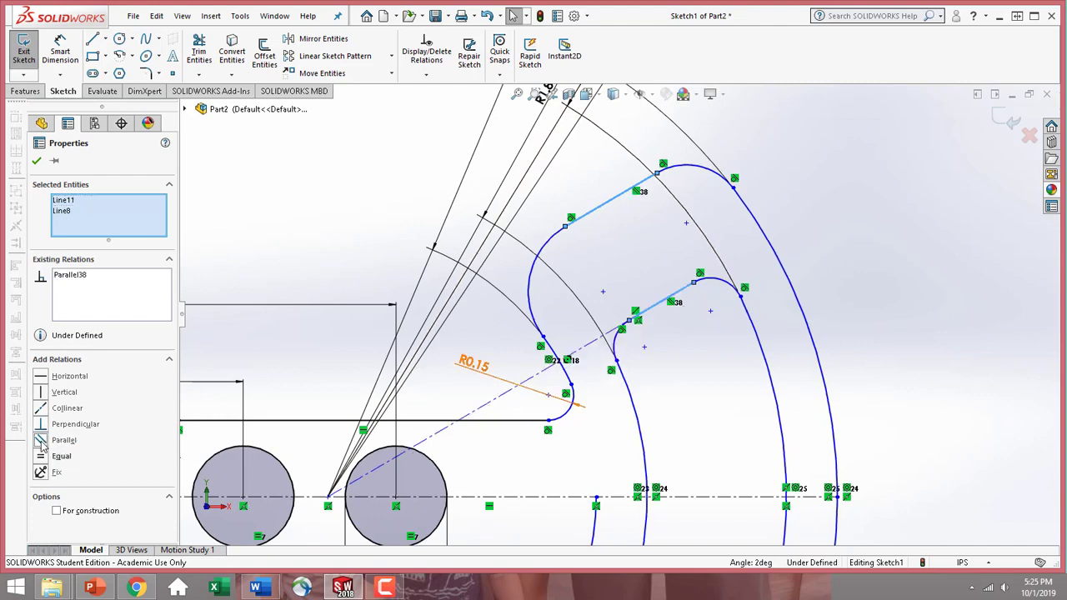
pyautogui.click(36, 160)
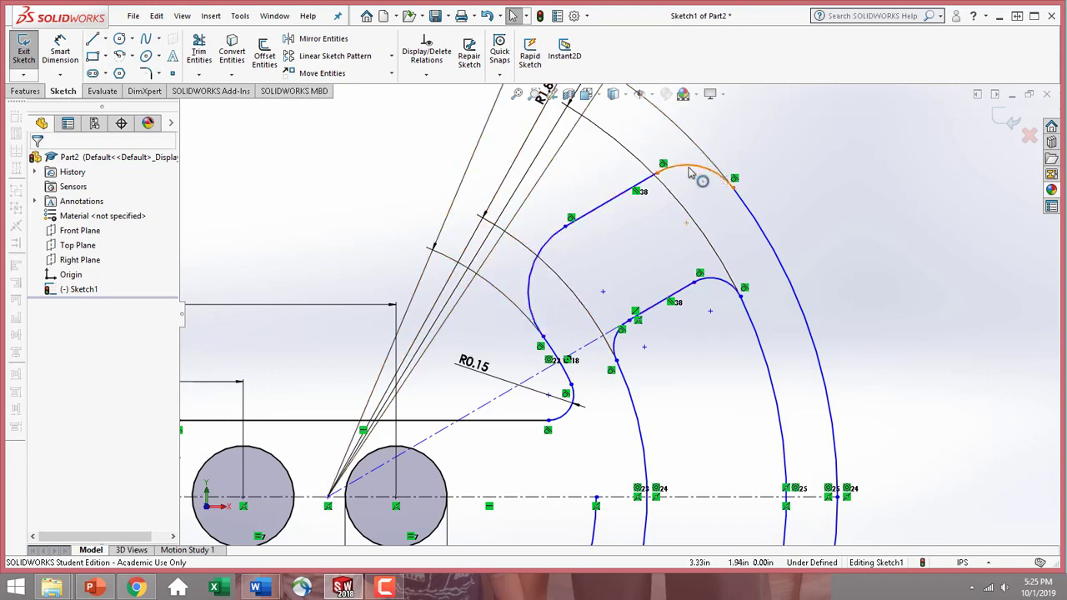
# Dimension the outer upper corner arc with a radius of 0.30 in
pyautogui.click(66, 52)
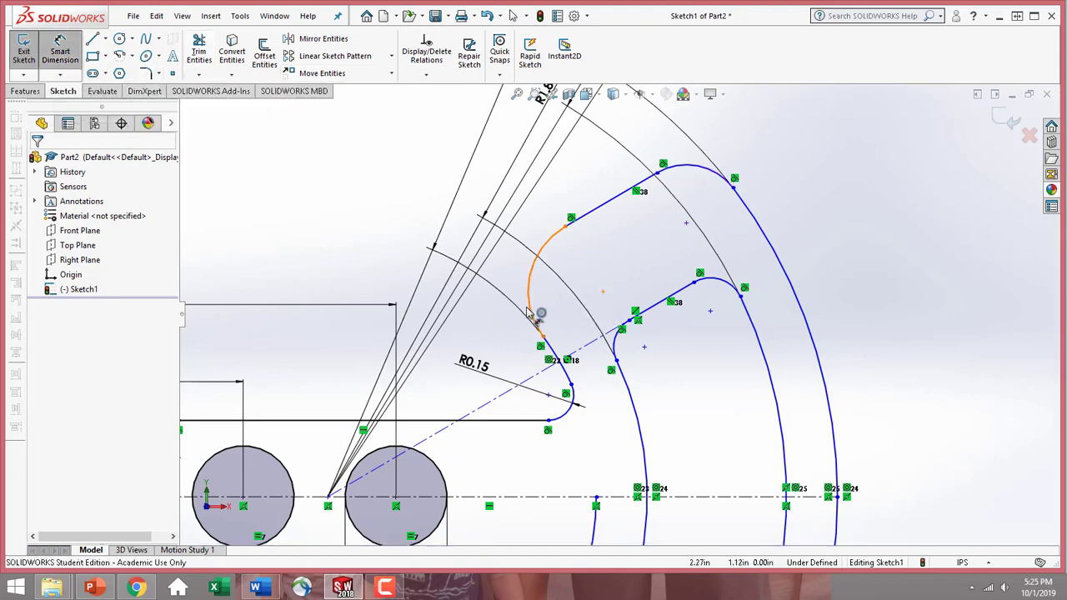
pyautogui.click(715, 177)
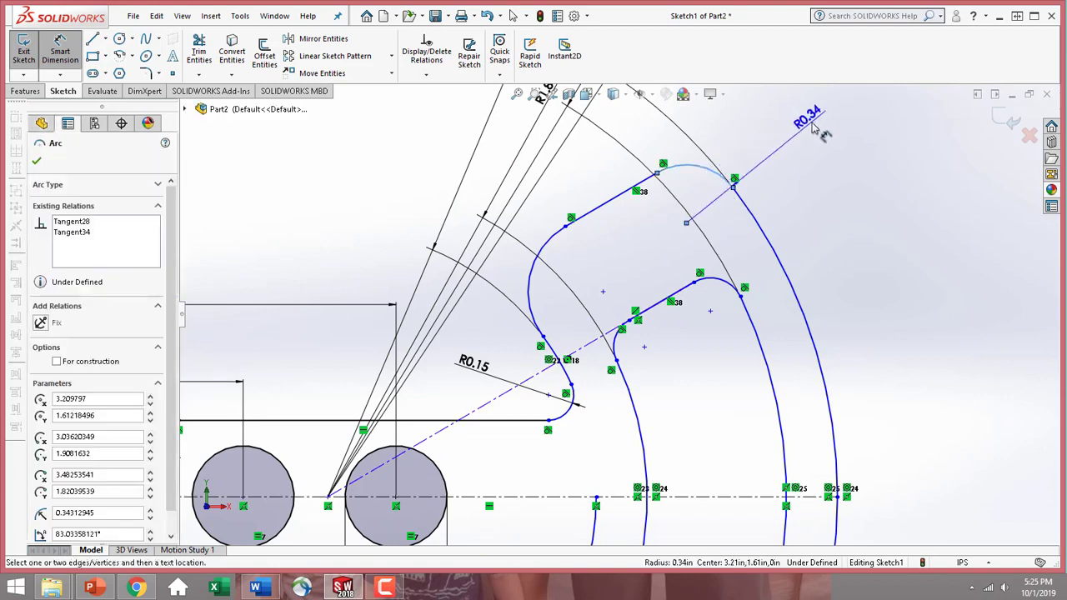
pyautogui.click(796, 116)
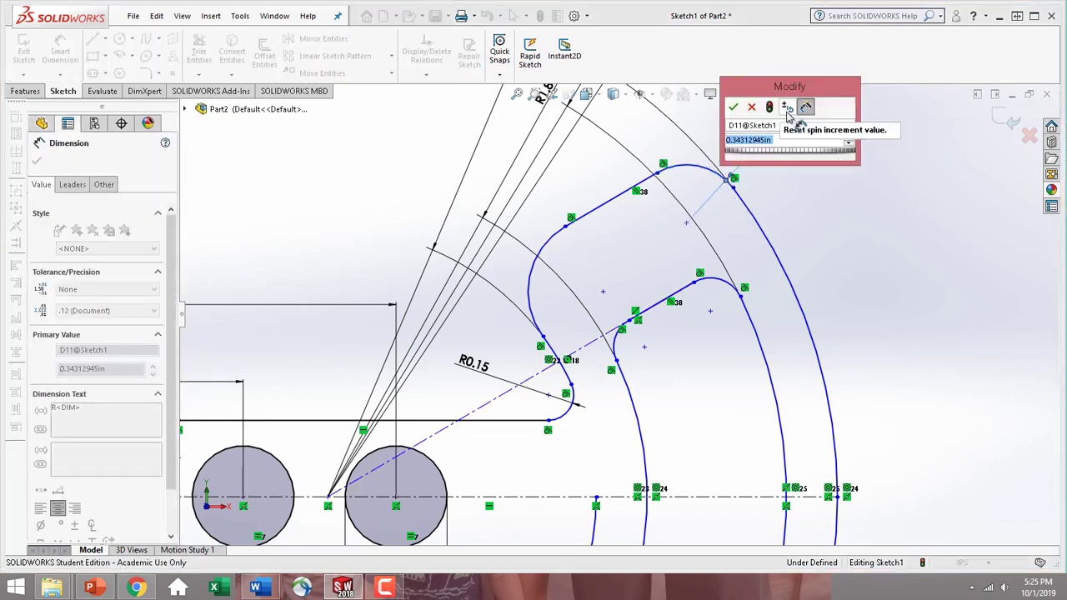
pyautogui.write('.30')
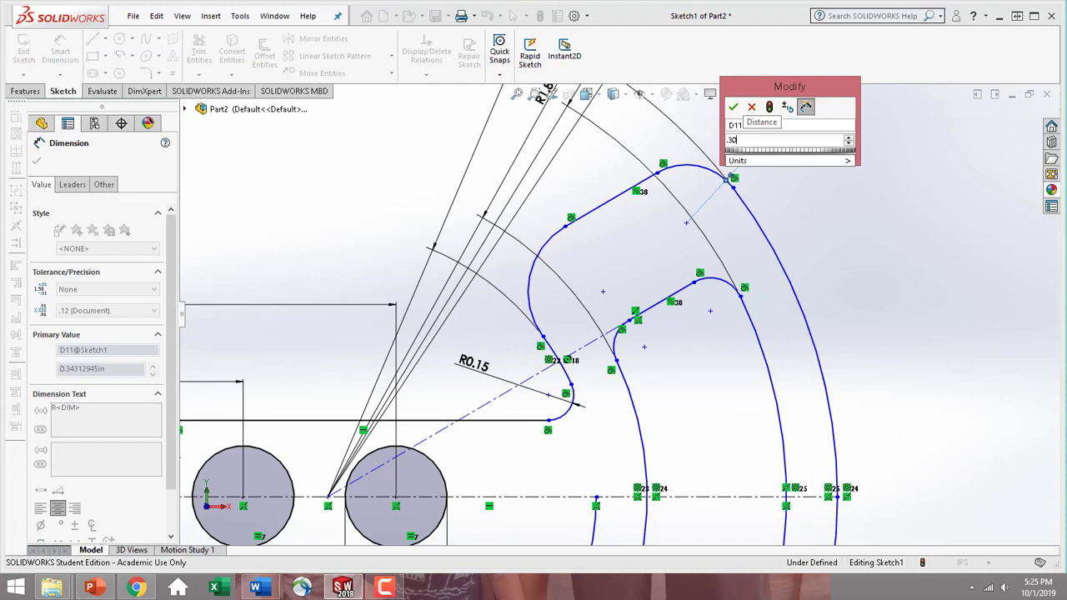
pyautogui.press('Return')
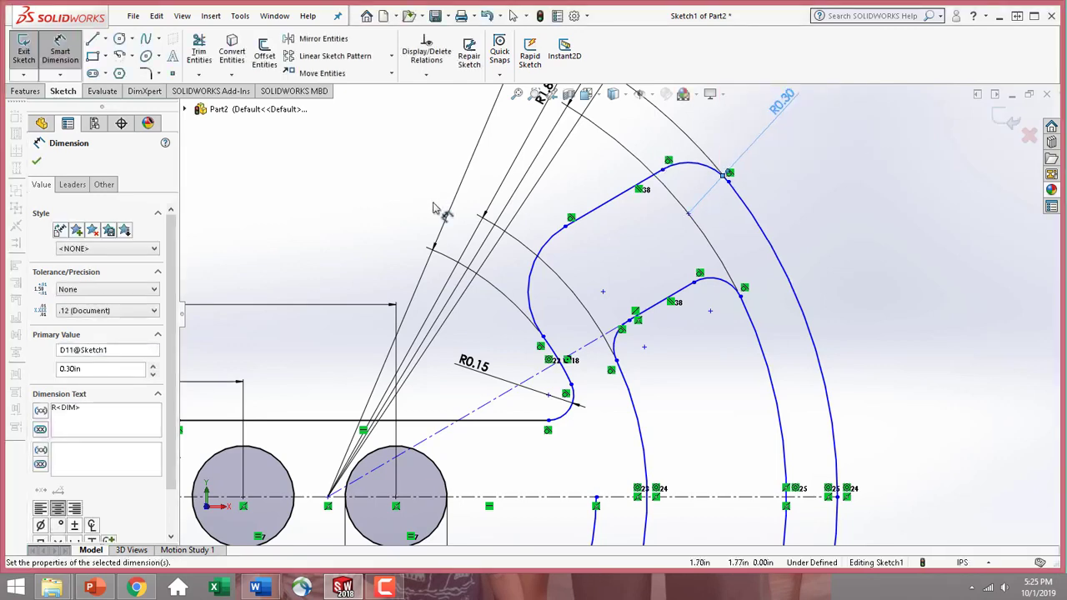
pyautogui.click(37, 161)
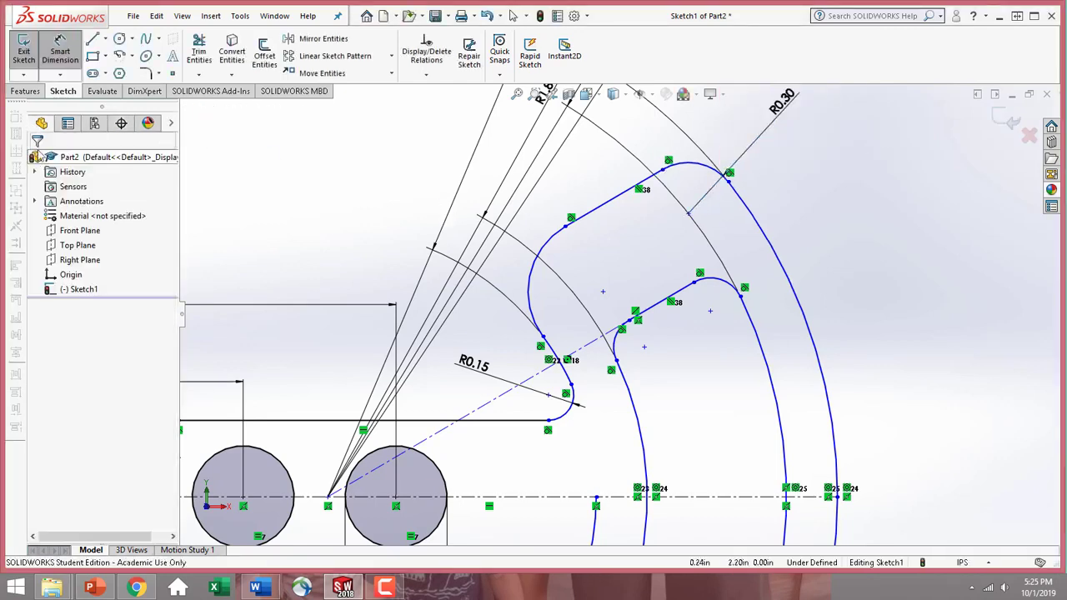
# Add an equal relation between the outer upper corner arc and the arc at the lower end of the outer slanted line
pyautogui.click(715, 174)
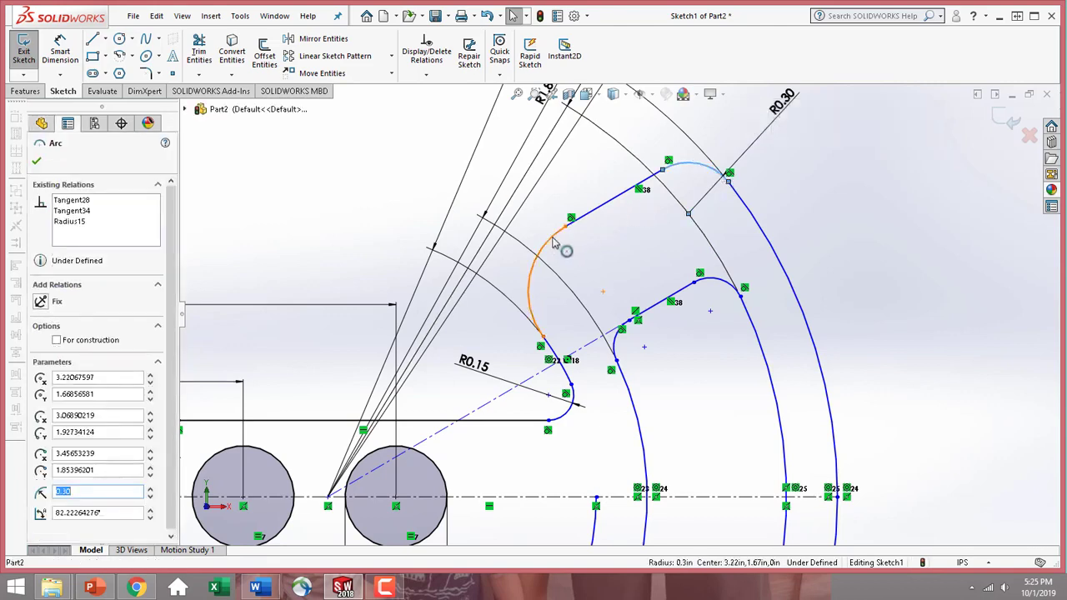
pyautogui.keyDown('ctrl'); pyautogui.click(553, 243); pyautogui.keyUp('ctrl')
pyautogui.click(42, 427)
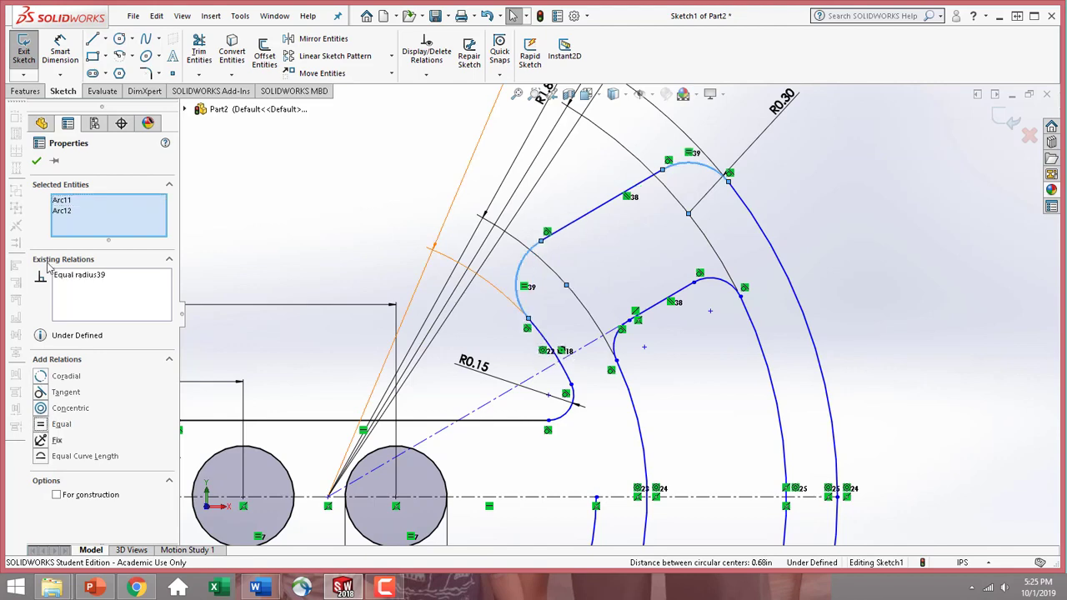
pyautogui.click(37, 162)
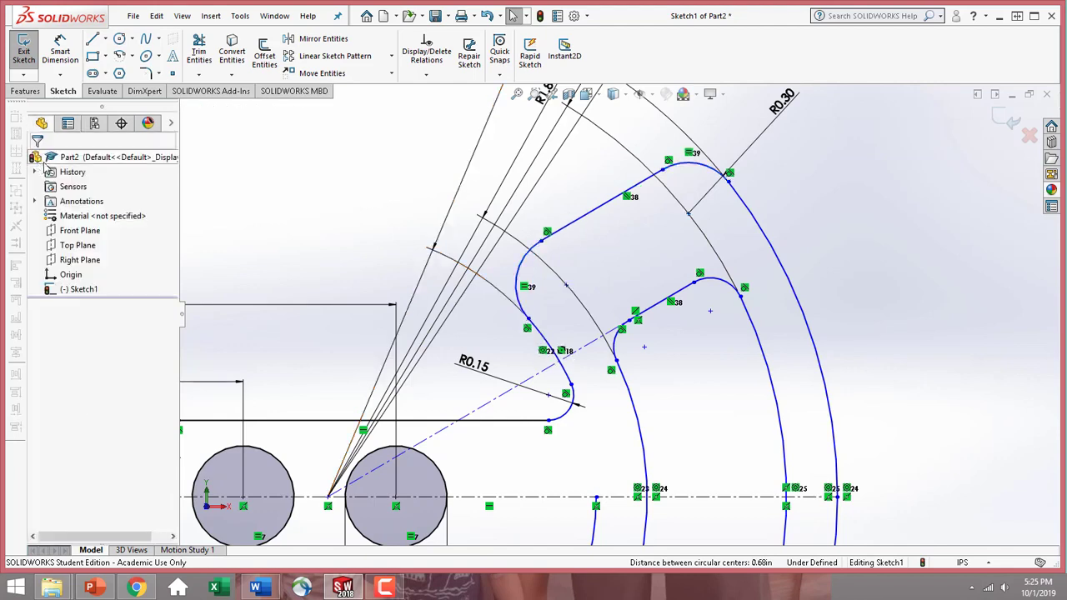
# Add an equal relation between the two small arcs at the ends of the inner slanted line
pyautogui.click(734, 291)
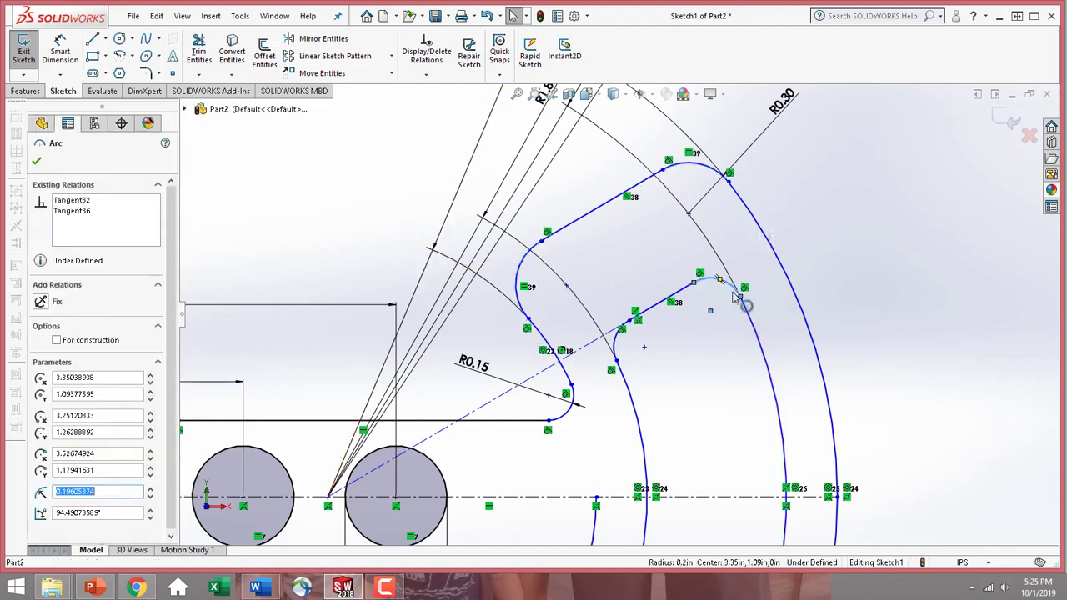
pyautogui.keyDown('ctrl'); pyautogui.click(615, 358); pyautogui.keyUp('ctrl')
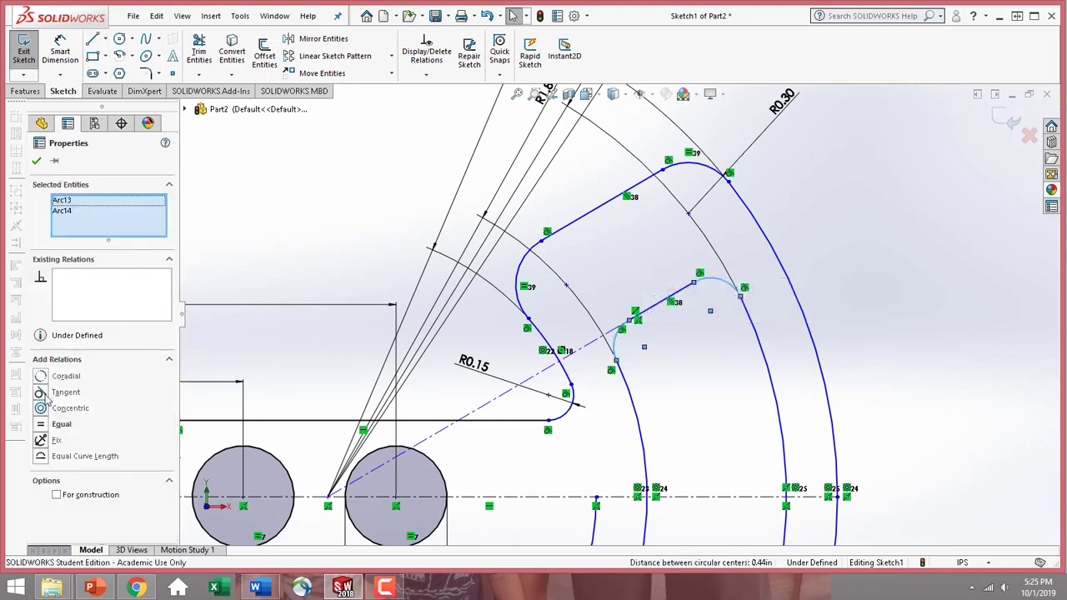
pyautogui.click(50, 424)
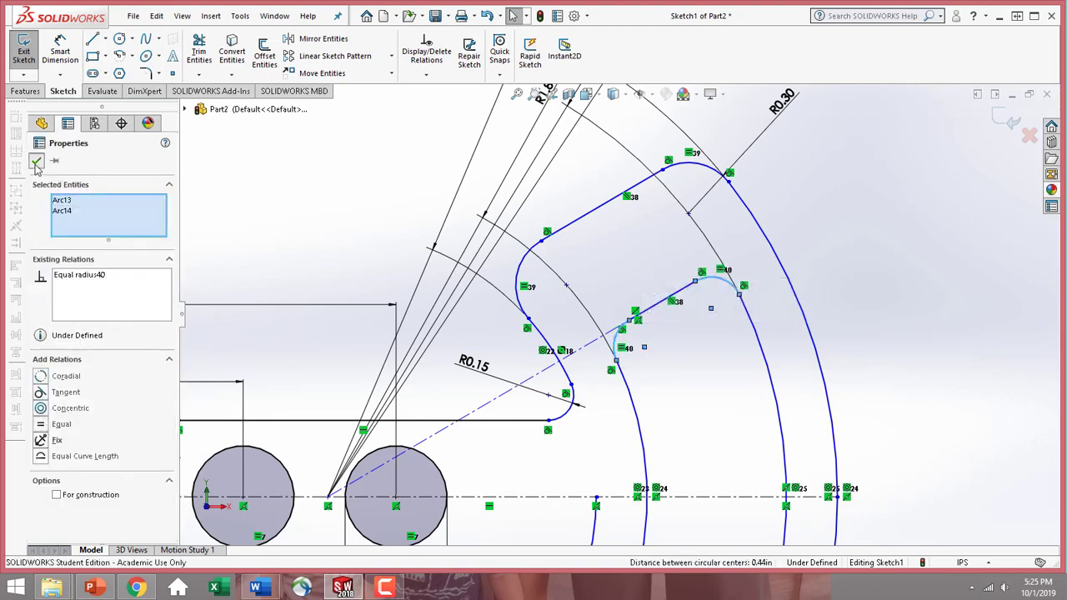
pyautogui.click(36, 160)
# Dimension the inner upper corner arc with a radius of 0.15 in
pyautogui.click(60, 50)
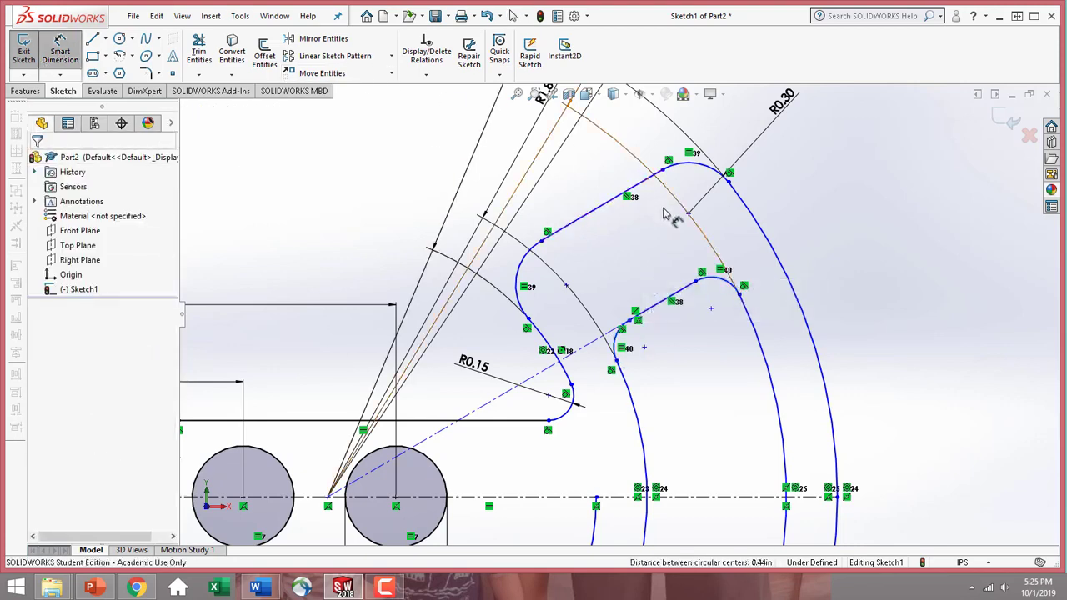
pyautogui.click(734, 285)
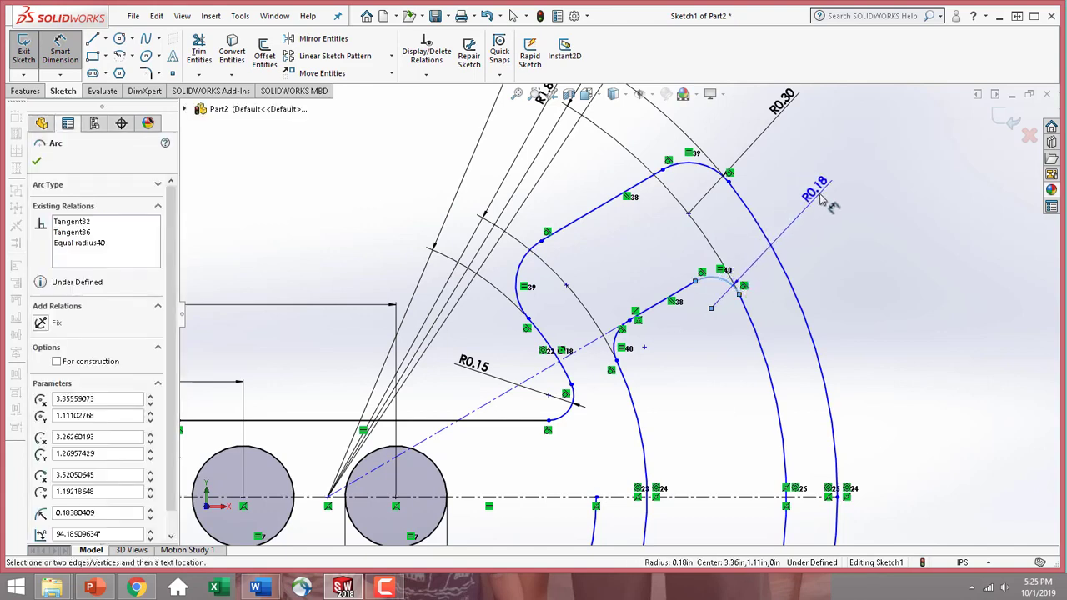
pyautogui.click(821, 196)
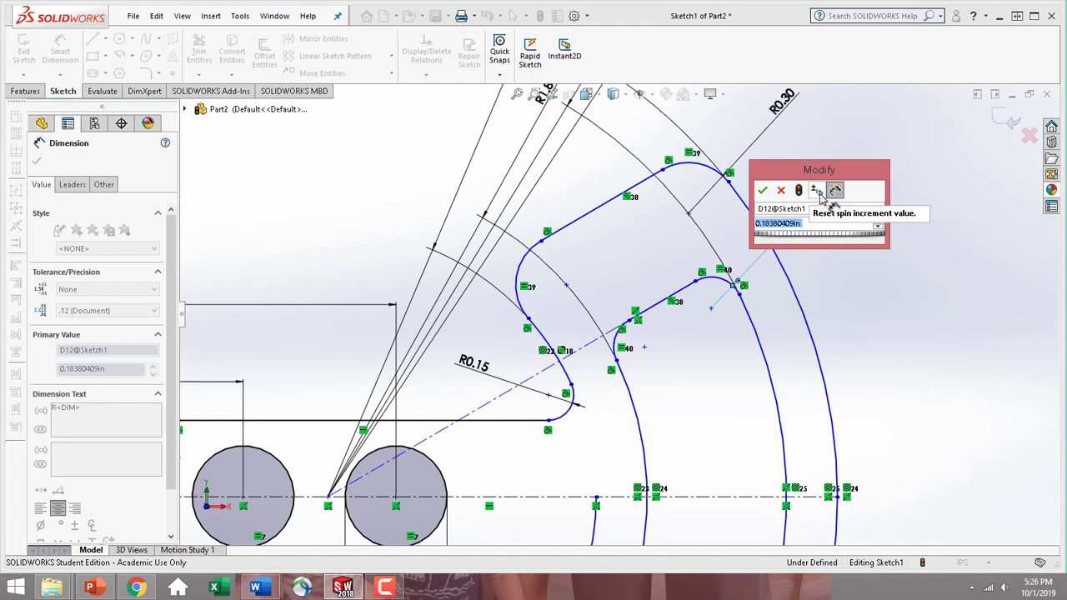
pyautogui.write('.15')
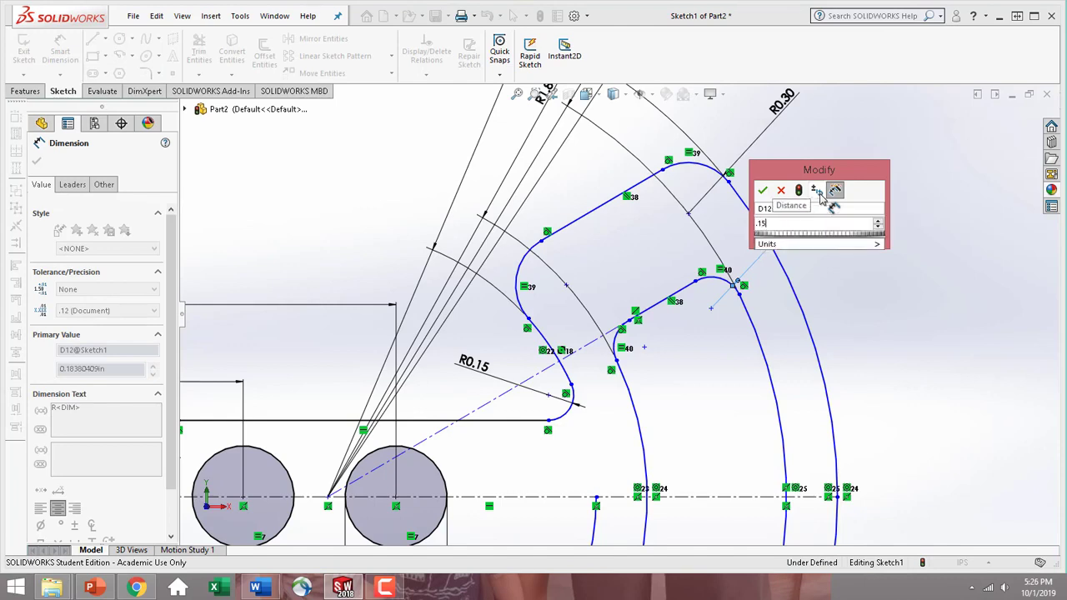
pyautogui.press('Return')
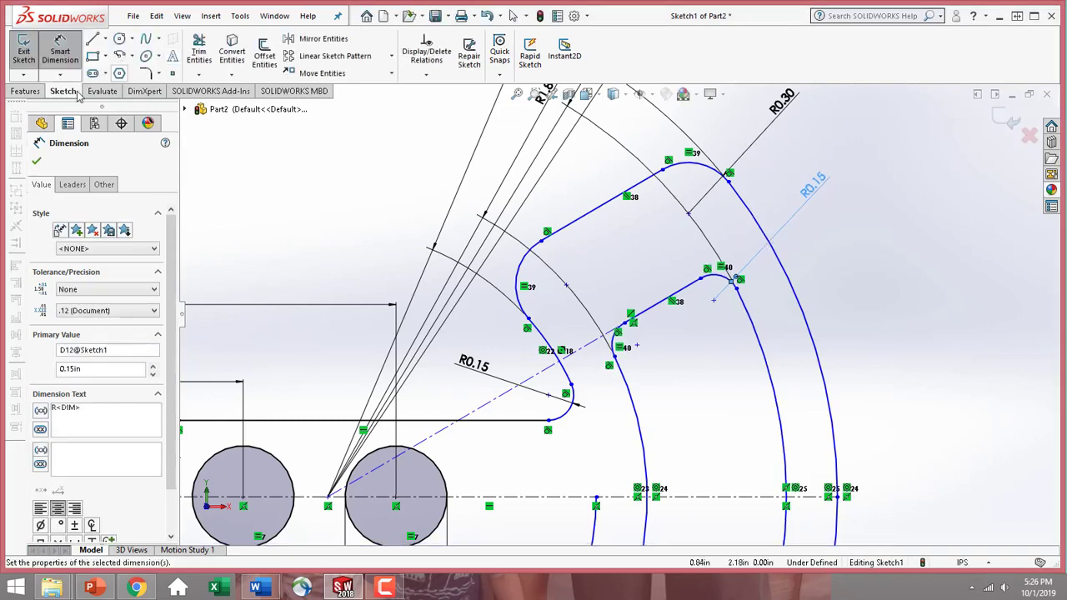
pyautogui.click(60, 50)
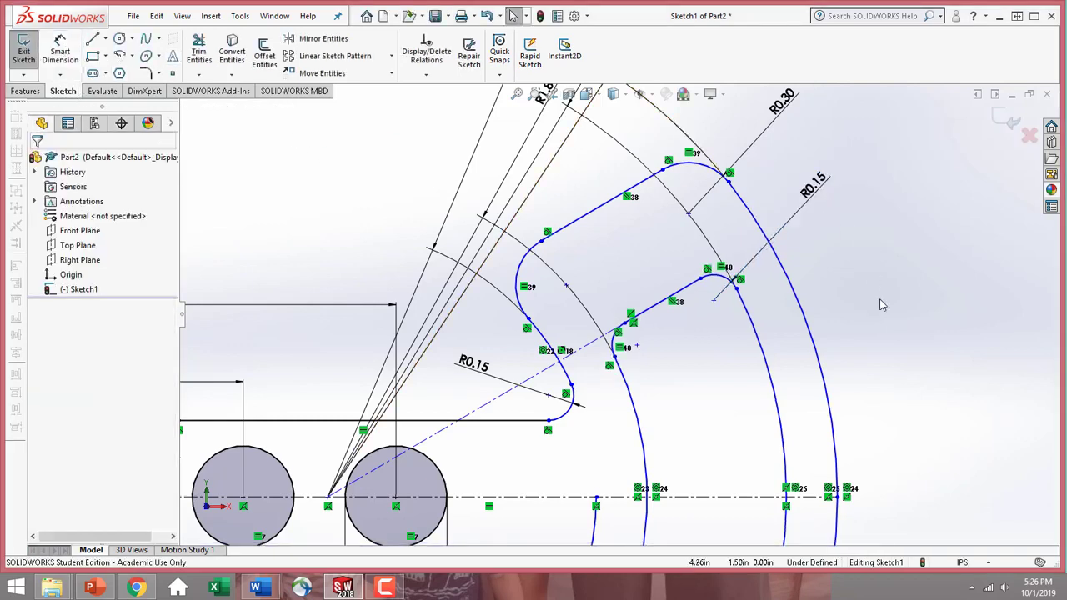
# Dimension the distance between the parallel inner and outer slanted lines as 0.30 in
pyautogui.click(60, 50)
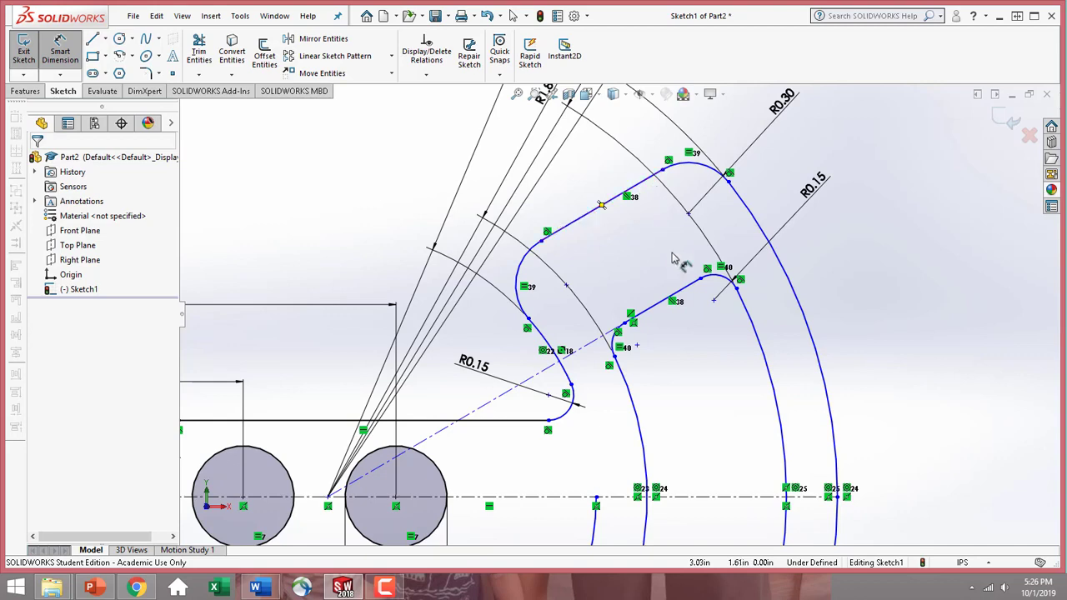
pyautogui.click(692, 284)
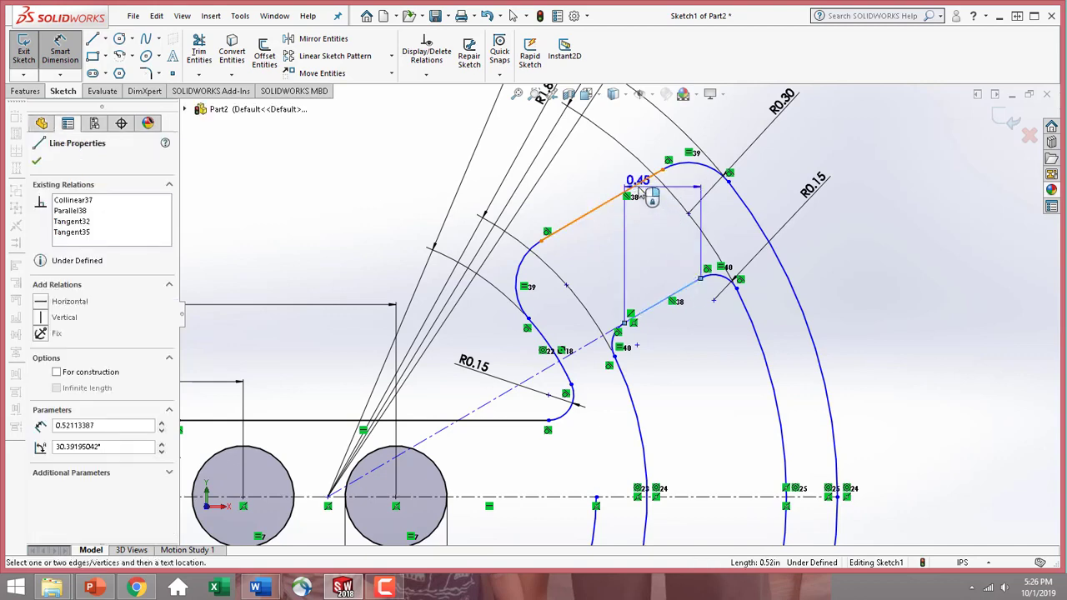
pyautogui.click(635, 185)
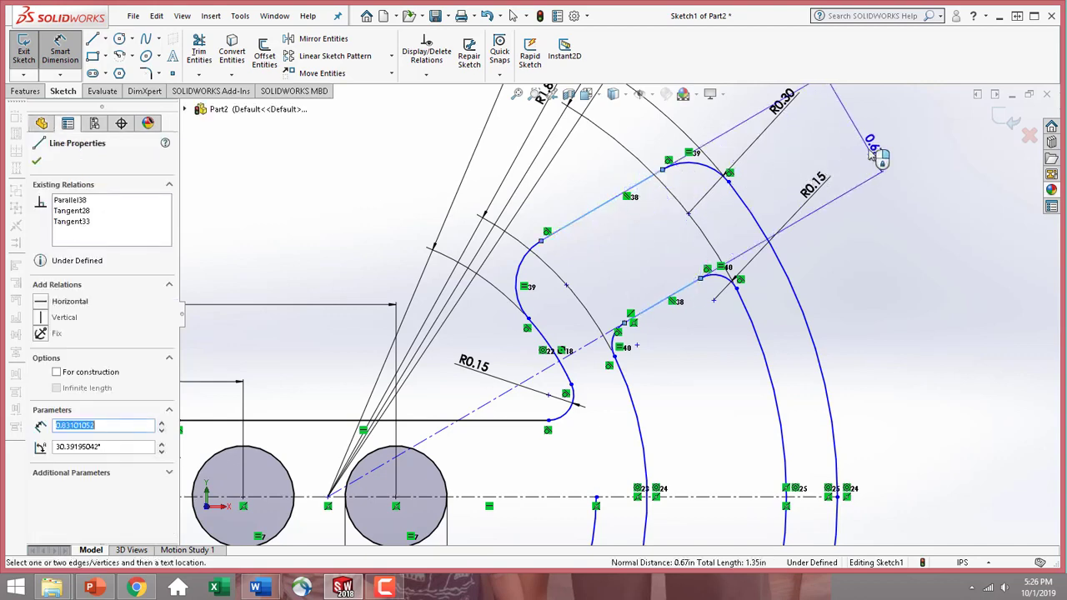
pyautogui.click(871, 157)
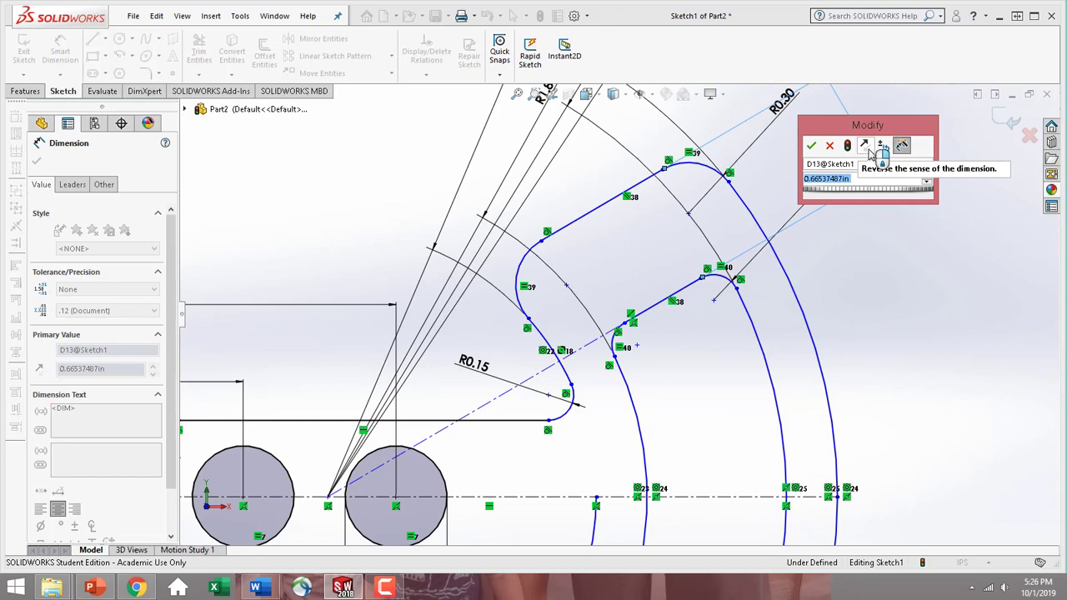
pyautogui.write('0.3')
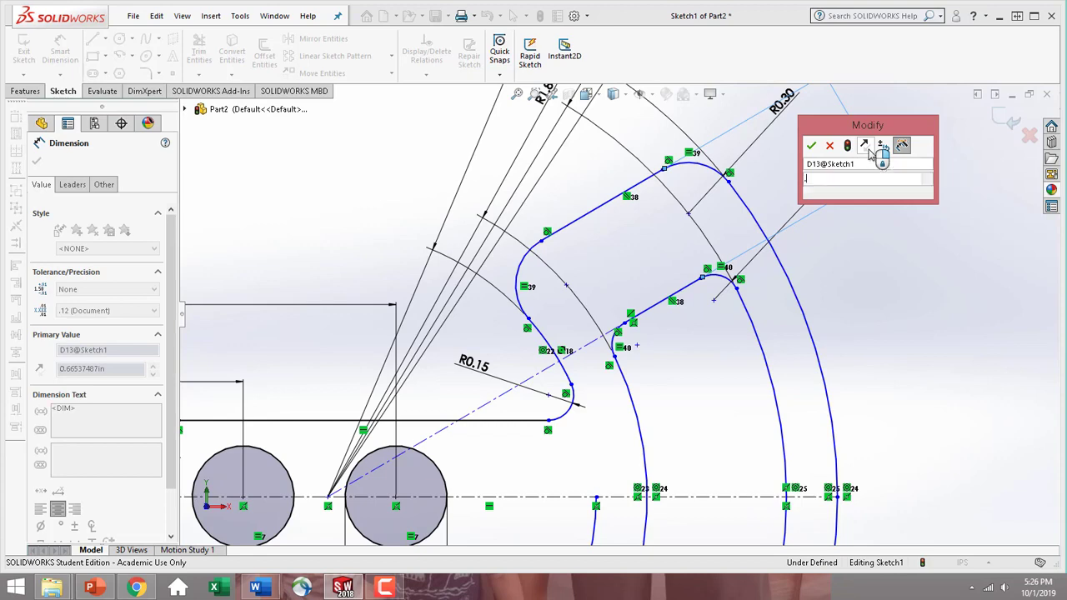
pyautogui.press('Return')
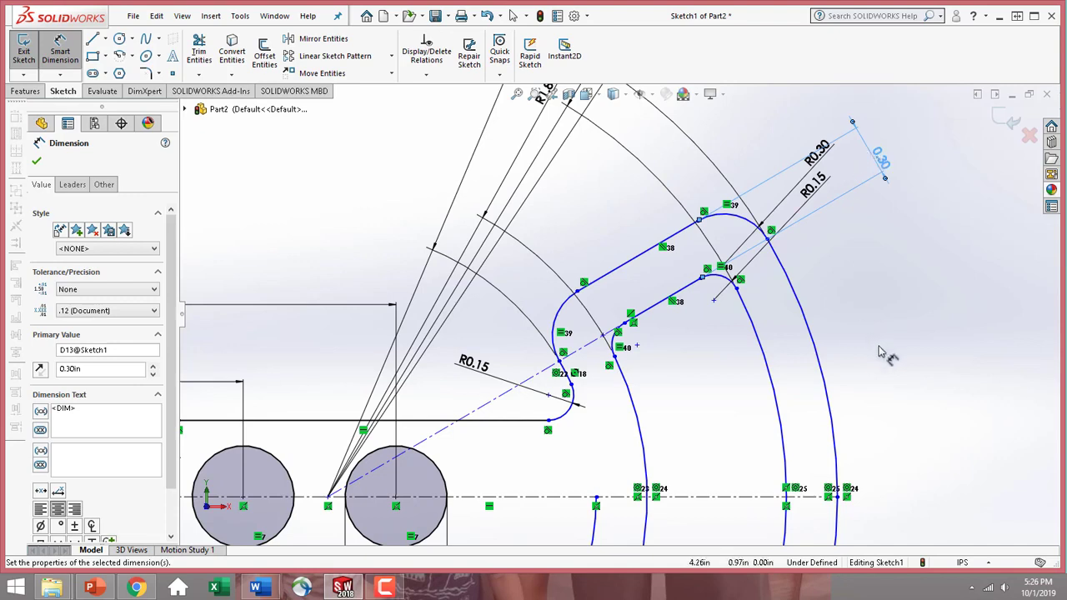
pyautogui.click(37, 162)
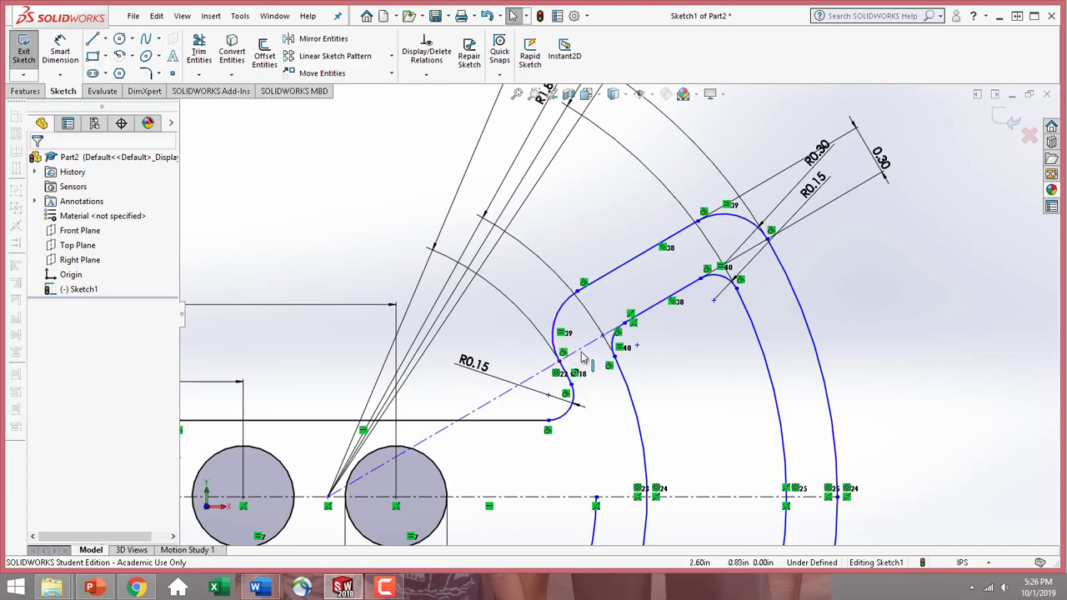
# Move the point joining the R1.58 arc to the R0.30 arc to about X 2.49, Y 0.81 in, near the angled centerline
pyautogui.scroll(3, 642, 411)
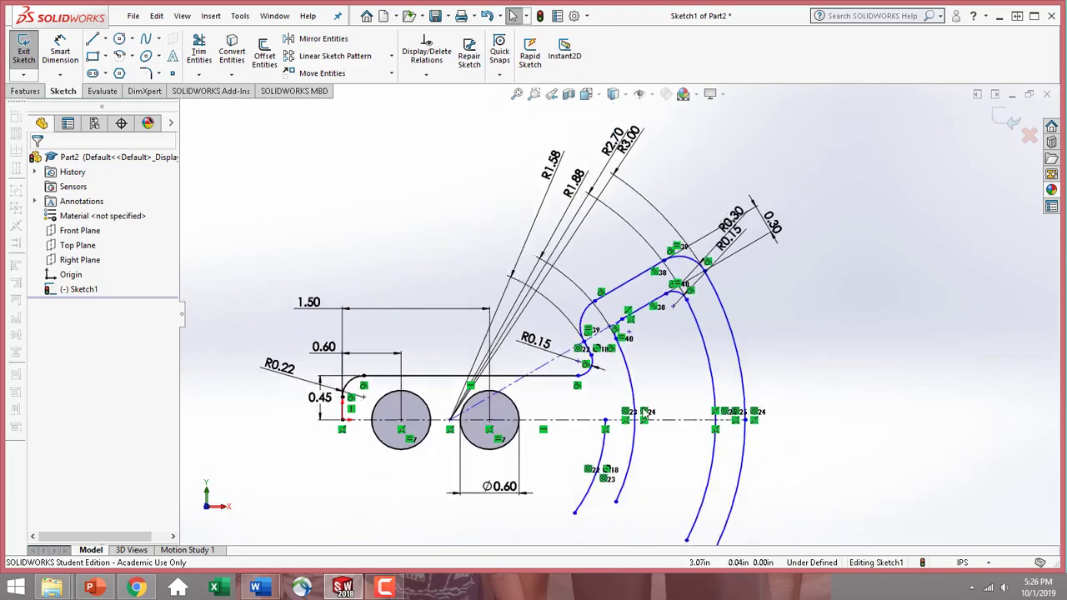
pyautogui.scroll(-4, 633, 410)
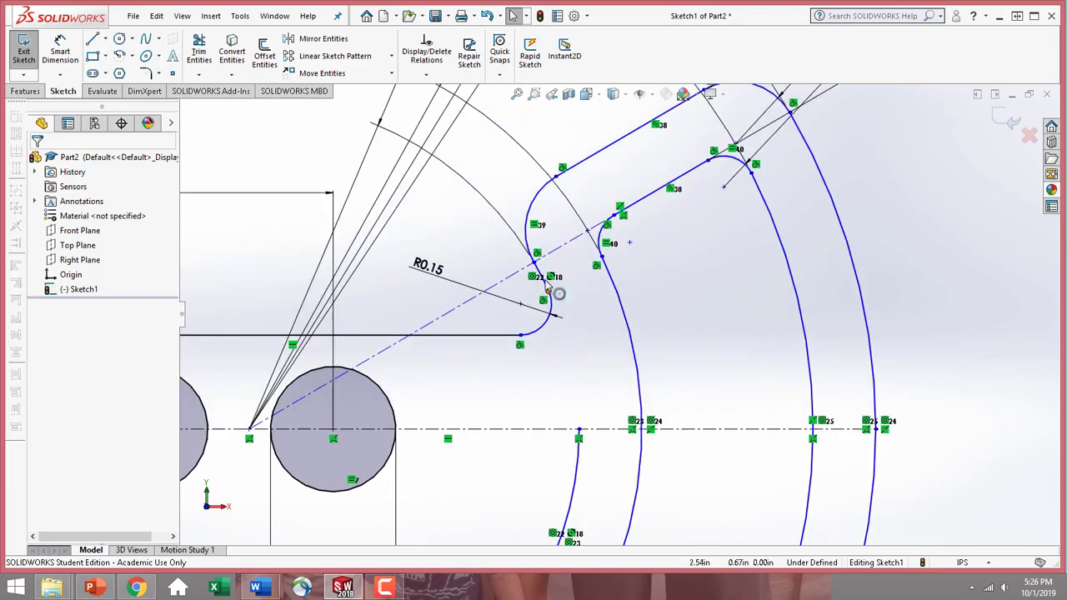
pyautogui.click(536, 260)
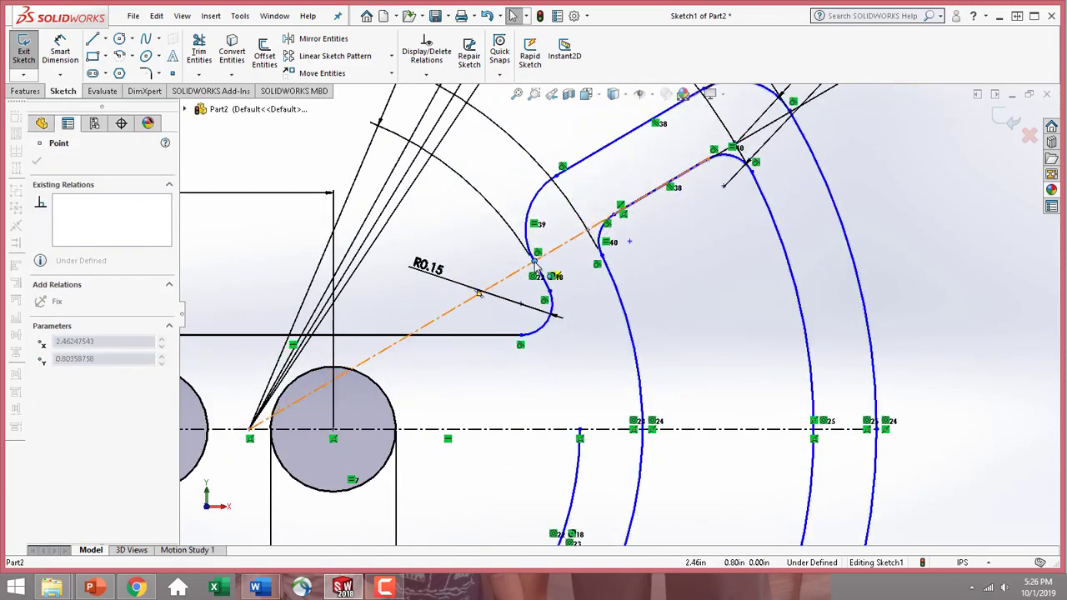
pyautogui.moveTo(536, 266)
pyautogui.mouseDown()
pyautogui.moveTo(542, 244)
pyautogui.moveTo(539, 261)
pyautogui.mouseUp()
pyautogui.click(614, 293)
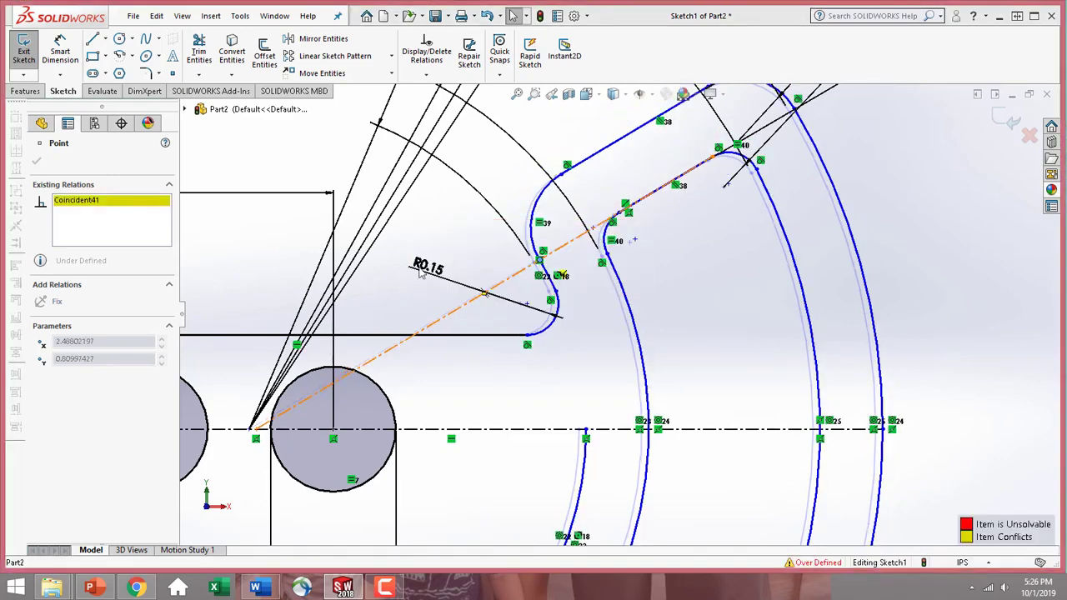
pyautogui.click(473, 255)
# Try a coincident relation between the angled centerline and the point joining the R1.58 and R0.30 arcs, and delete that relation again
pyautogui.scroll(-4, 479, 252)
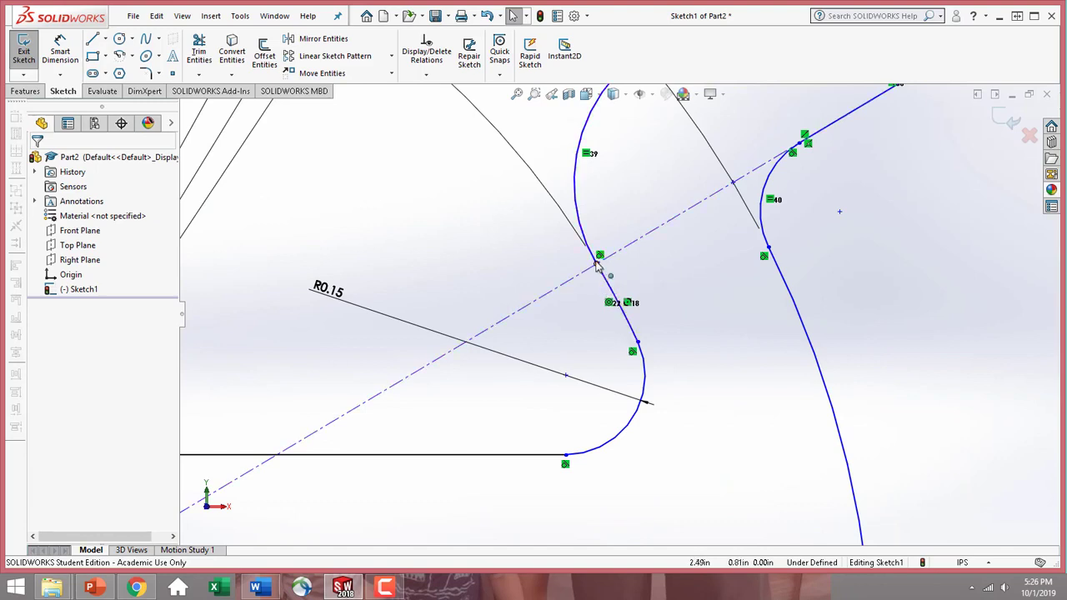
pyautogui.click(596, 265)
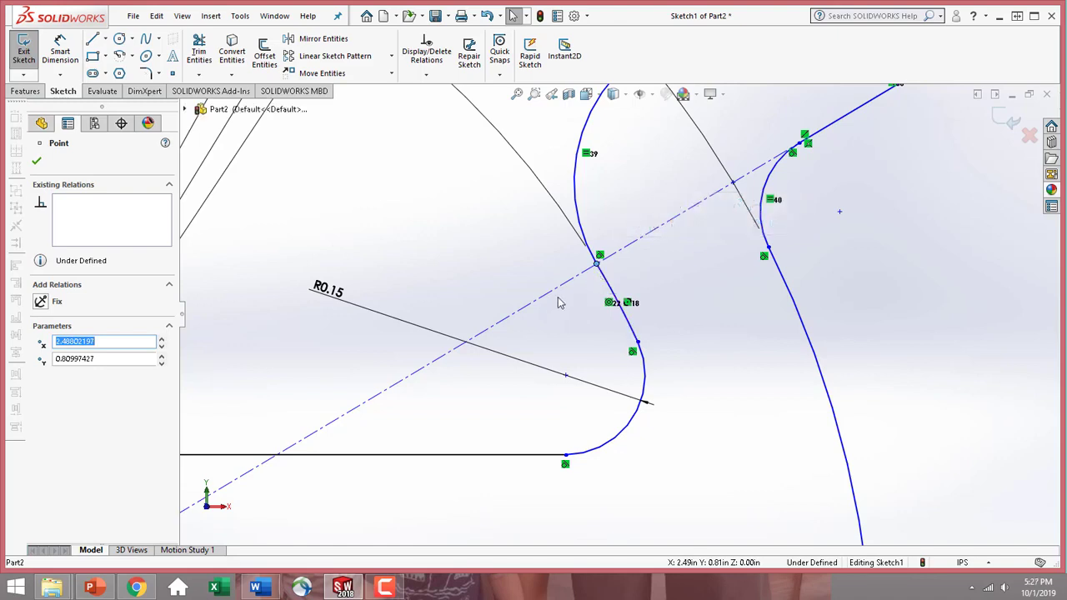
pyautogui.keyDown('ctrl'); pyautogui.click(566, 287); pyautogui.keyUp('ctrl')
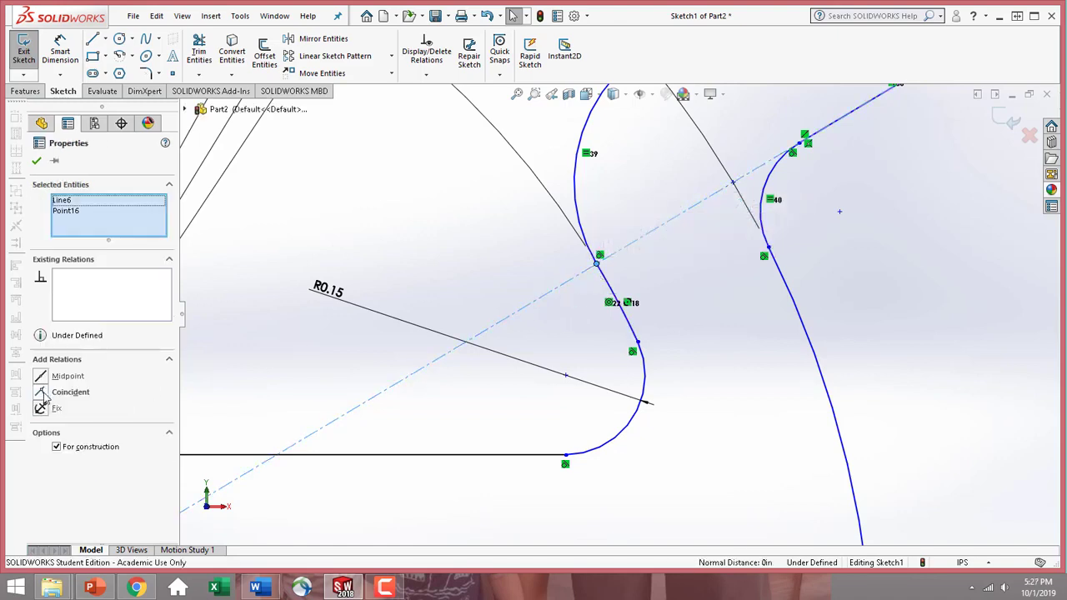
pyautogui.click(41, 393)
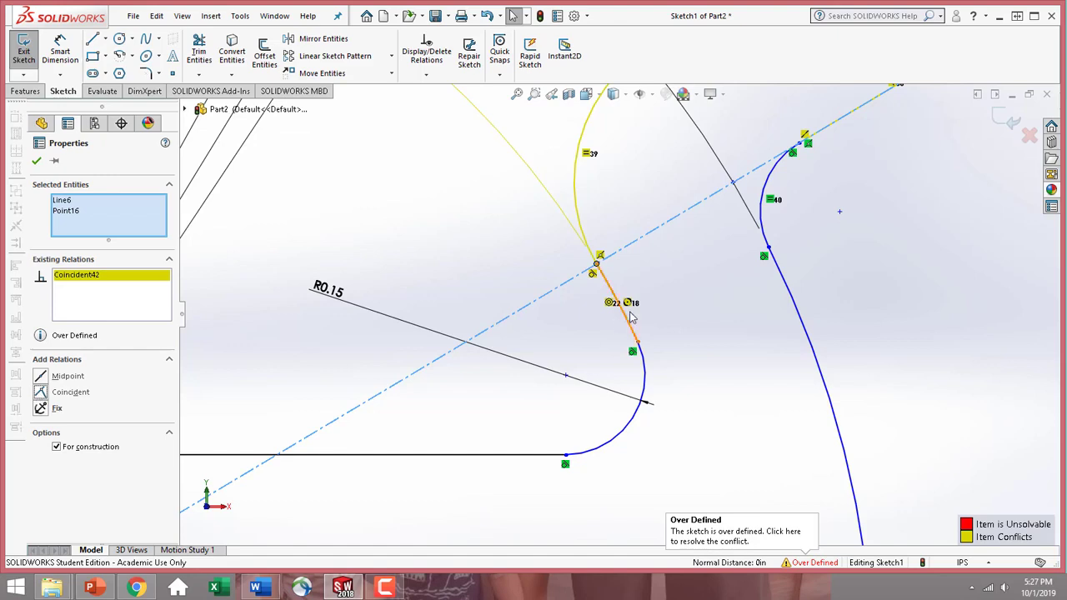
pyautogui.click(105, 277)
pyautogui.press('Delete')
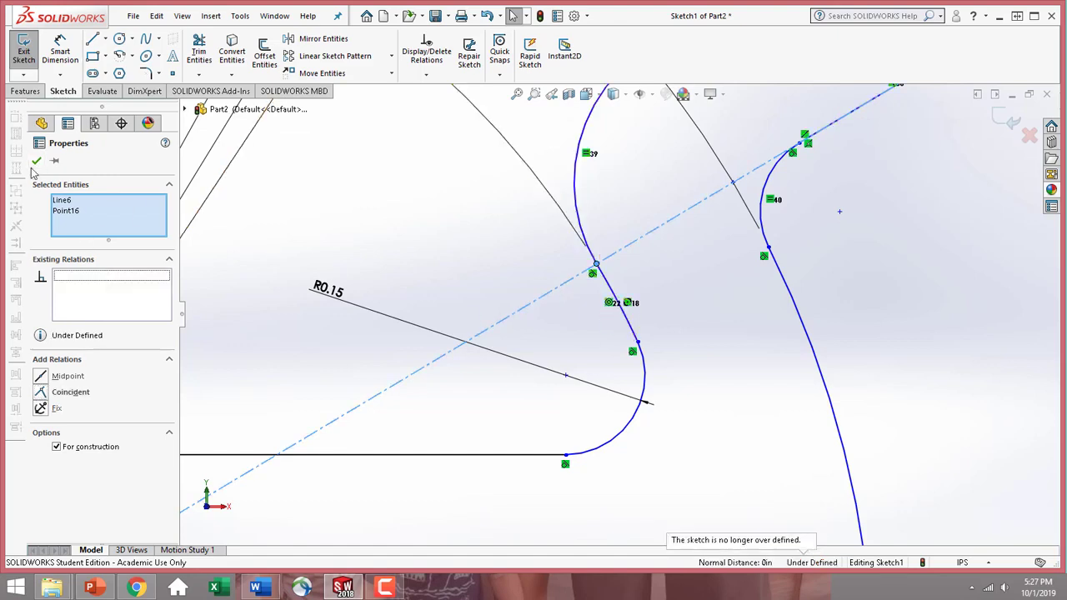
pyautogui.click(35, 161)
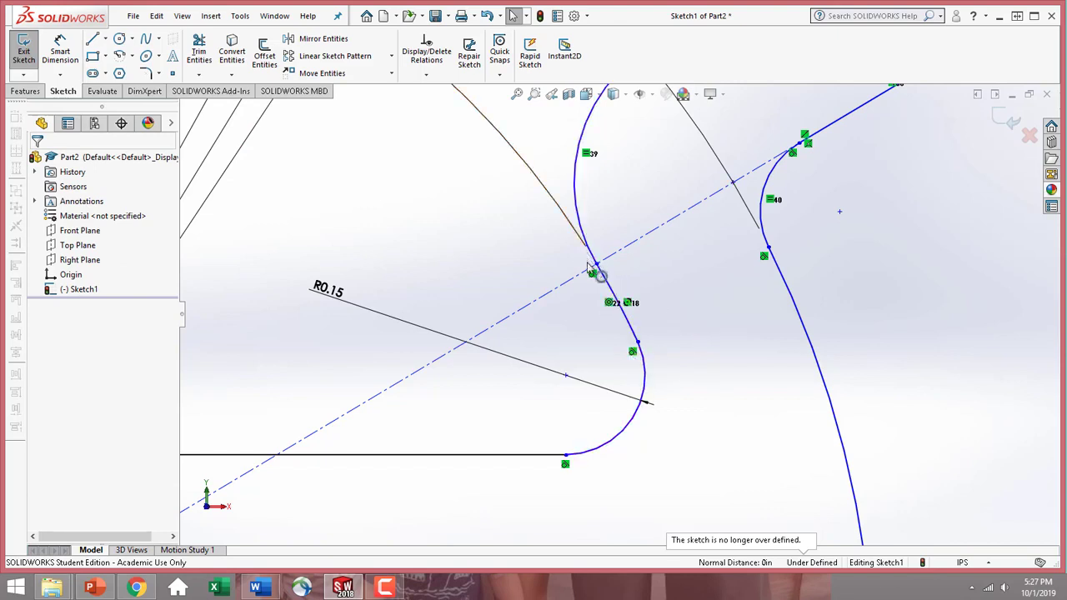
# Reposition the R0.15 and R0.30 dimension labels of the inner and outer upper corner arcs outside the profile, below the 0.30 dimension
pyautogui.scroll(5, 677, 289)
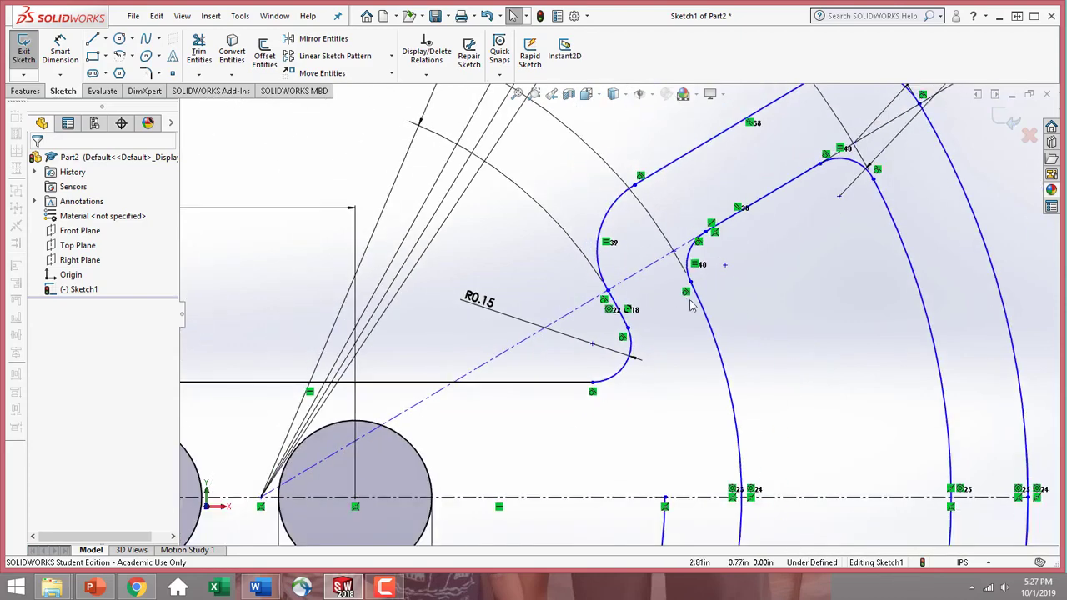
pyautogui.scroll(4, 815, 375)
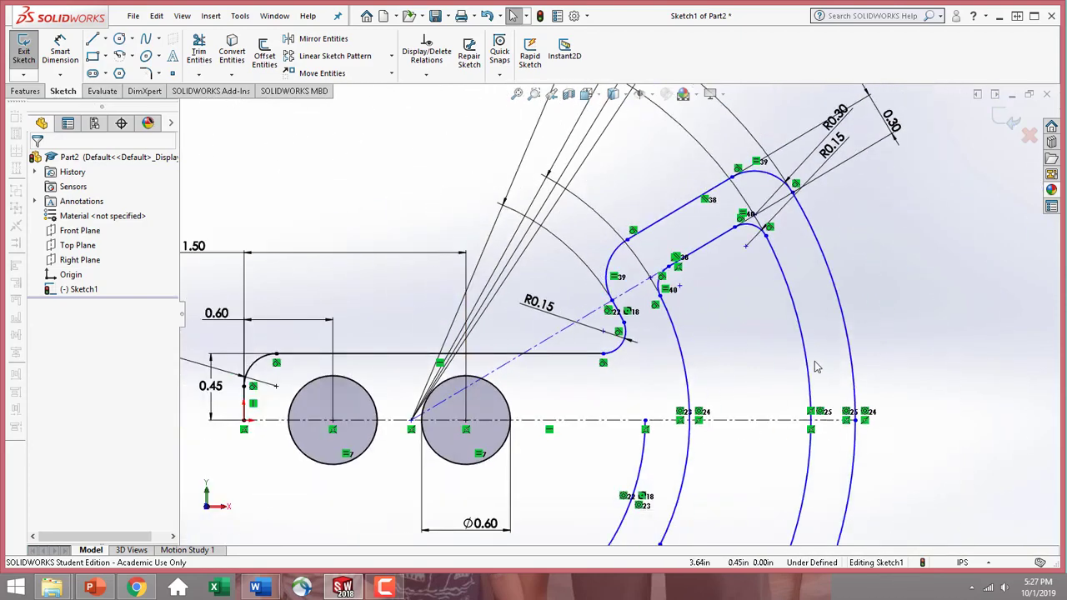
pyautogui.moveTo(845, 218); pyautogui.dragTo(855, 230)
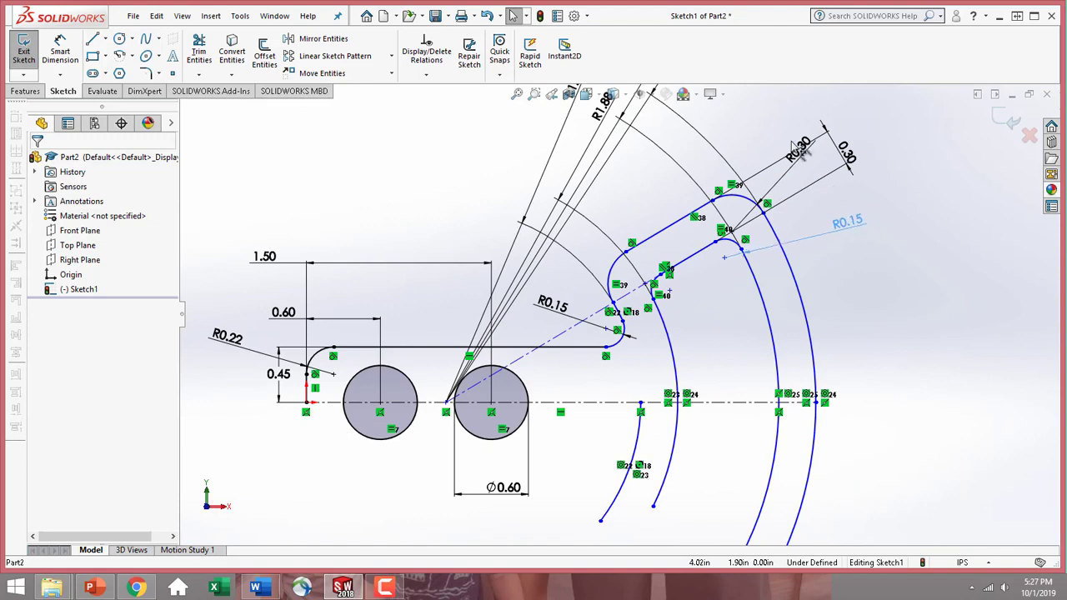
pyautogui.moveTo(800, 148); pyautogui.dragTo(850, 201)
pyautogui.click(586, 318)
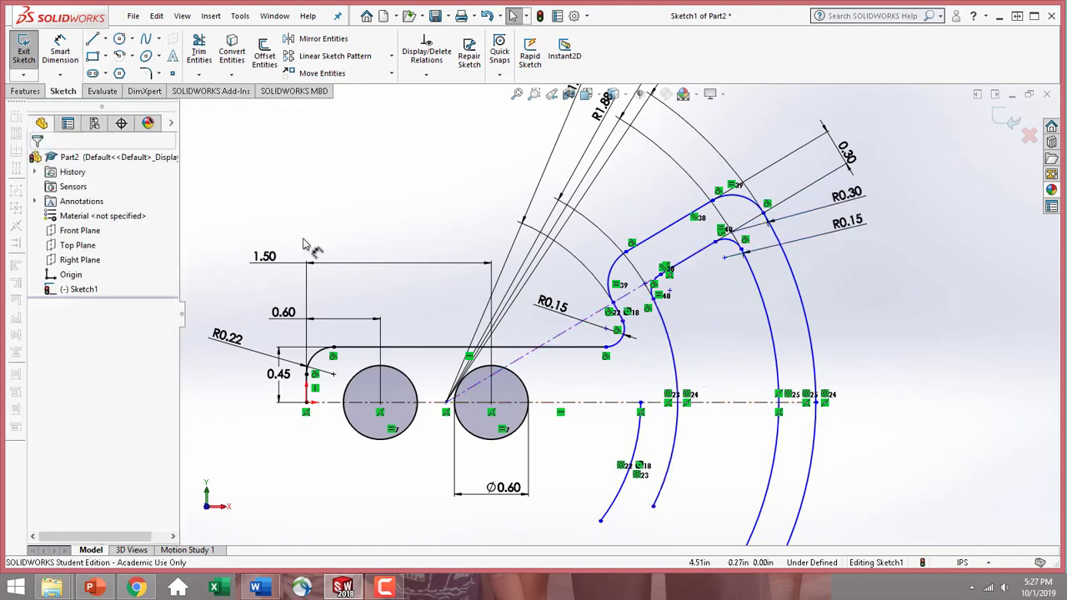
# Dimension the angle between the slanted centerline and the horizontal centerline as 30°, placing it outside the outermost arc
pyautogui.click(63, 48)
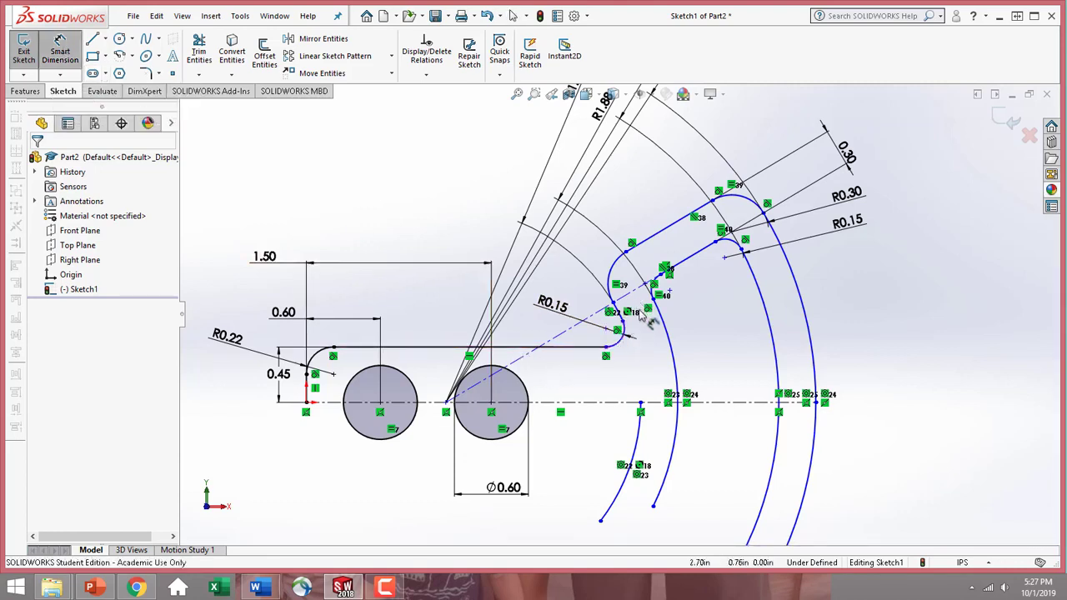
pyautogui.click(526, 358)
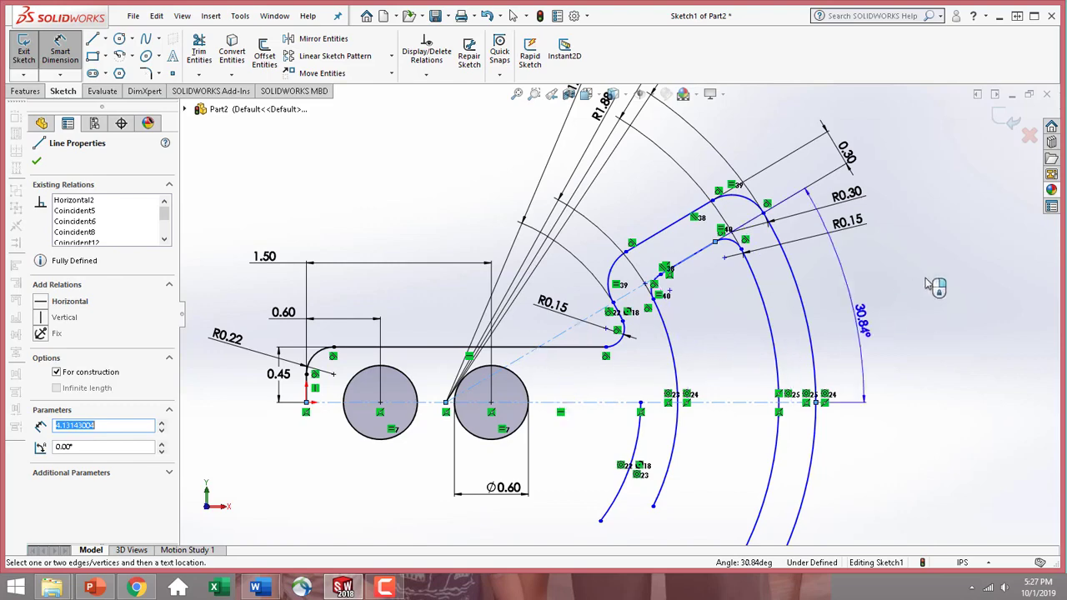
pyautogui.click(988, 250)
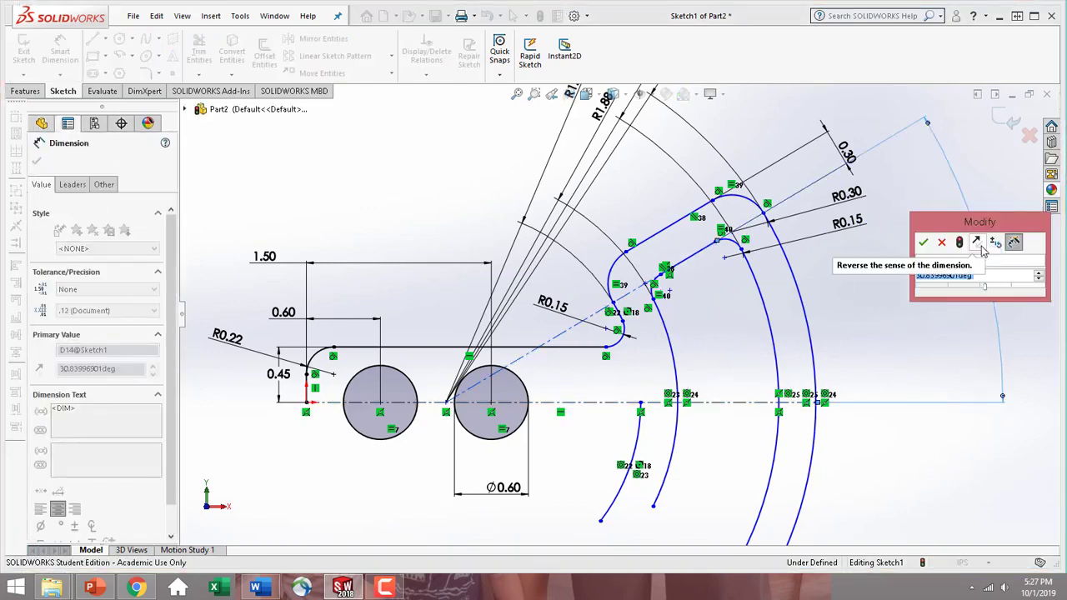
pyautogui.write('30')
pyautogui.press('Return')
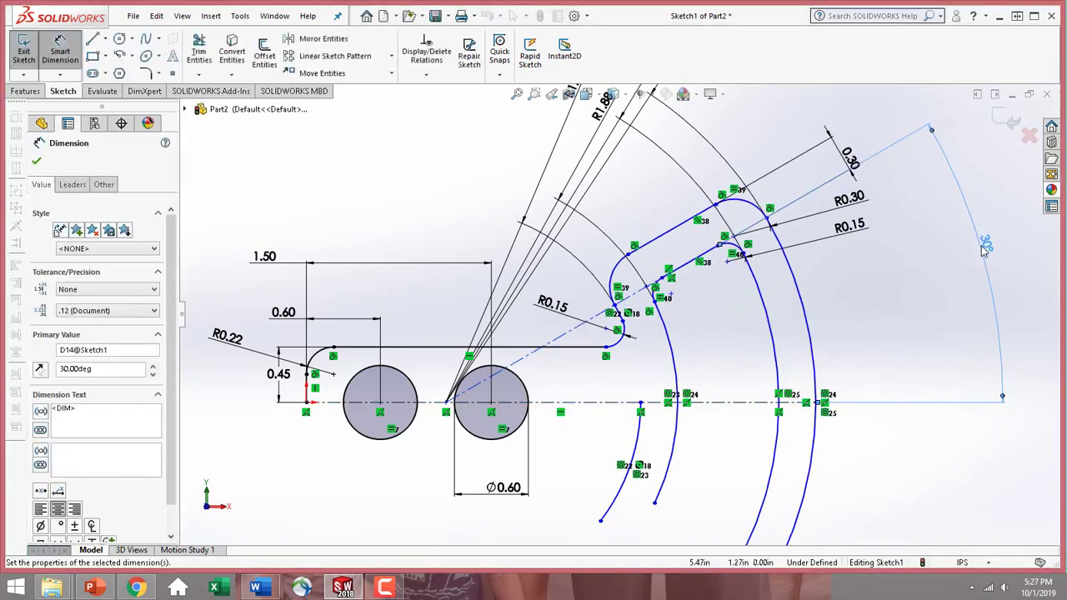
pyautogui.click(37, 161)
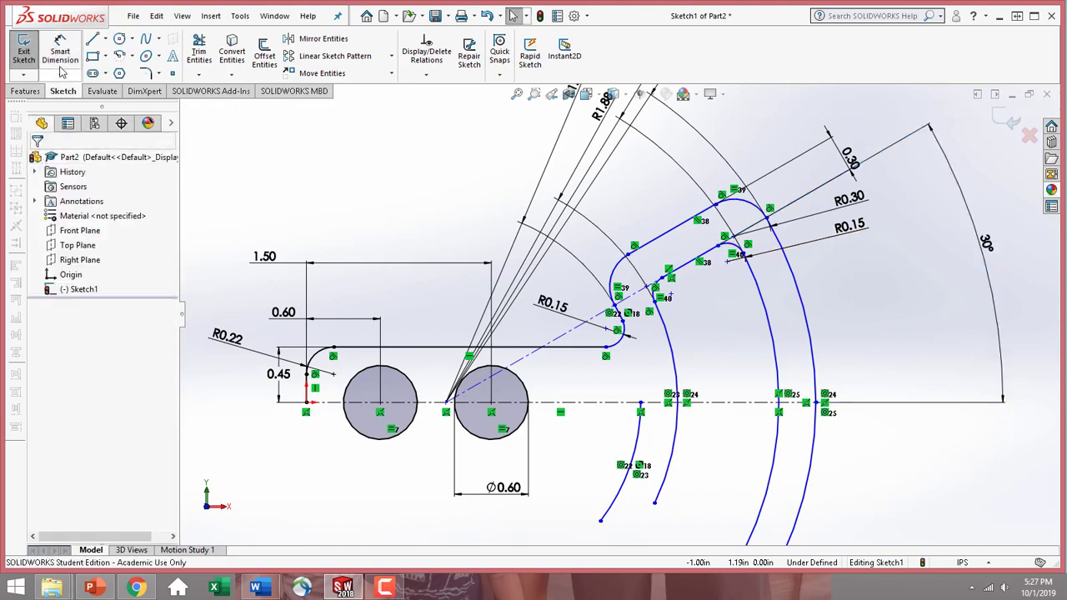
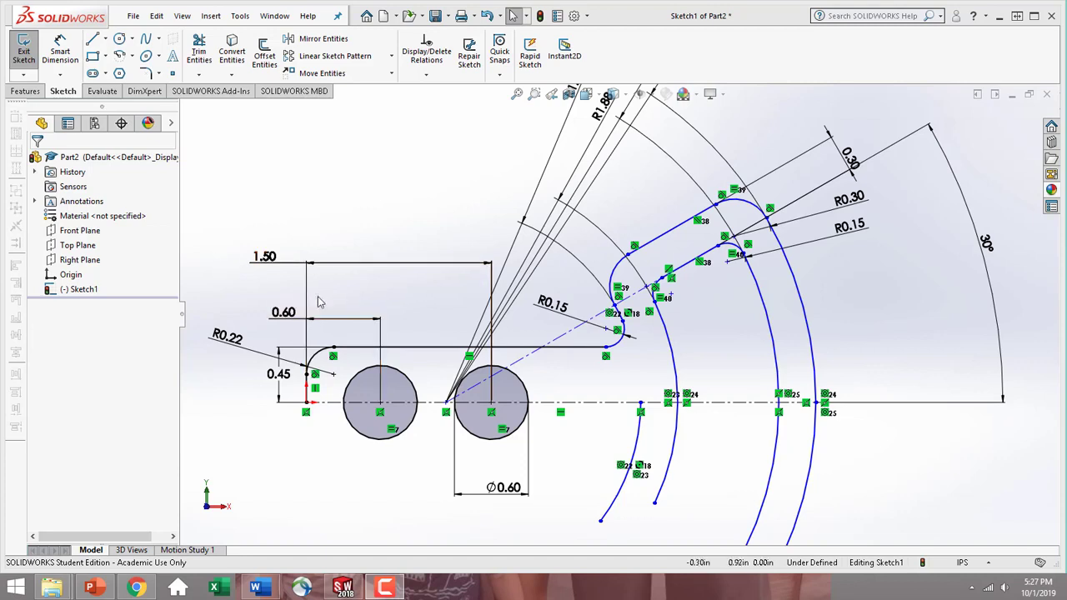
# Dimension the horizontal distance from the short left vertical line to the arcs' common center as 1.12 in, placing it between the 1.50 and 0.60 dimensions
pyautogui.click(64, 55)
pyautogui.scroll(-2, 337, 385)
pyautogui.scroll(-1, 340, 385)
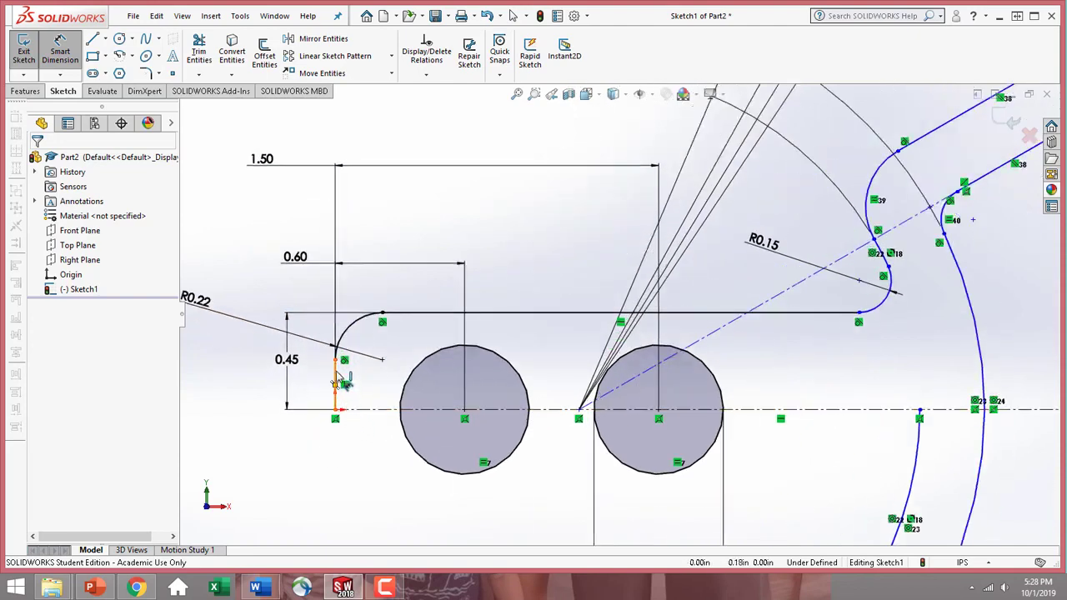
pyautogui.click(580, 411)
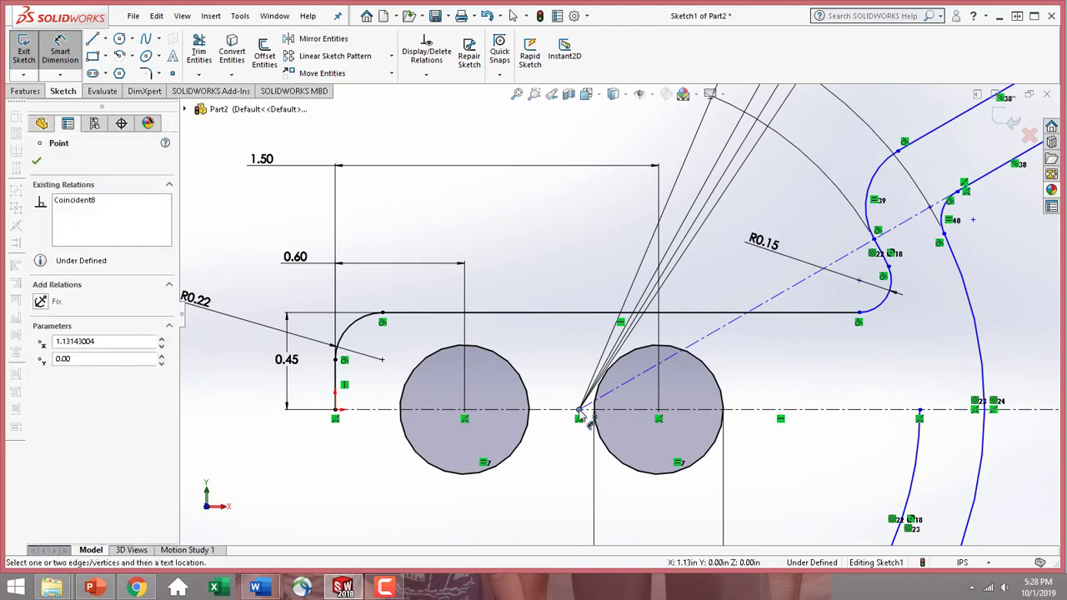
pyautogui.click(338, 384)
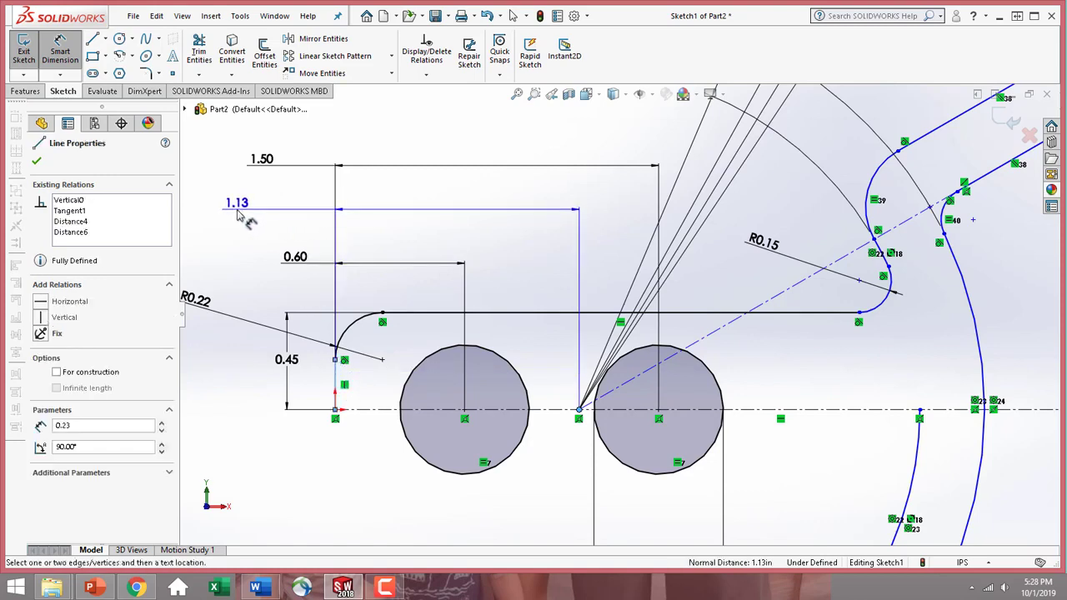
pyautogui.click(239, 215)
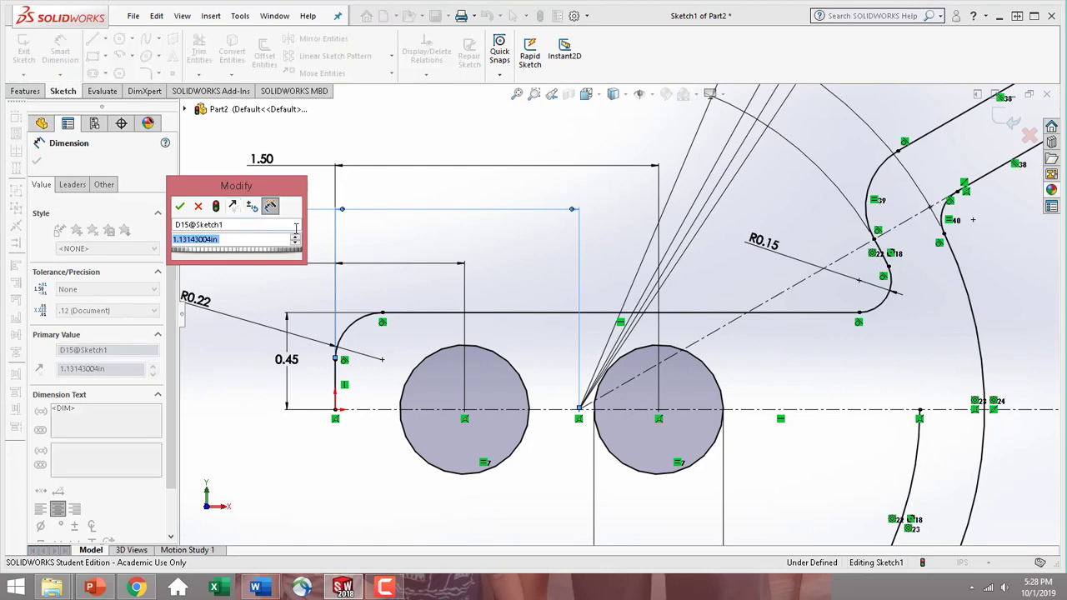
pyautogui.write('1.12')
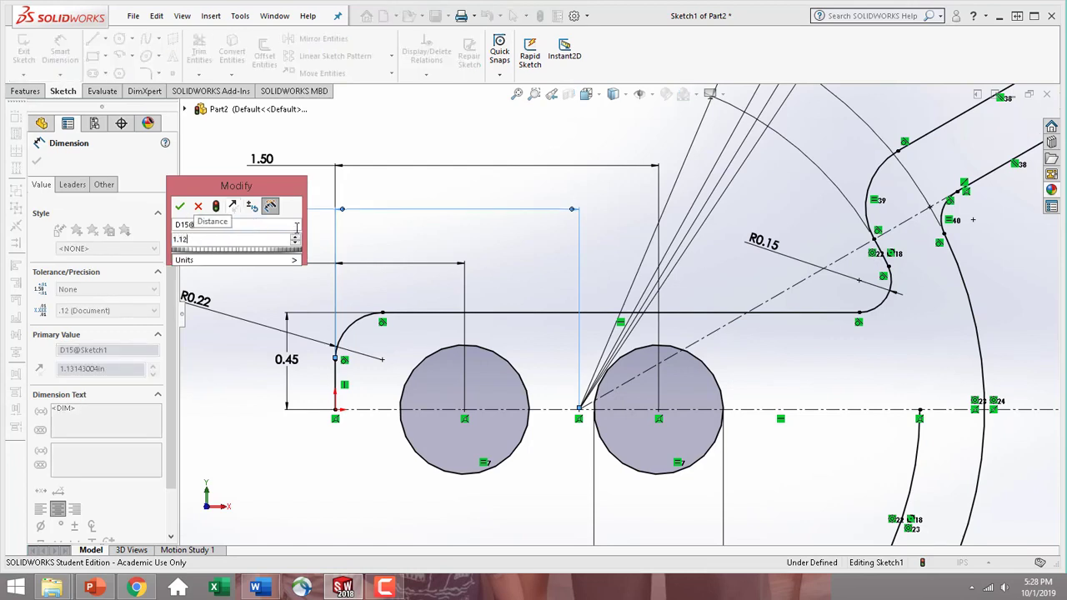
pyautogui.click(180, 206)
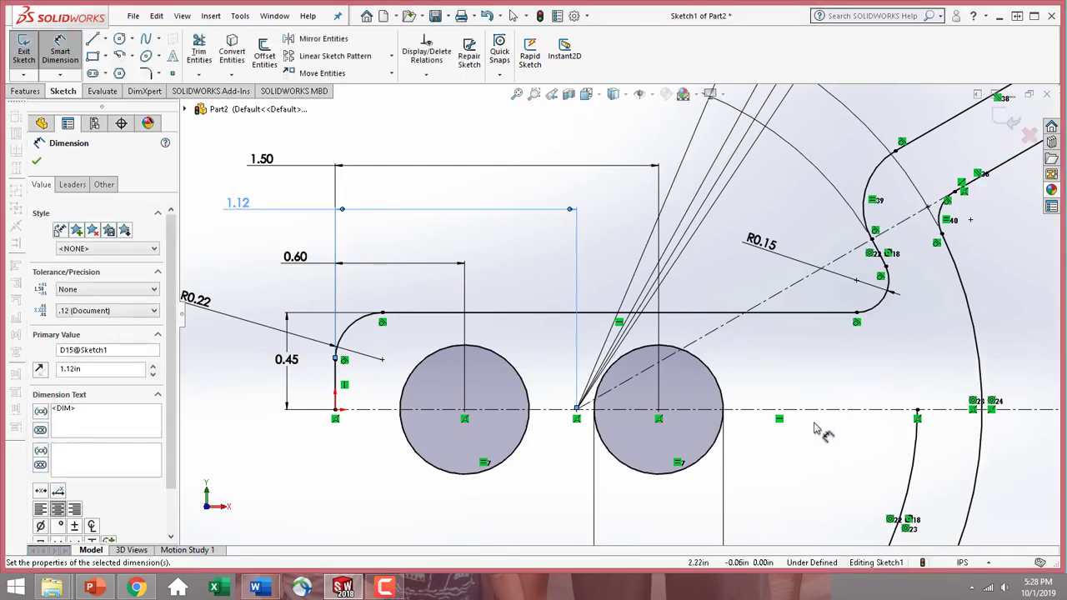
pyautogui.press('f')
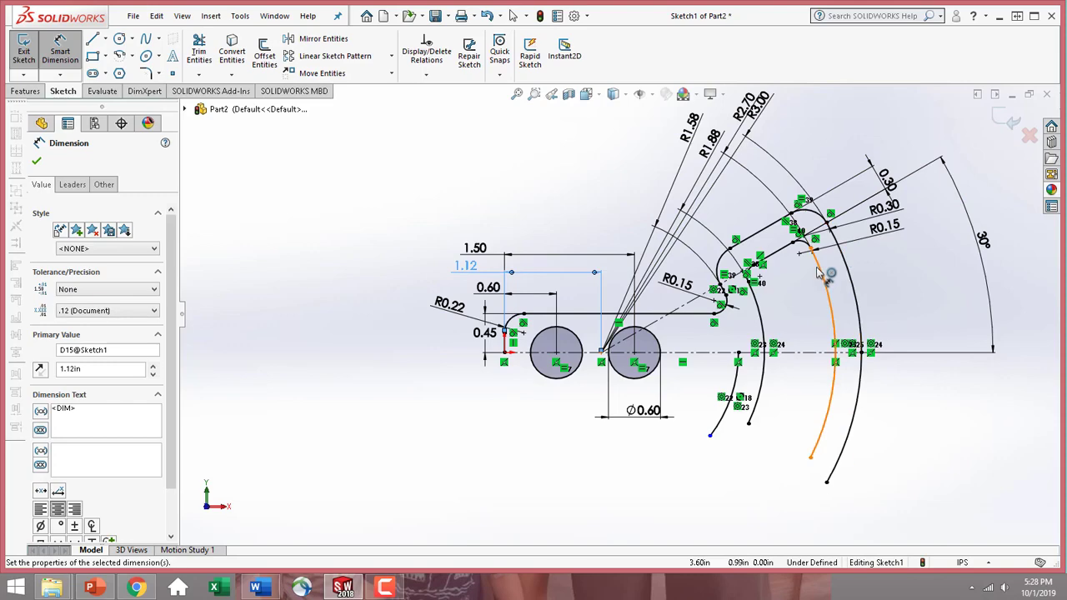
pyautogui.scroll(-3, 874, 199)
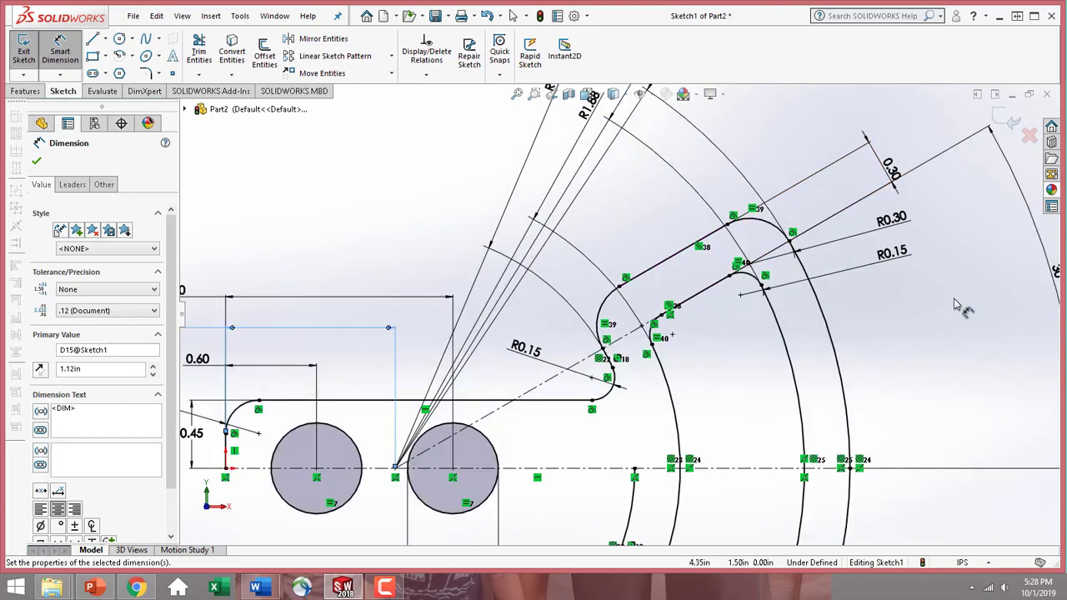
pyautogui.scroll(4, 620, 305)
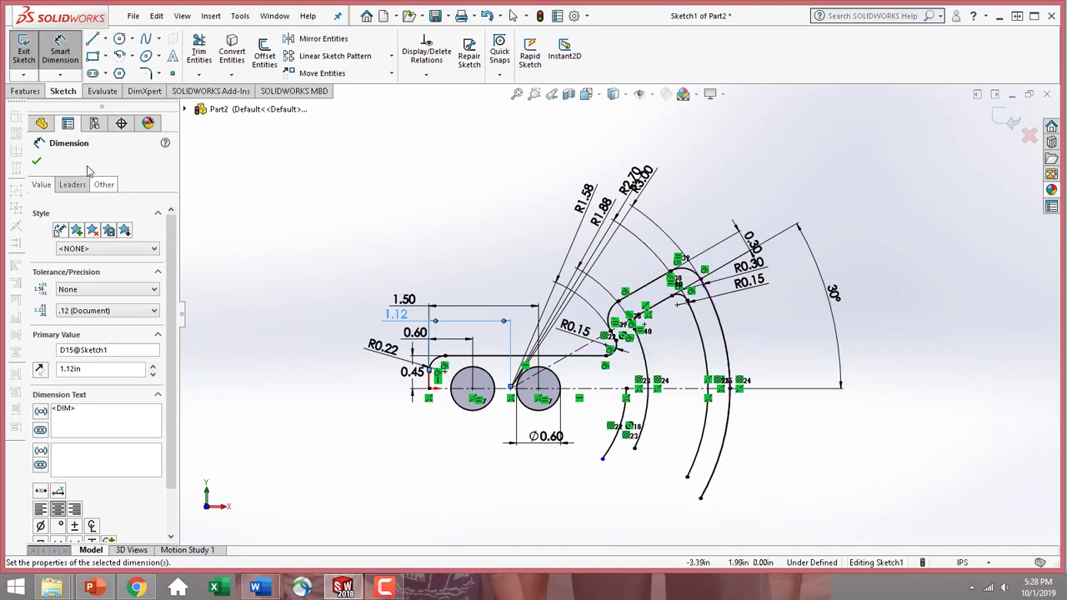
pyautogui.click(36, 161)
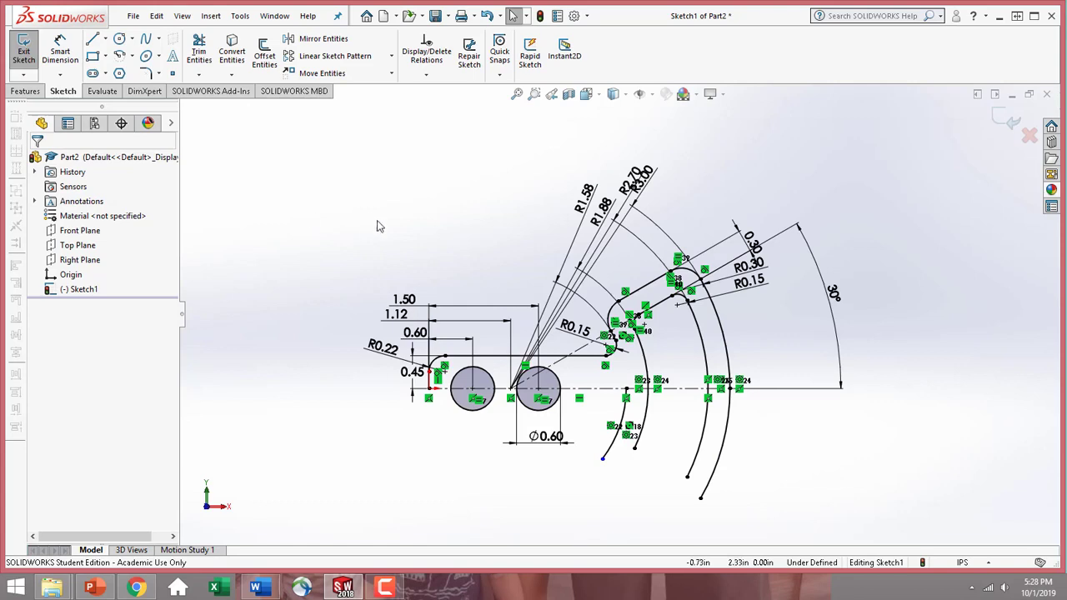
# Mirror the upper outline and the slot's upper slanted line and corner arcs about the horizontal centerline, leaving out the large concentric arcs
pyautogui.scroll(3, 802, 354)
pyautogui.scroll(-3, 491, 221)
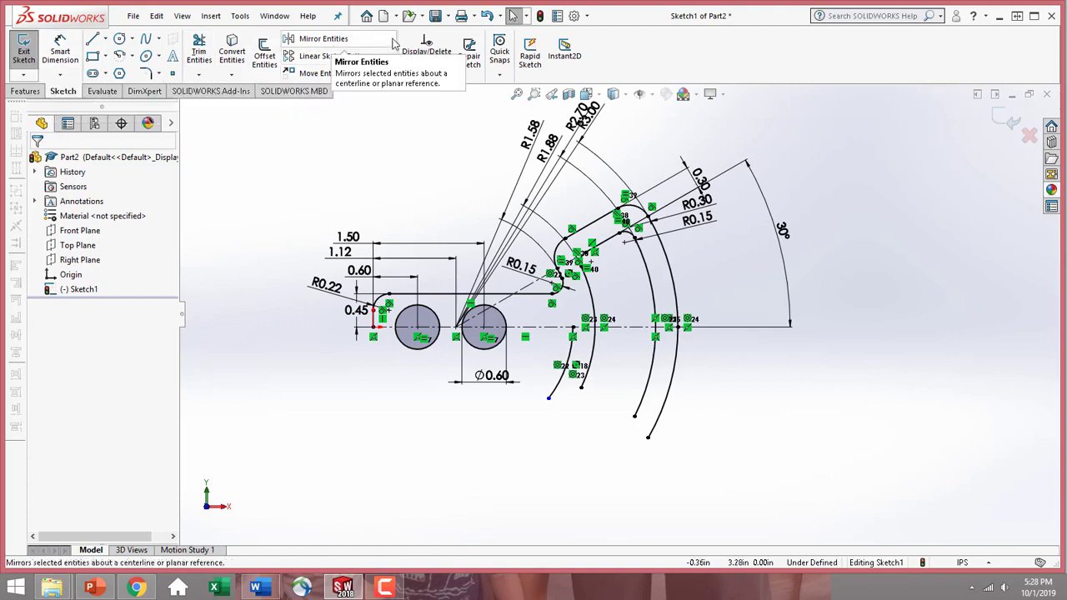
pyautogui.click(350, 43)
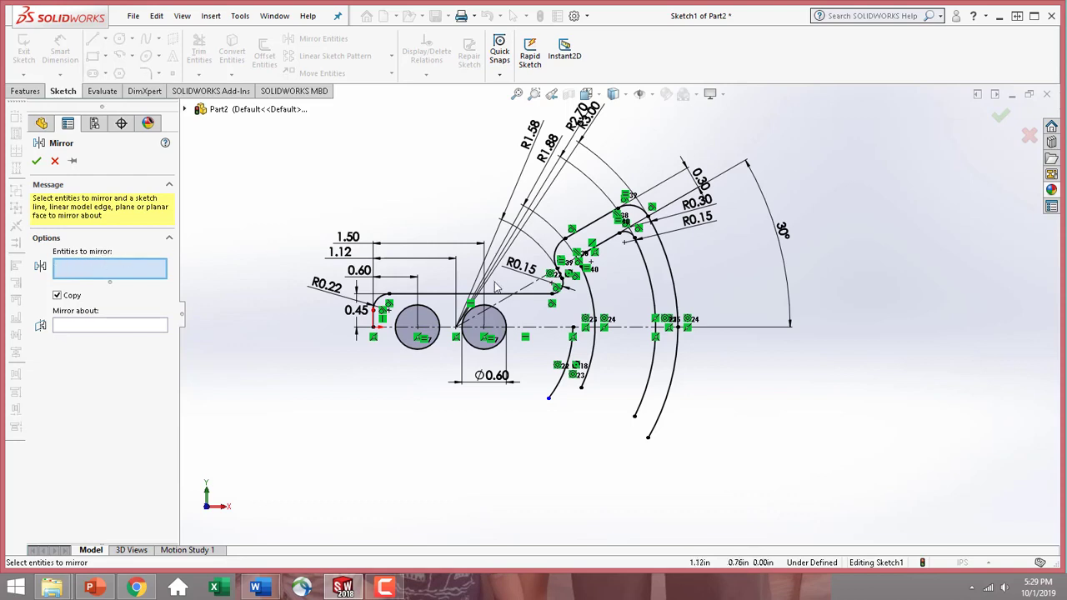
pyautogui.scroll(-3, 417, 276)
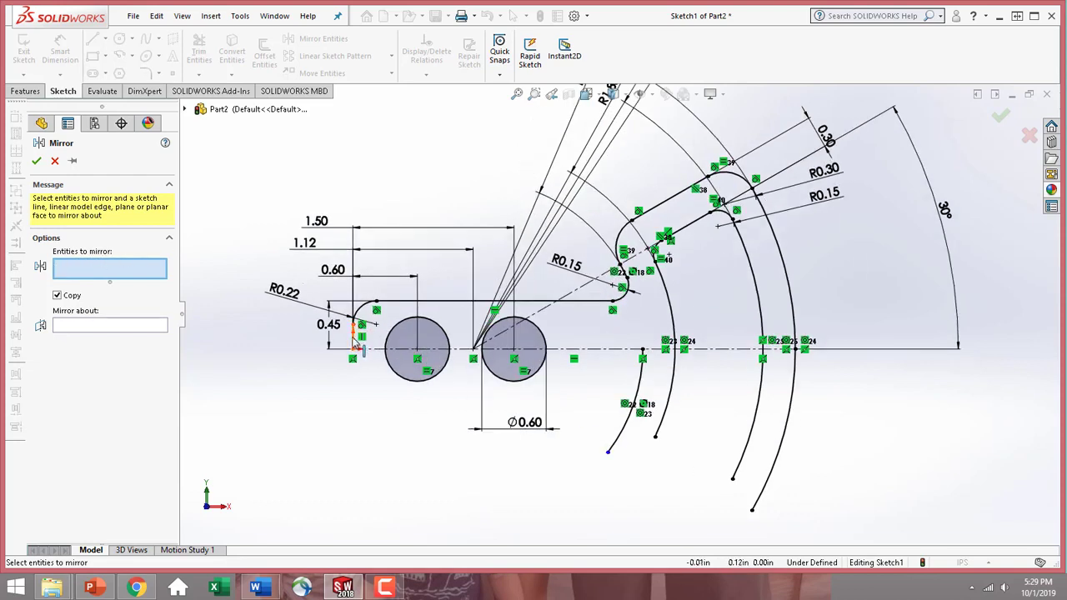
pyautogui.click(353, 338)
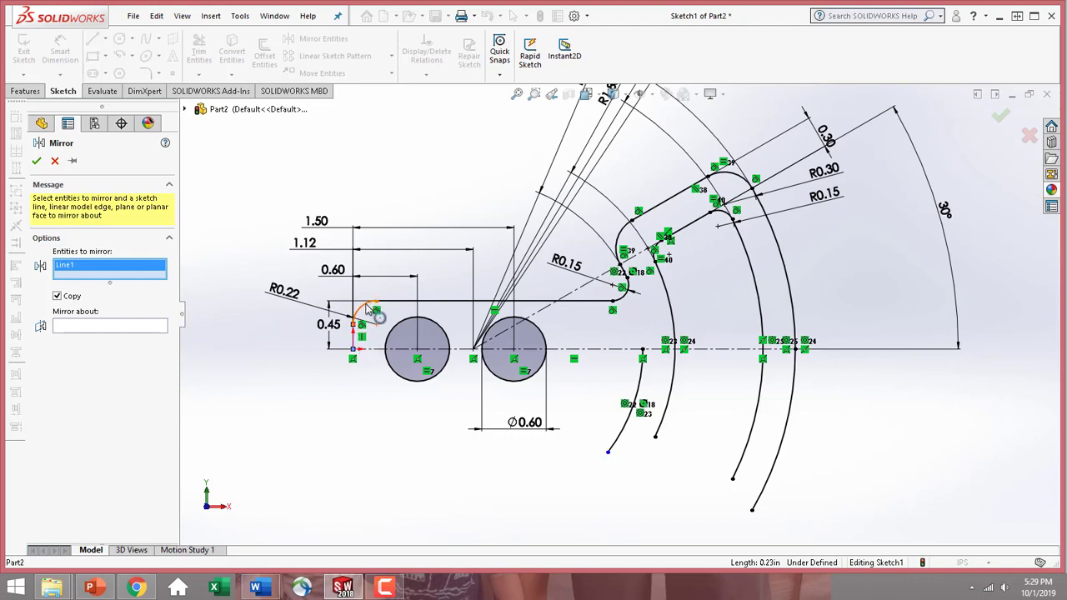
pyautogui.click(368, 308)
pyautogui.click(400, 301)
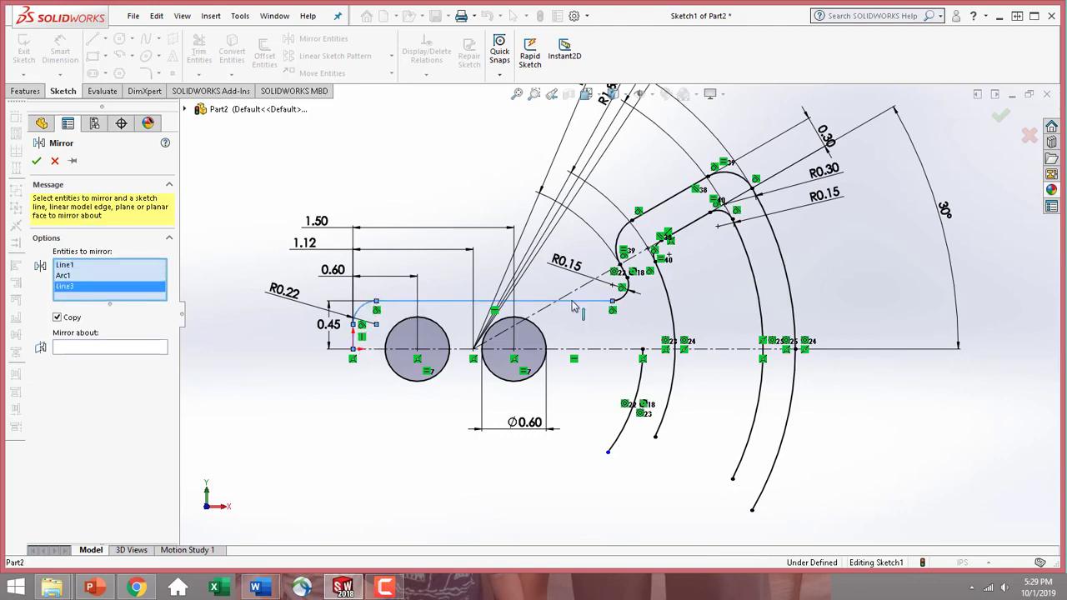
pyautogui.click(624, 302)
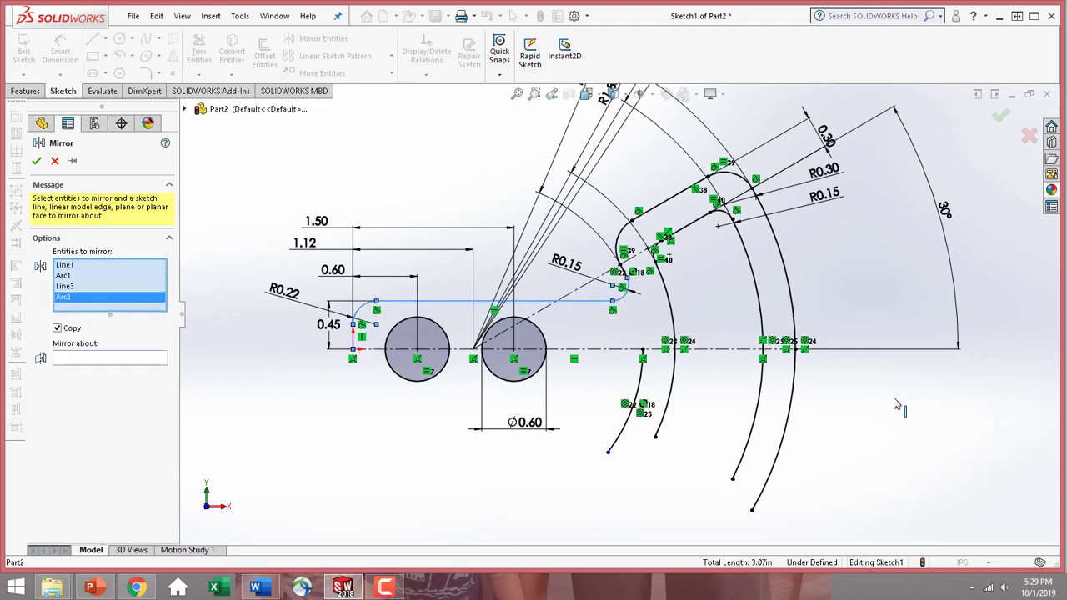
pyautogui.click(630, 283)
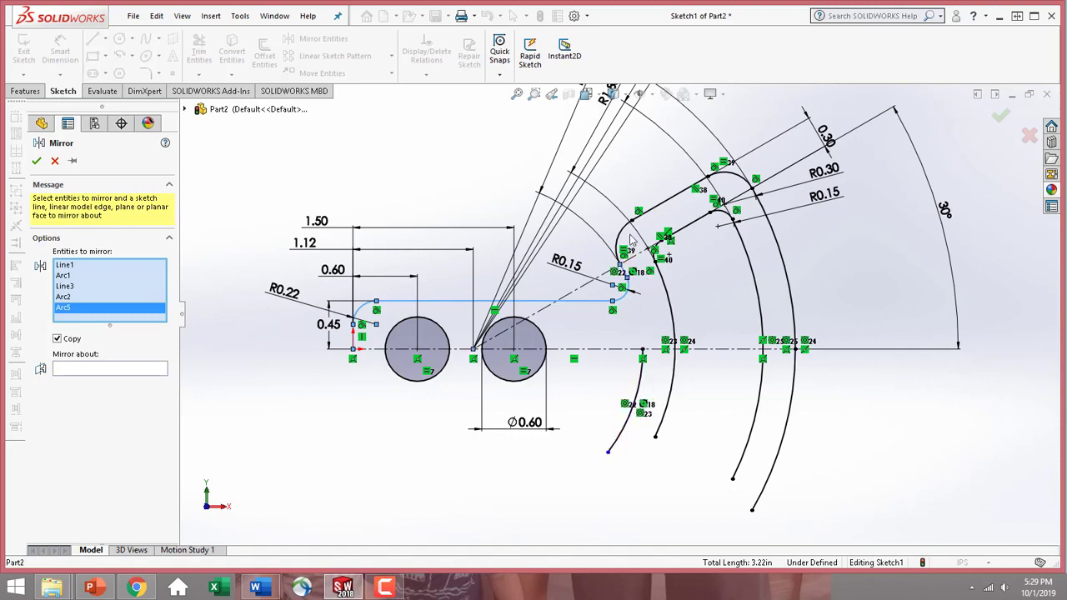
pyautogui.click(627, 233)
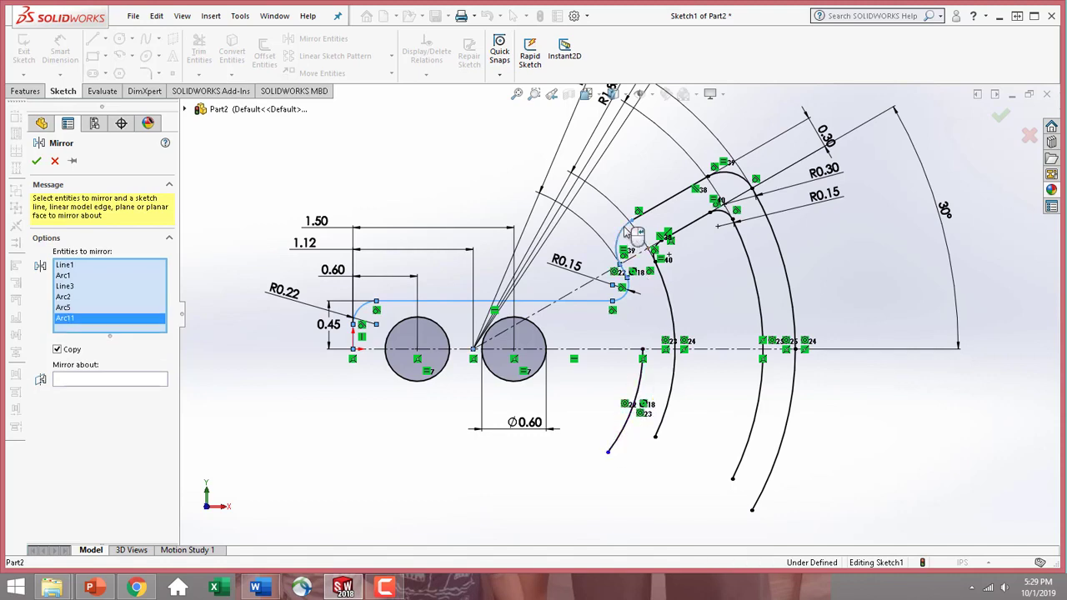
pyautogui.click(675, 203)
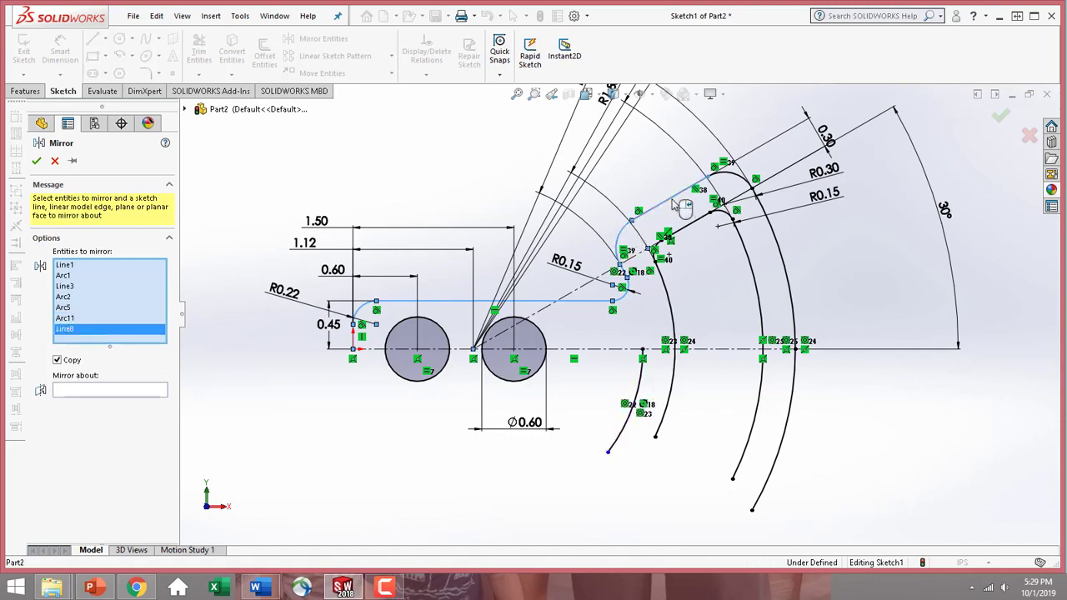
pyautogui.click(736, 175)
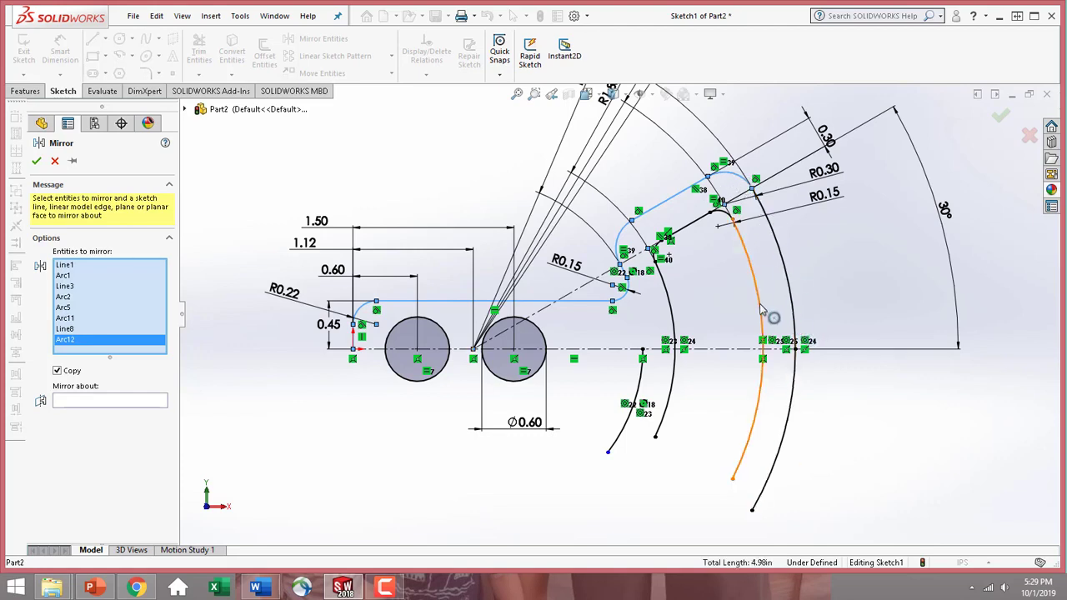
pyautogui.click(727, 218)
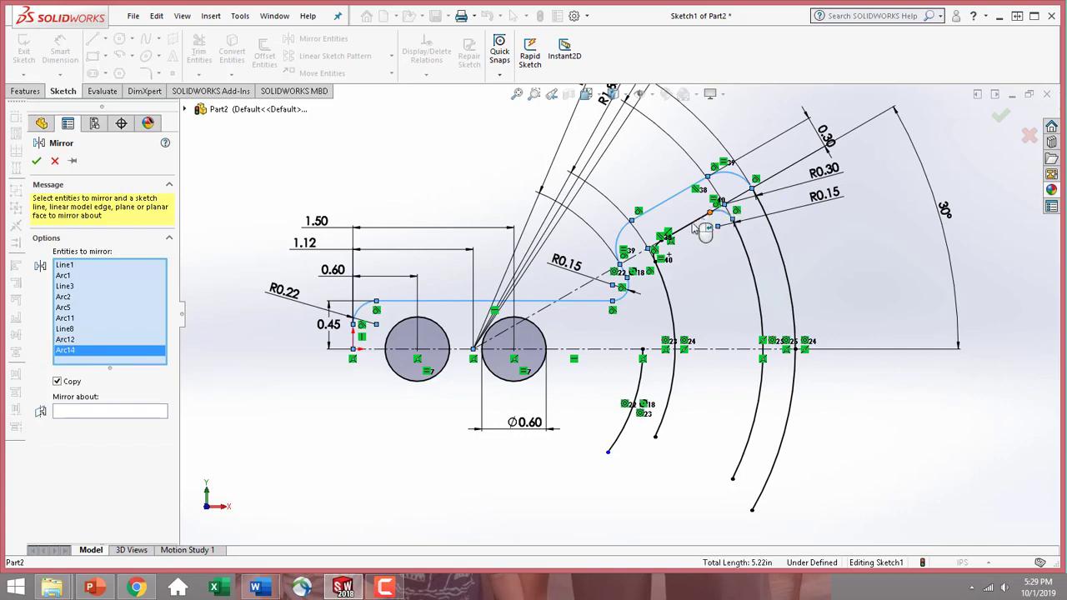
pyautogui.click(700, 229)
pyautogui.scroll(-2, 692, 283)
pyautogui.scroll(-1, 690, 288)
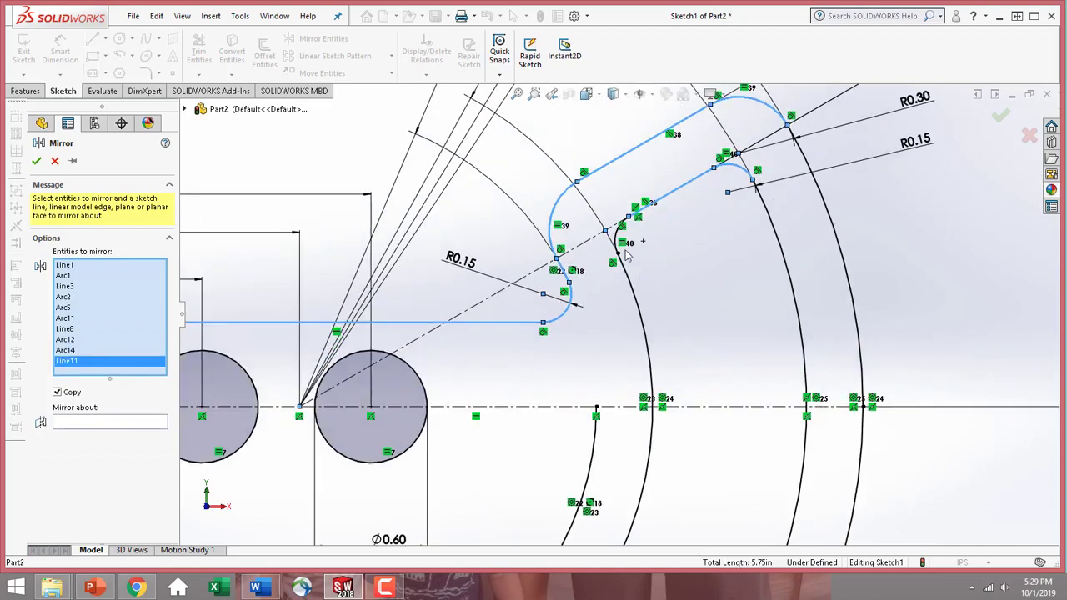
pyautogui.click(618, 246)
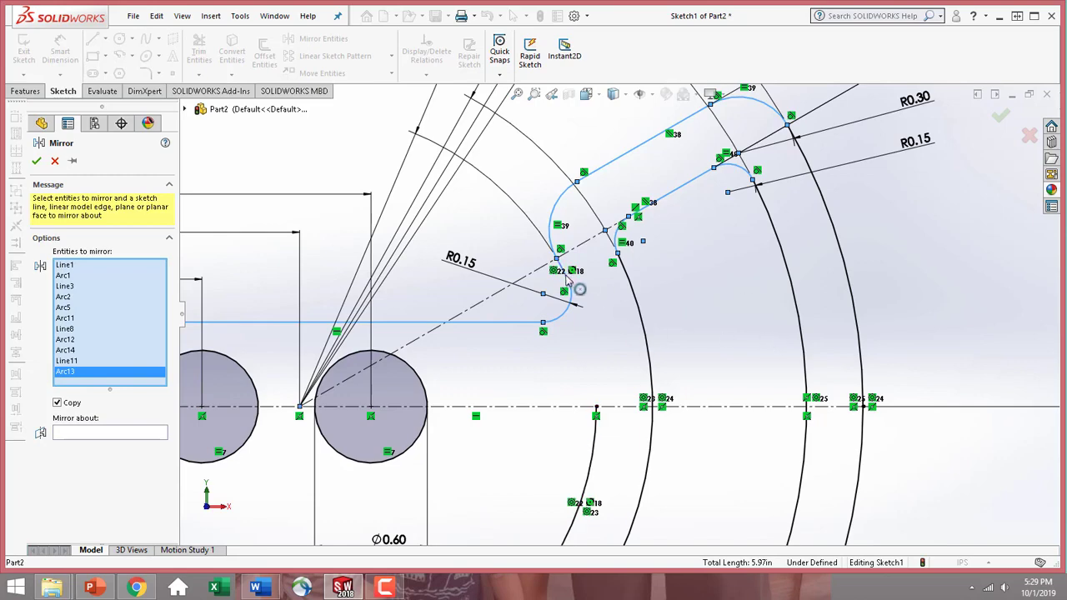
pyautogui.click(567, 284)
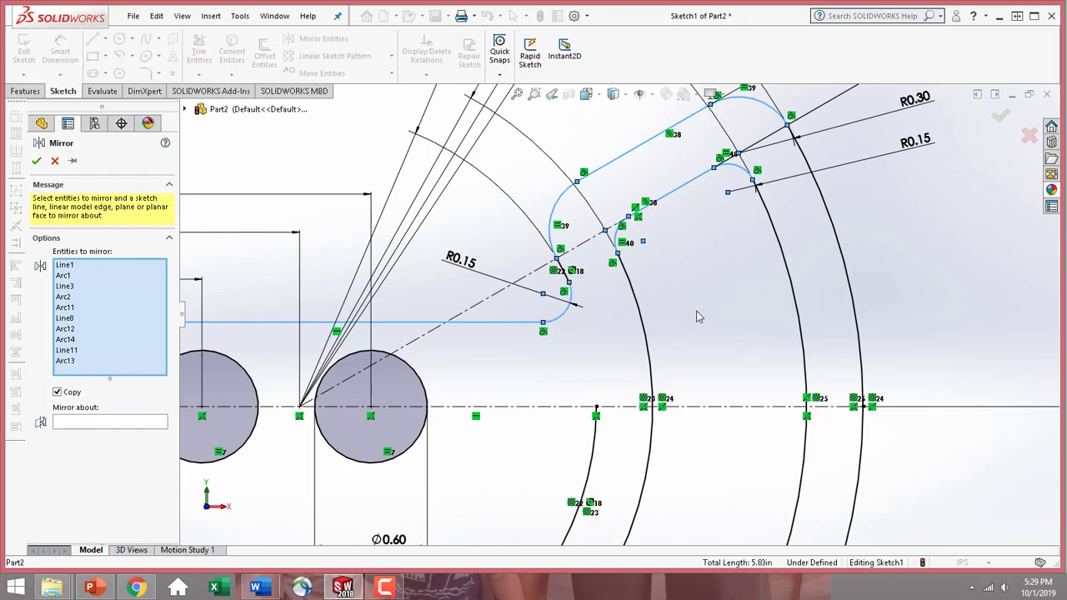
pyautogui.scroll(3, 621, 312)
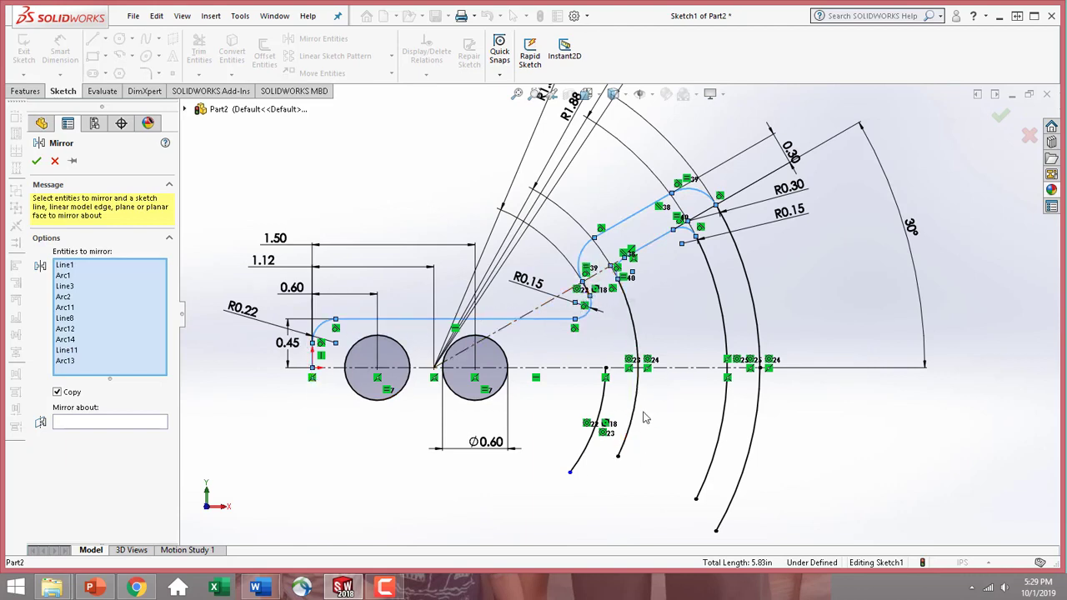
pyautogui.click(101, 423)
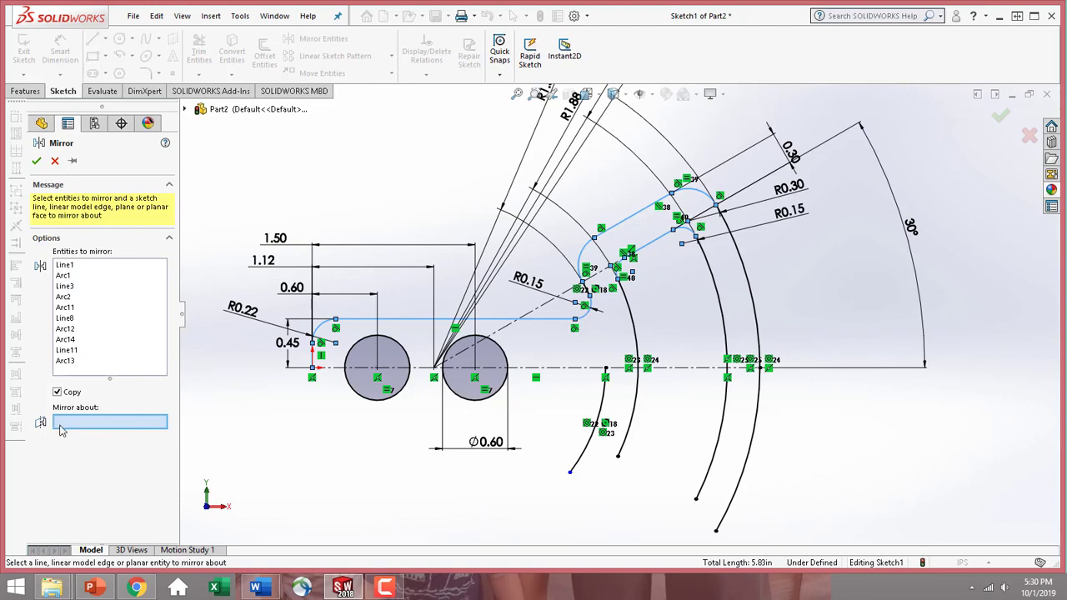
pyautogui.click(676, 370)
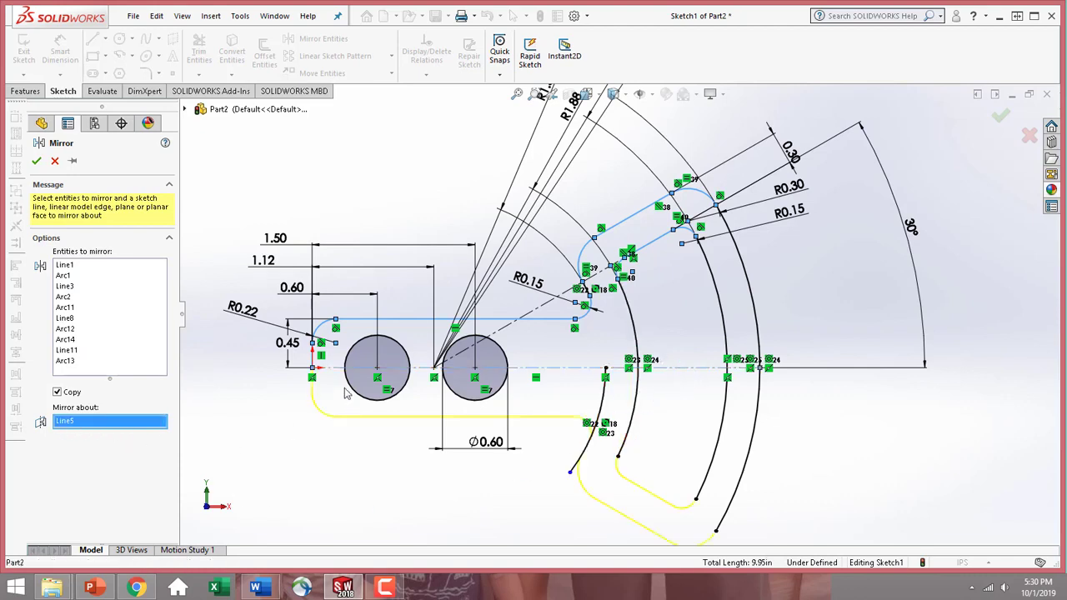
pyautogui.scroll(2, 700, 494)
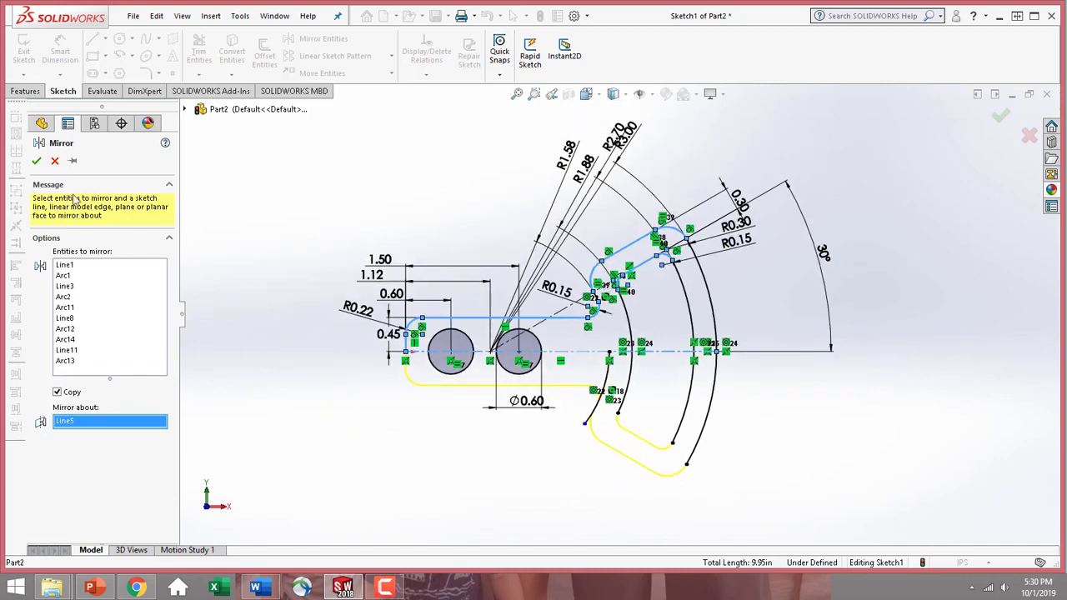
pyautogui.click(35, 160)
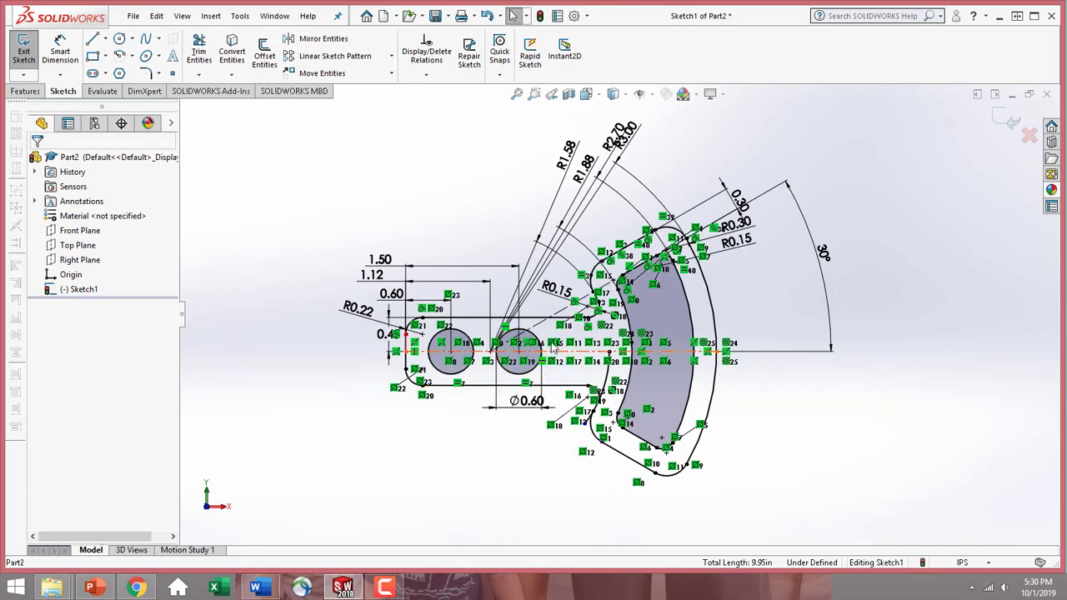
# Power-trim the innermost R1.58 concentric arc where it crosses the neck between the upper and lower corner arcs
pyautogui.scroll(-1, 625, 343)
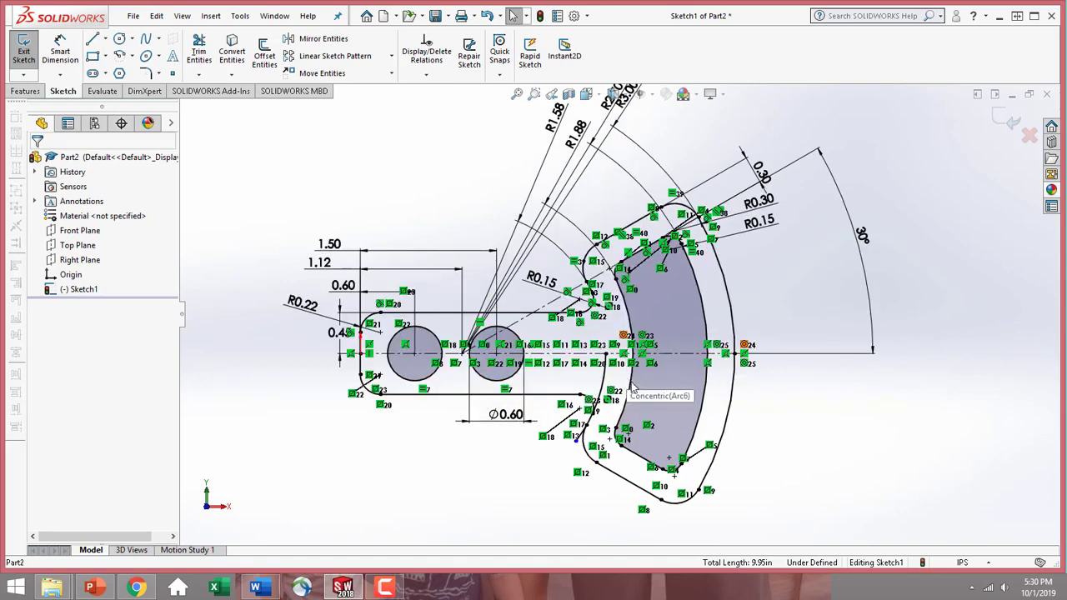
pyautogui.scroll(-2, 635, 386)
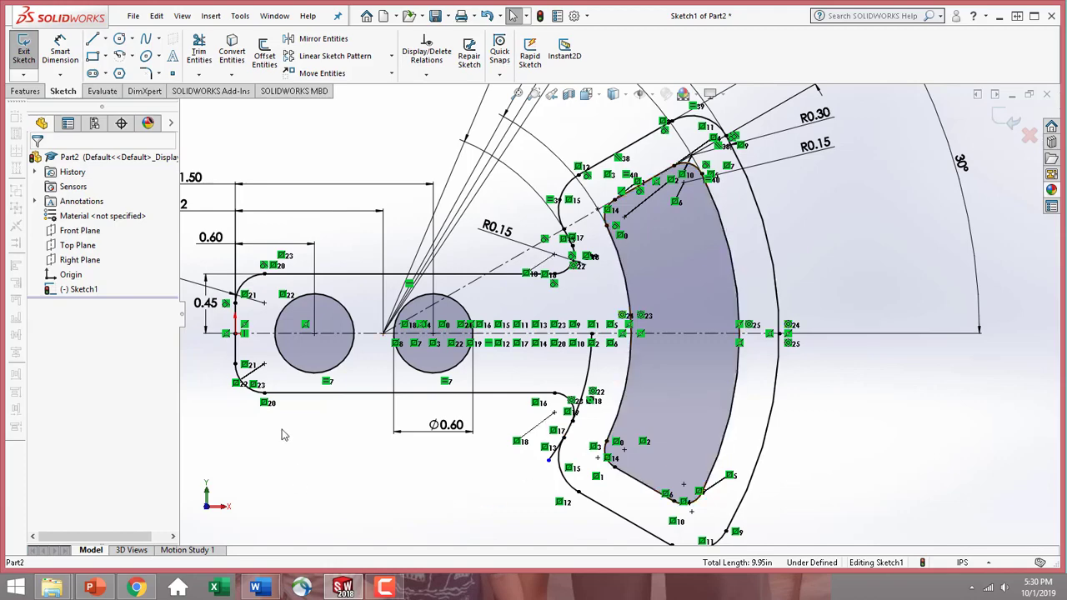
pyautogui.scroll(-3, 575, 427)
pyautogui.scroll(-3, 577, 425)
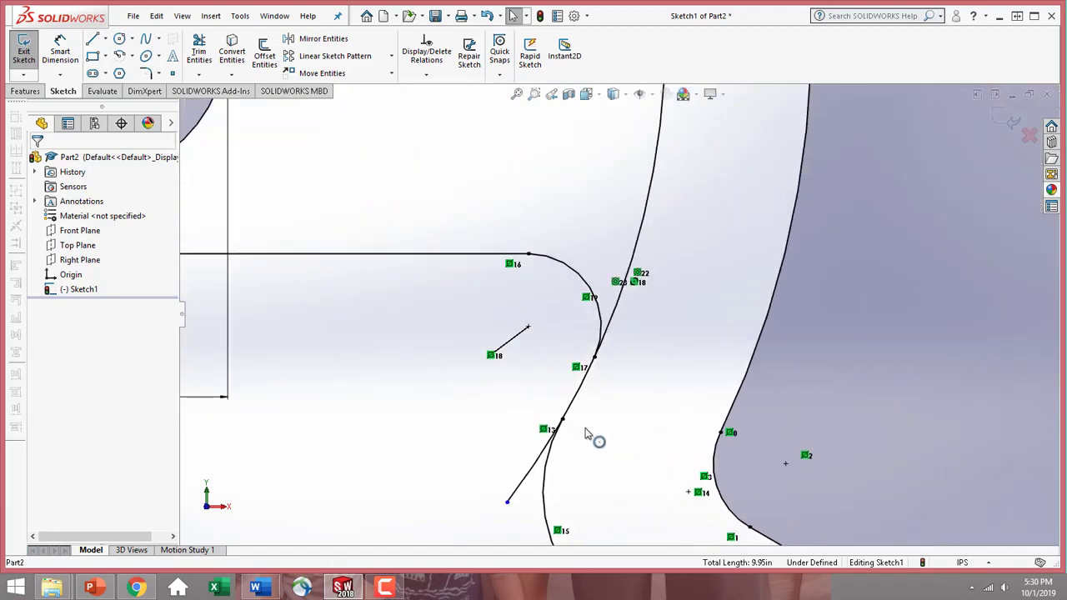
pyautogui.scroll(5, 614, 411)
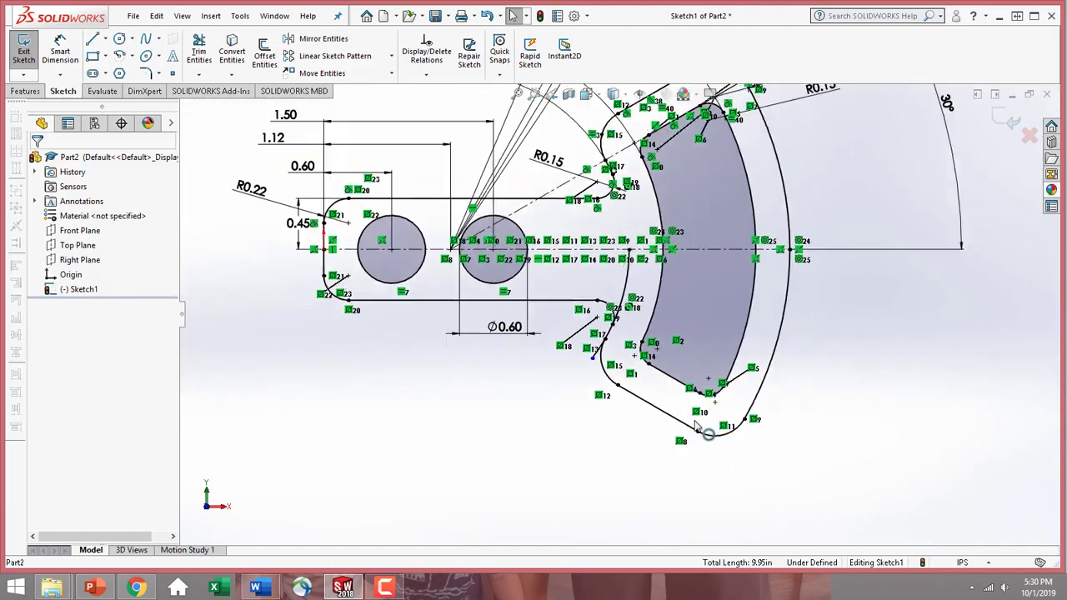
pyautogui.scroll(-2, 667, 257)
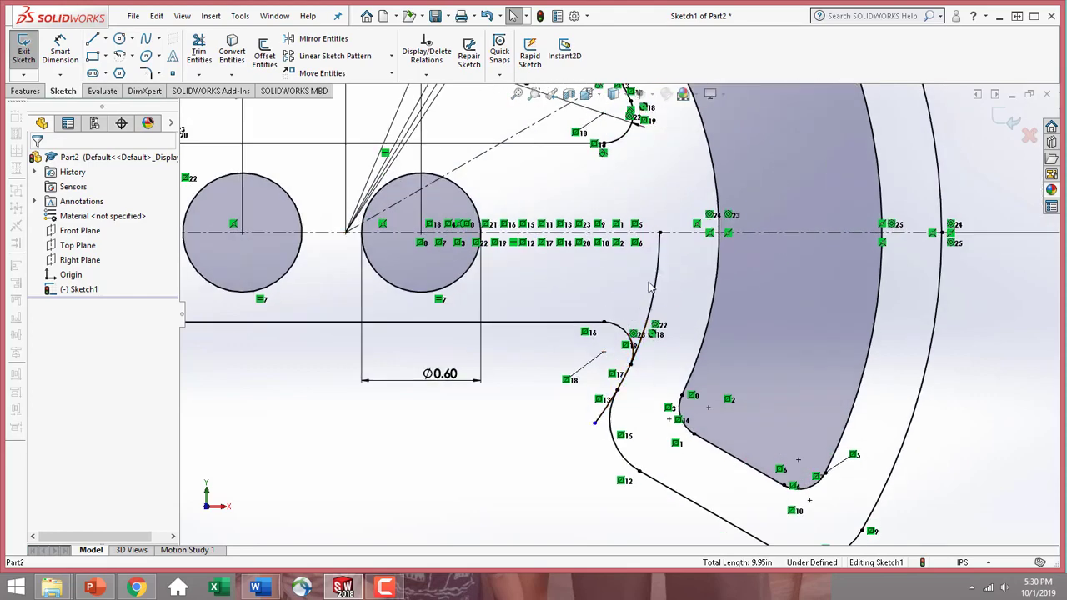
pyautogui.click(208, 57)
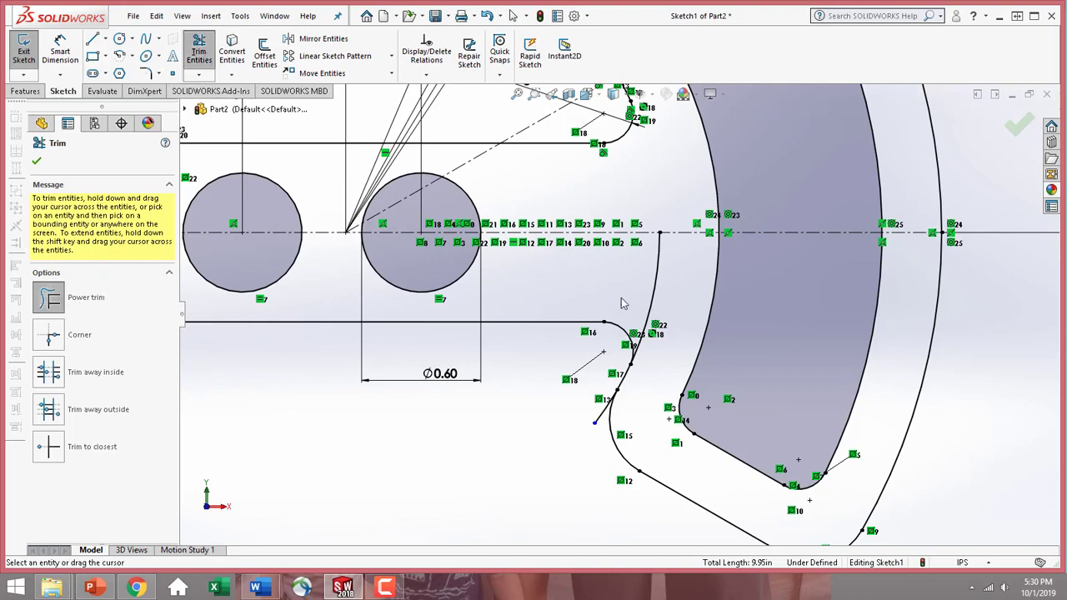
pyautogui.moveTo(654, 301); pyautogui.dragTo(663, 307)
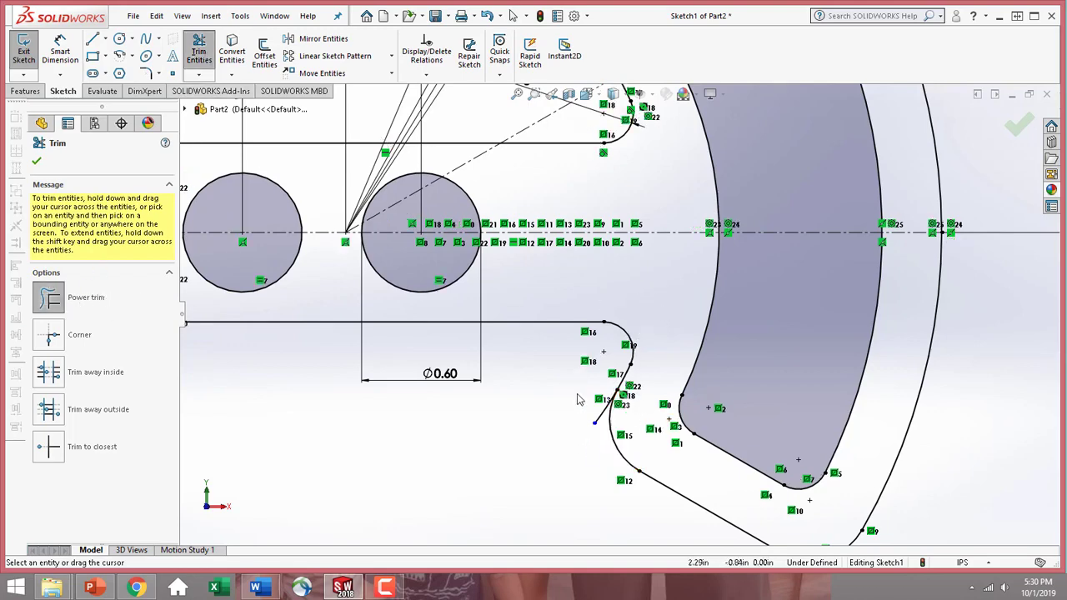
# Trim the leftover tail of the R1.58 arc that extends beyond the outline at the lower notch
pyautogui.scroll(-2, 584, 400)
pyautogui.moveTo(613, 406); pyautogui.dragTo(615, 425)
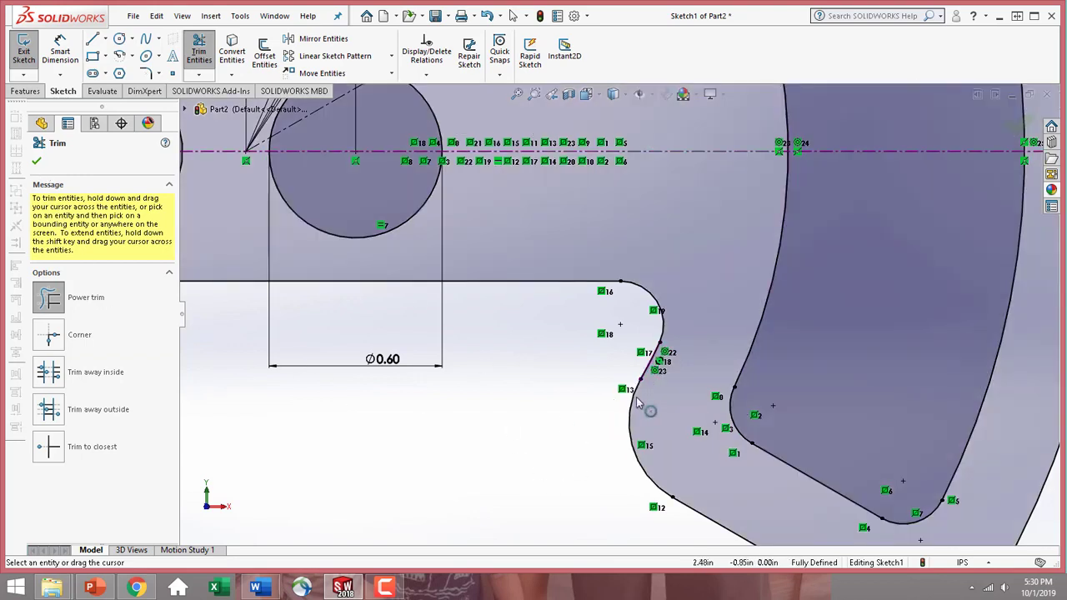
pyautogui.click(37, 160)
pyautogui.scroll(5, 512, 368)
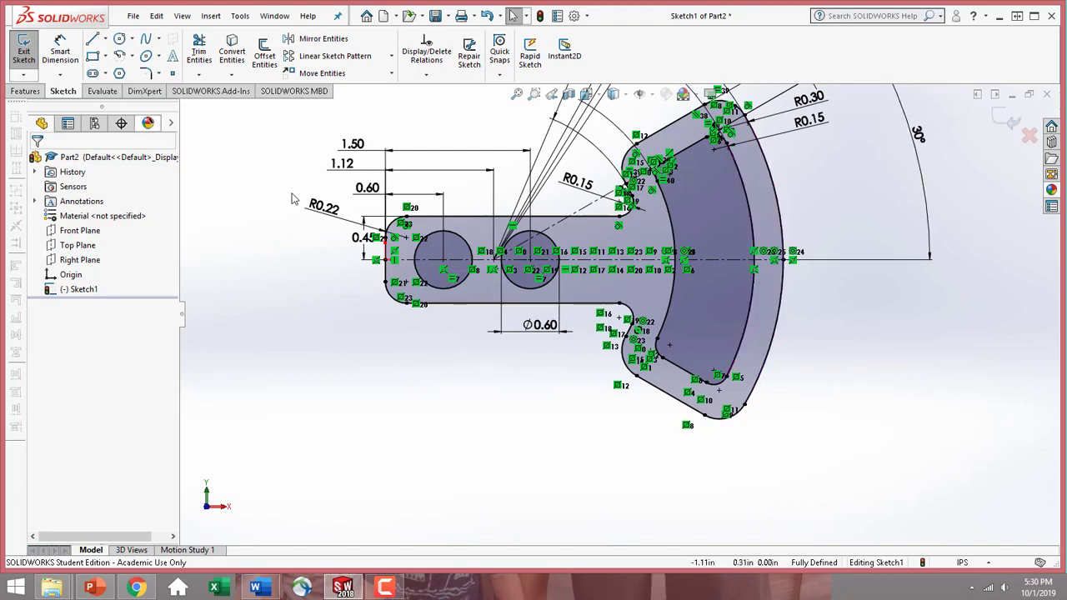
pyautogui.scroll(2, 616, 305)
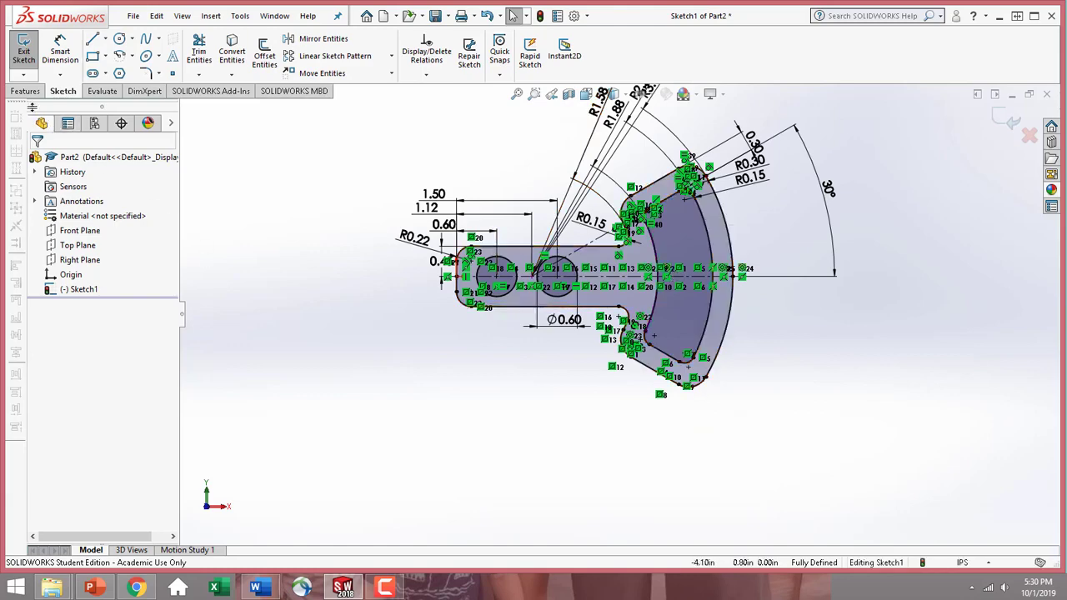
# Extrude the closed profile as a blind boss 0.25 in deep from the sketch plane
pyautogui.click(25, 91)
pyautogui.click(40, 60)
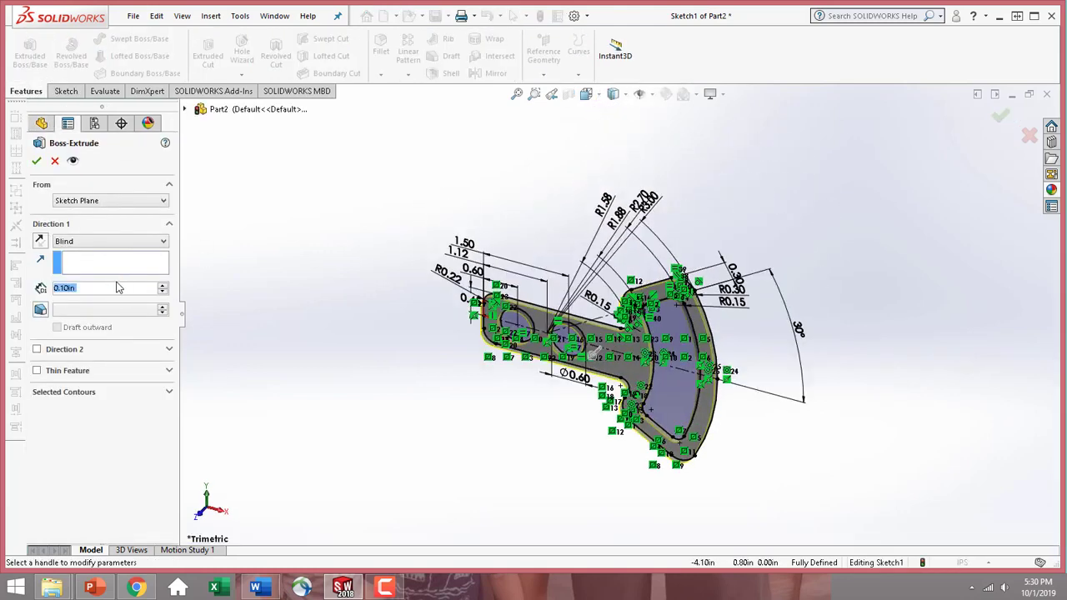
pyautogui.write('0.25')
pyautogui.press('Return')
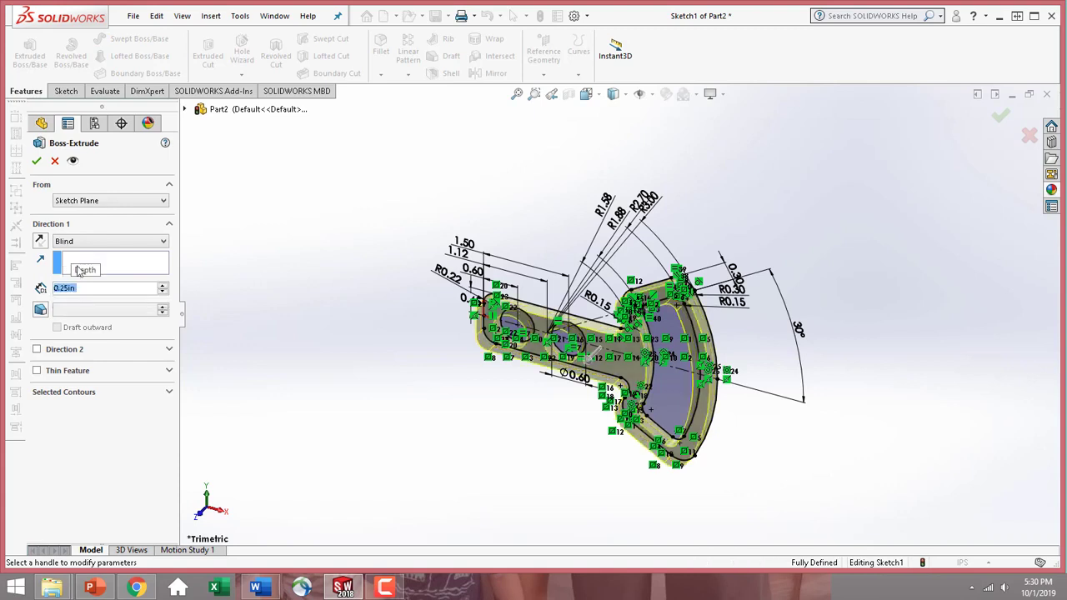
pyautogui.click(38, 160)
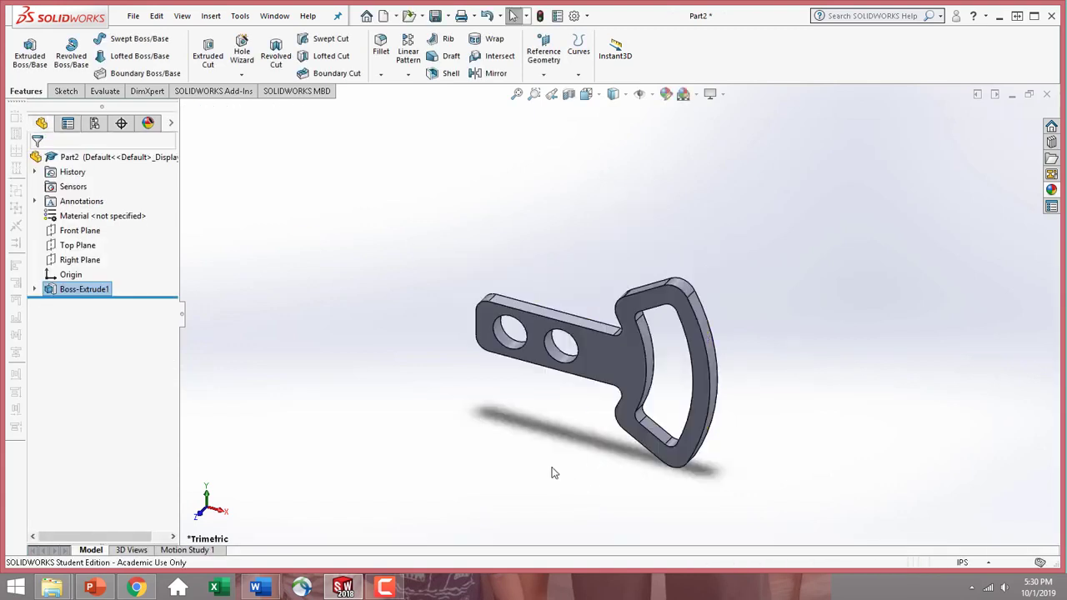
pyautogui.moveTo(550, 469); pyautogui.dragTo(574, 380, button='middle')
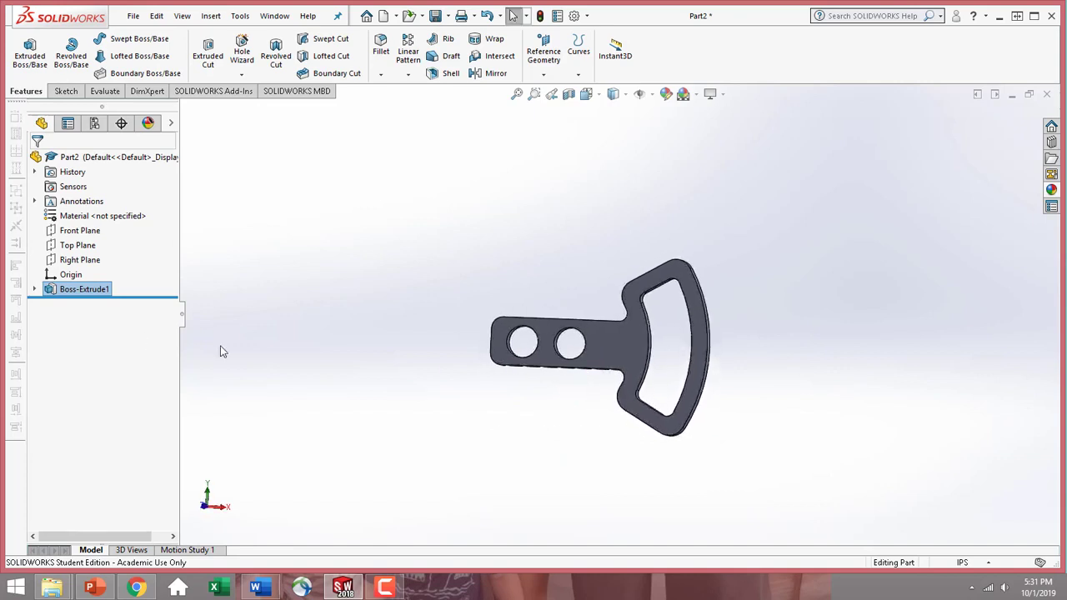
pyautogui.moveTo(389, 240); pyautogui.dragTo(358, 278, button='middle')
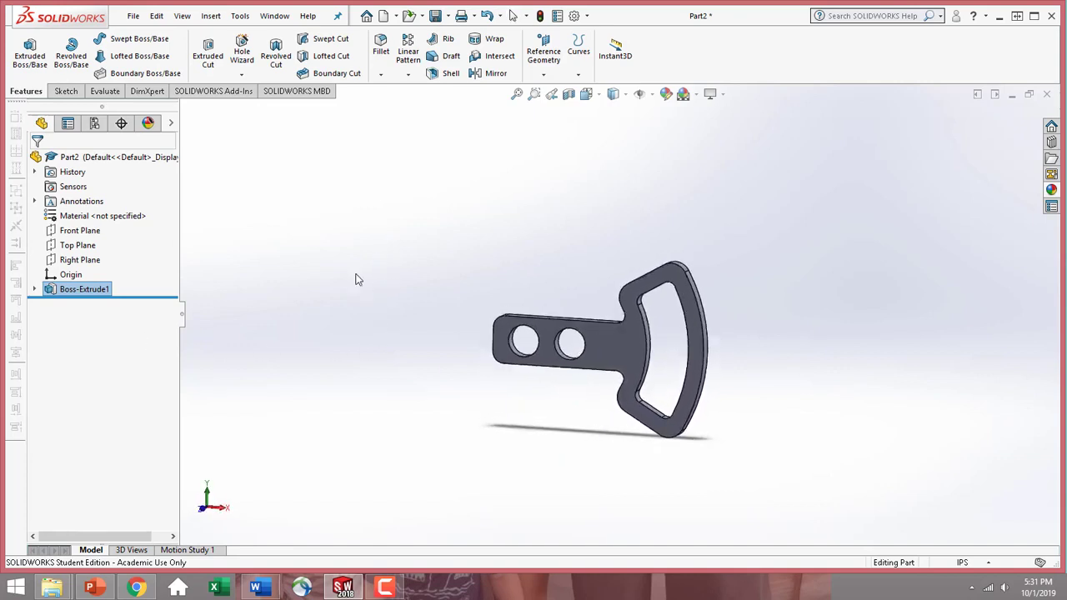
# Delete the boss extrusion while keeping its underlying sketch
pyautogui.click(60, 290)
pyautogui.rightClick(60, 290)
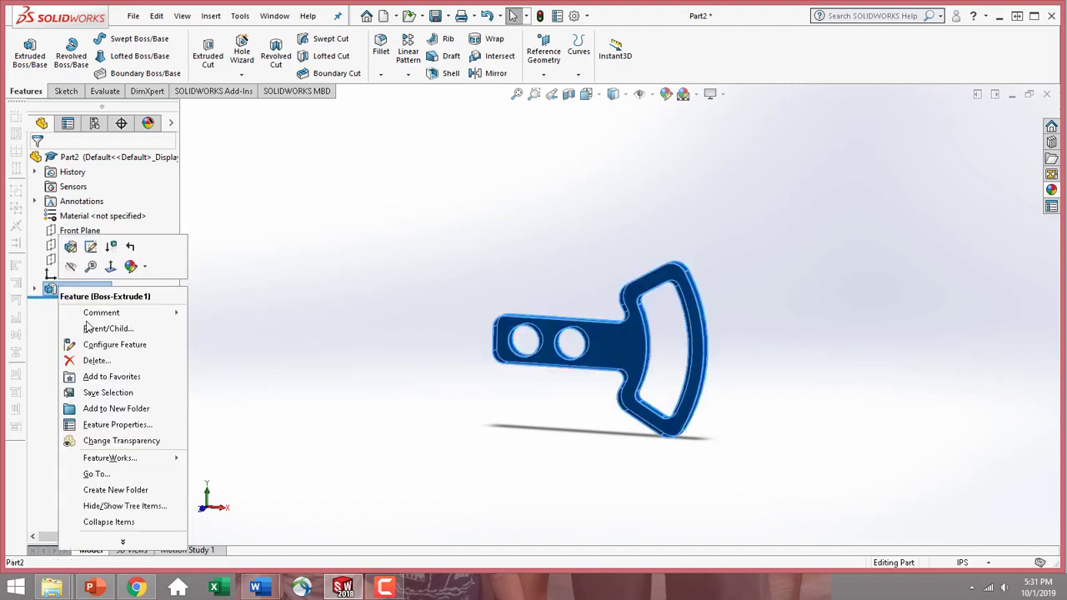
pyautogui.click(94, 360)
pyautogui.click(617, 235)
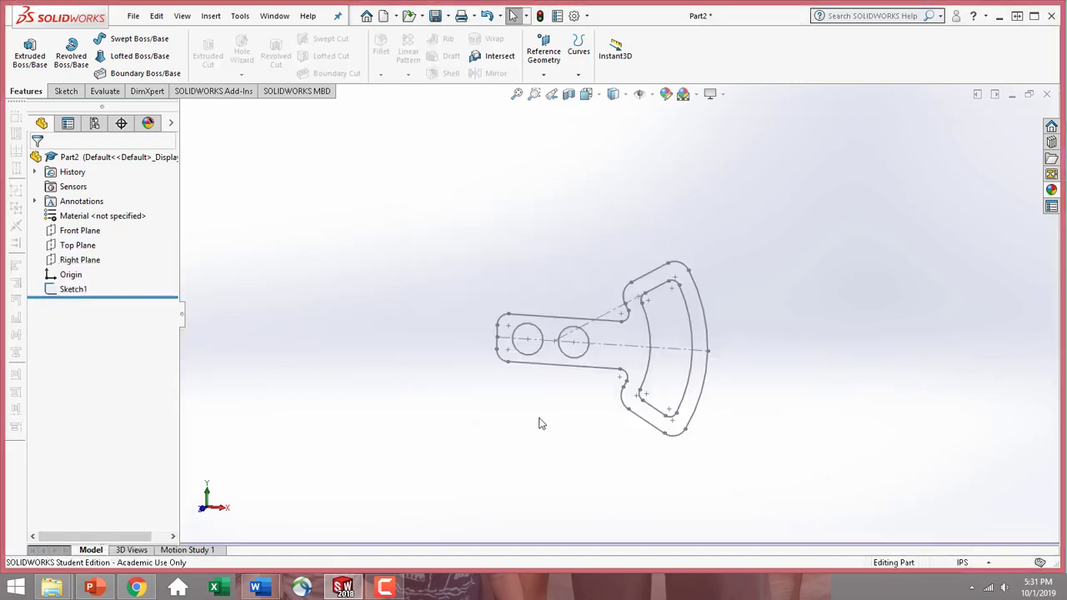
pyautogui.moveTo(731, 412)
pyautogui.mouseDown(button='middle')
pyautogui.moveTo(769, 396)
pyautogui.moveTo(689, 398)
pyautogui.moveTo(727, 374)
pyautogui.moveTo(734, 386)
pyautogui.mouseUp(button='middle')
pyautogui.scroll(-3, 657, 298)
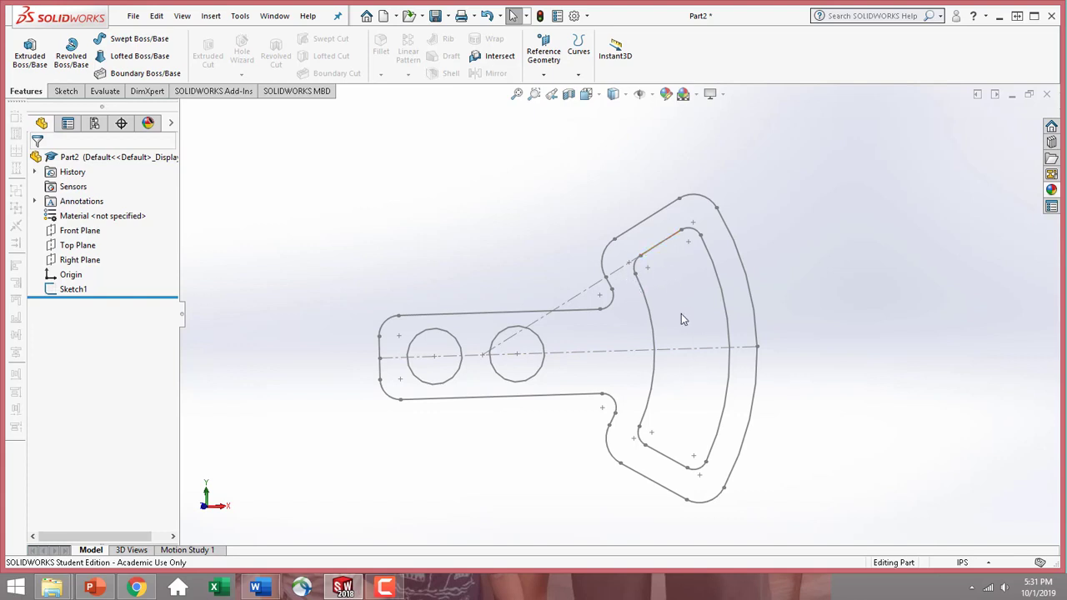
pyautogui.scroll(-3, 624, 295)
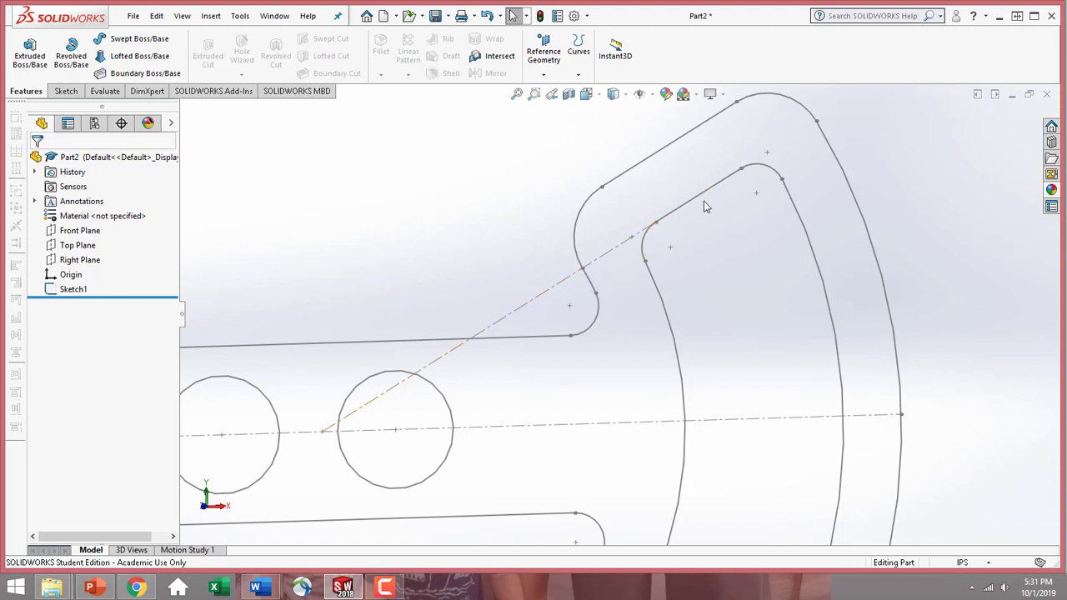
pyautogui.press('f')
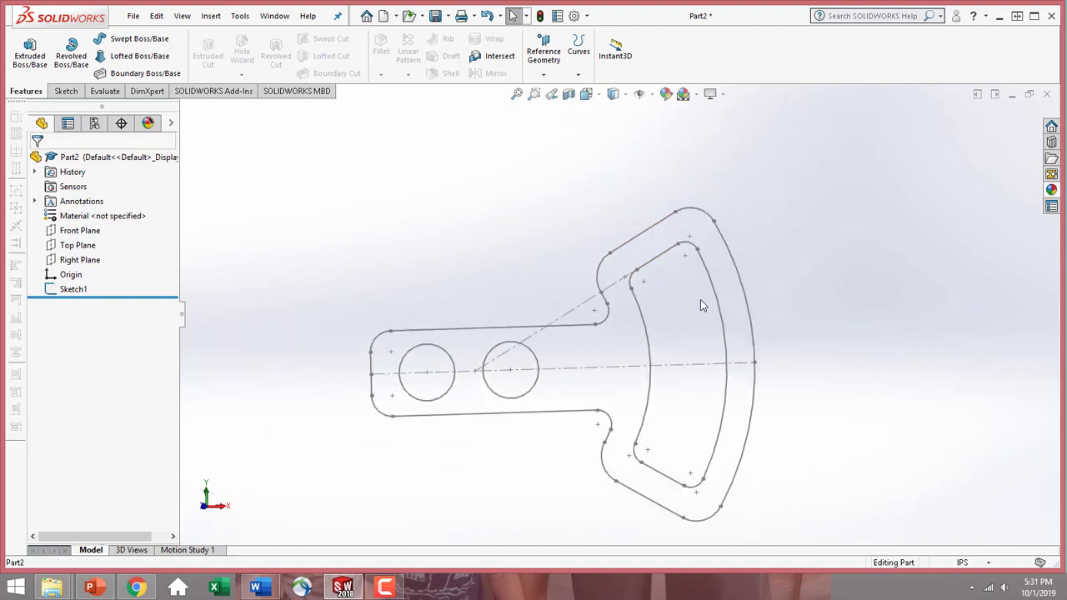